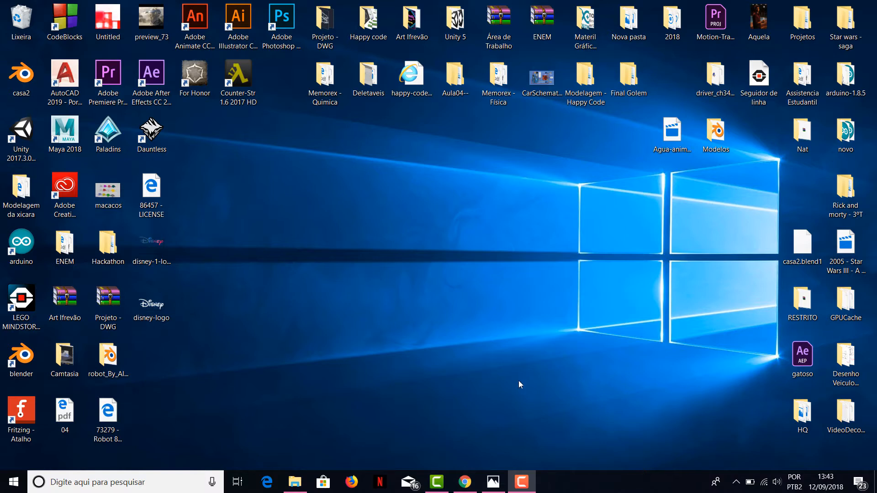
Switch to Chrome, look over the Marvel logo images, and run an image search for "logo" to browse examples
click(464, 481)
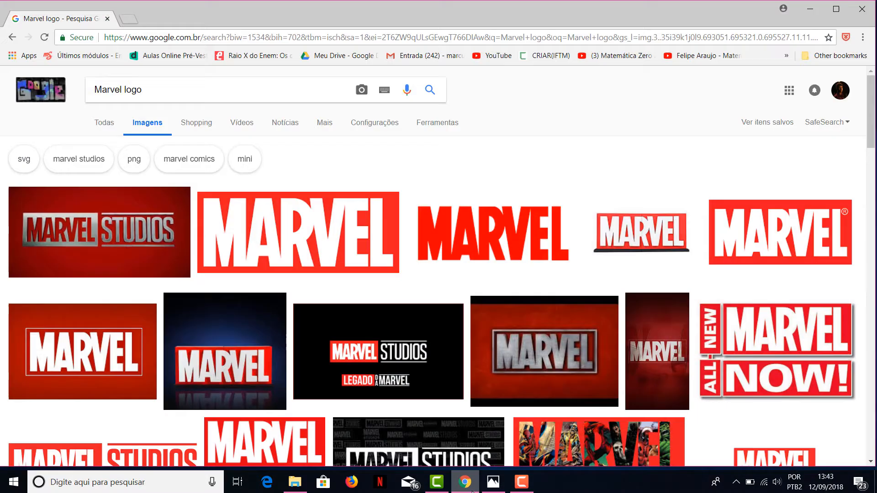
scroll(478, 205, down, 3)
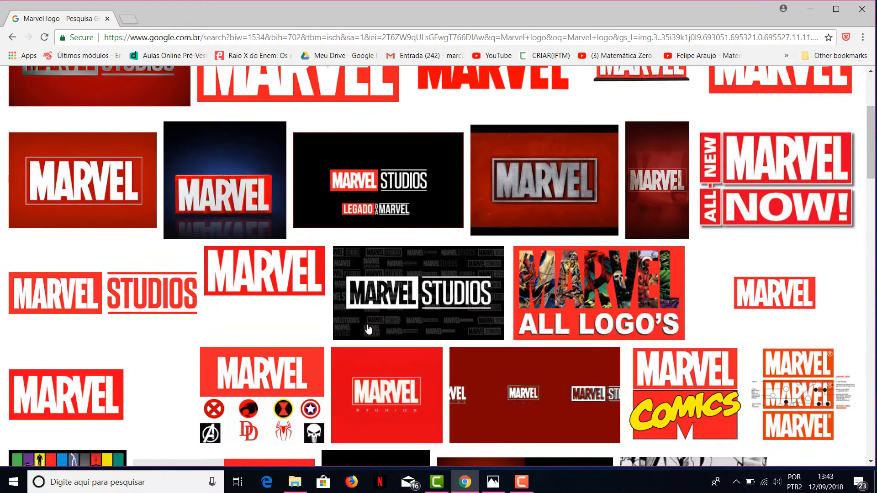
scroll(245, 121, up, 3)
drag(215, 94, 1, 111)
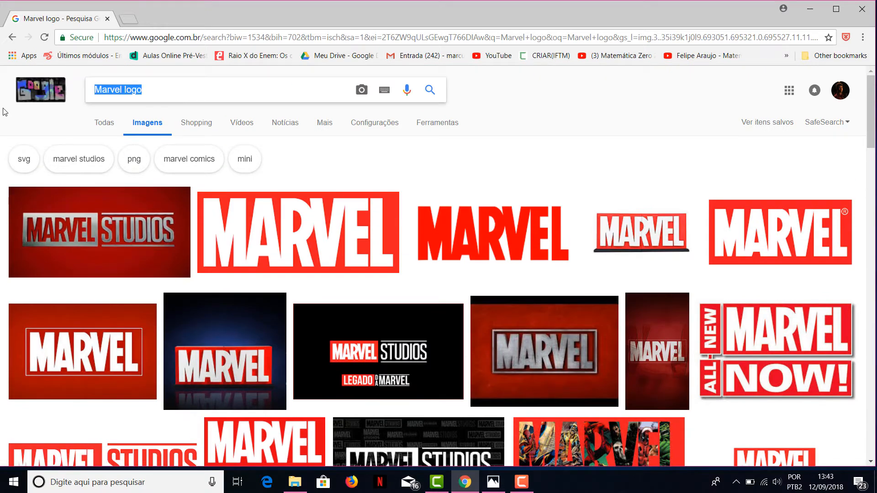
text(logo)
key(Return)
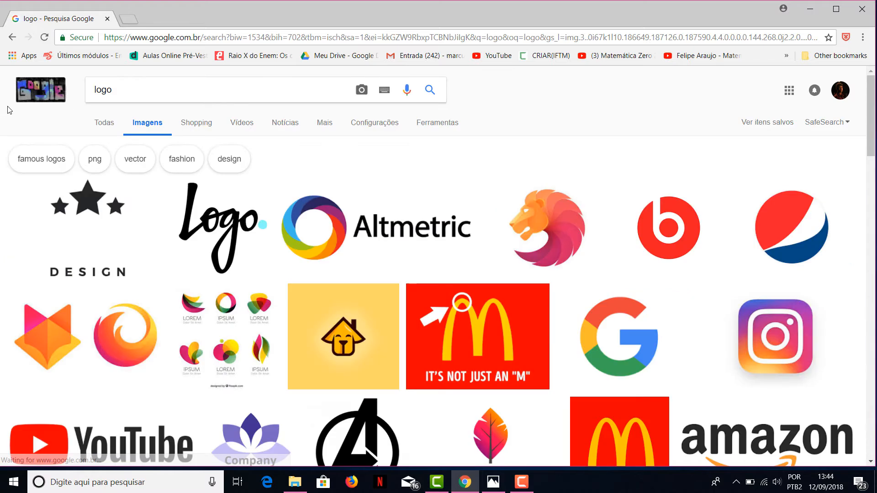
scroll(643, 224, down, 3)
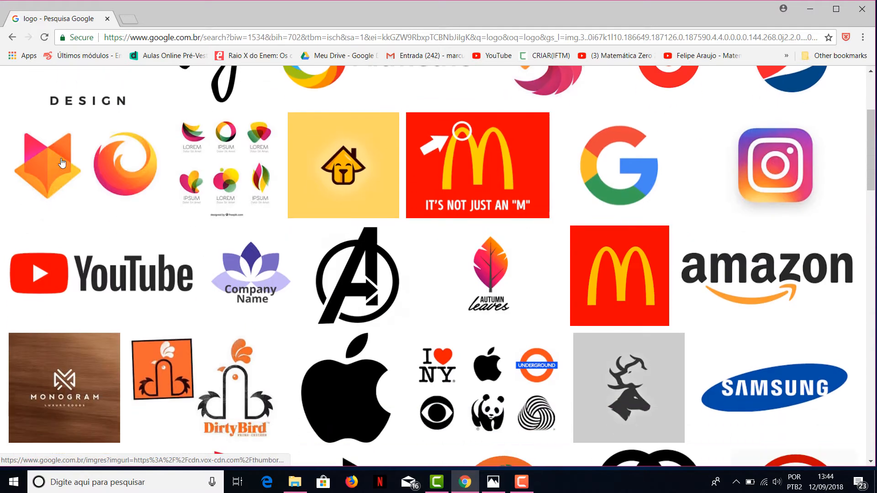
scroll(427, 275, down, 4)
scroll(347, 187, up, 7)
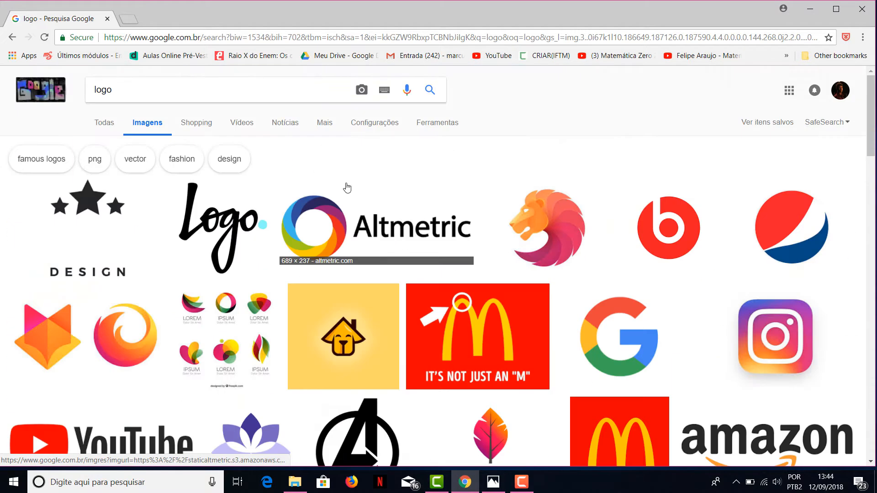
Extend the image search to "logo disney" and browse the Disney logo variants
click(247, 86)
text(di)
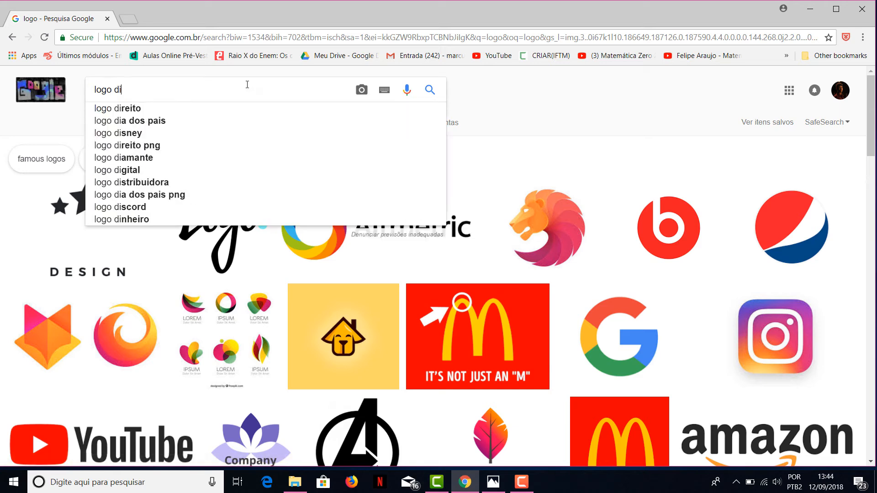
text(sney)
key(Return)
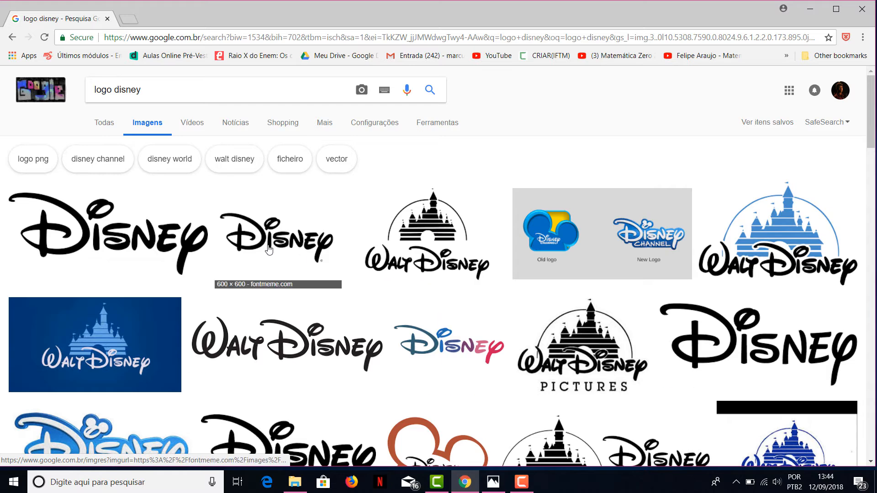
scroll(268, 250, down, 8)
scroll(157, 230, up, 5)
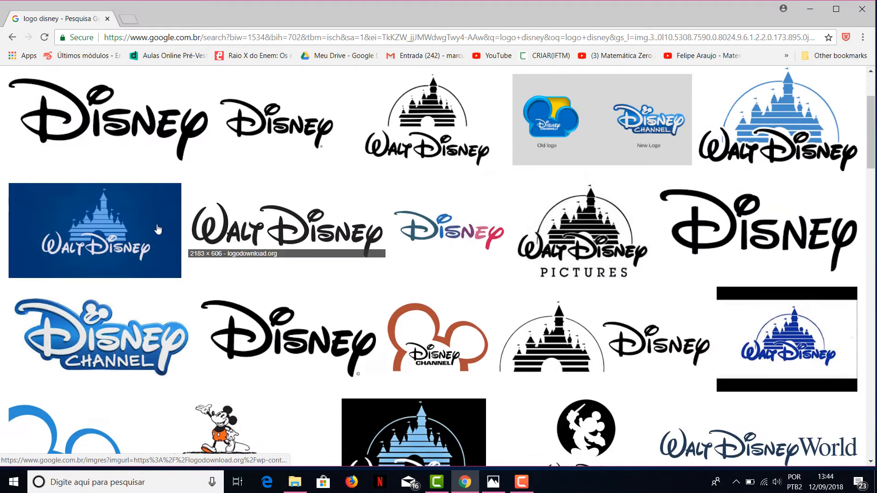
scroll(612, 254, up, 3)
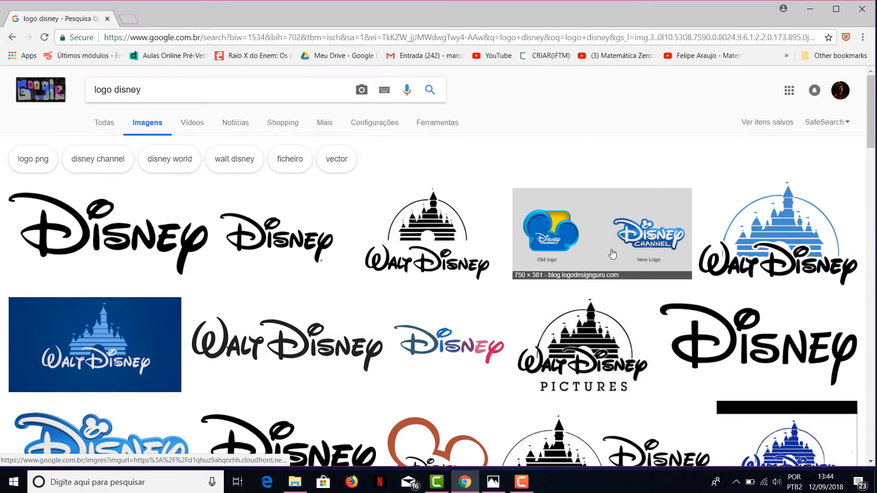
scroll(612, 254, down, 5)
scroll(548, 256, up, 2)
Preview the multicoloured Disney logo from Wikipedia and the transparent gradient Disney logo from Freebie Supply
click(498, 256)
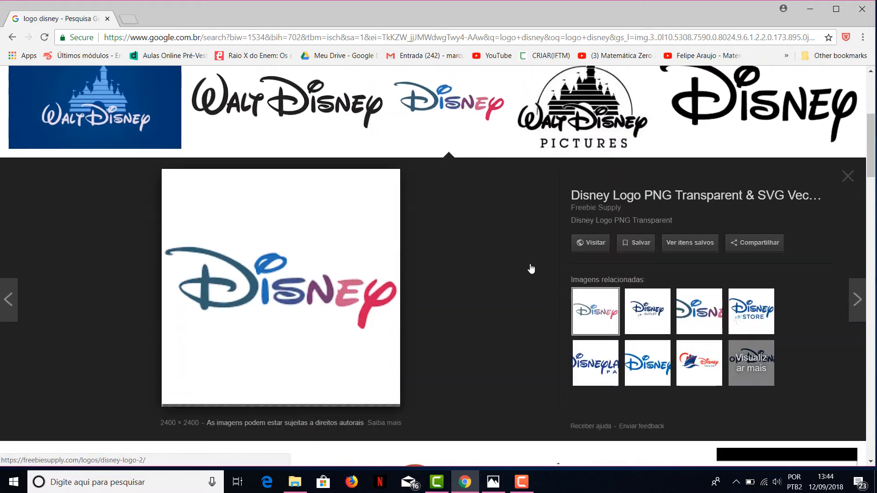
scroll(531, 269, down, 10)
click(530, 256)
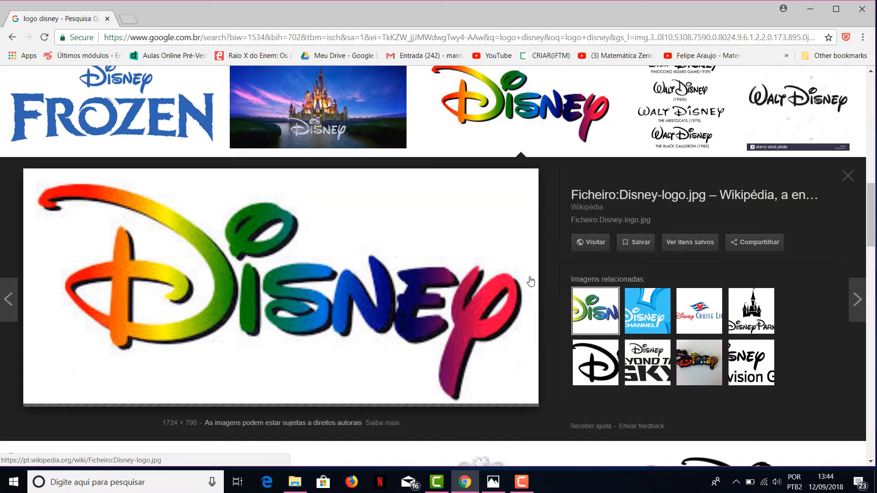
scroll(500, 251, up, 10)
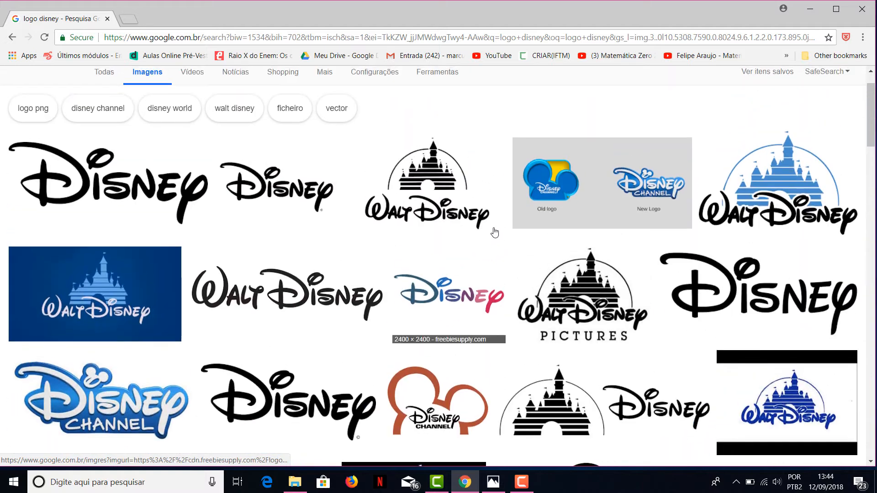
click(445, 292)
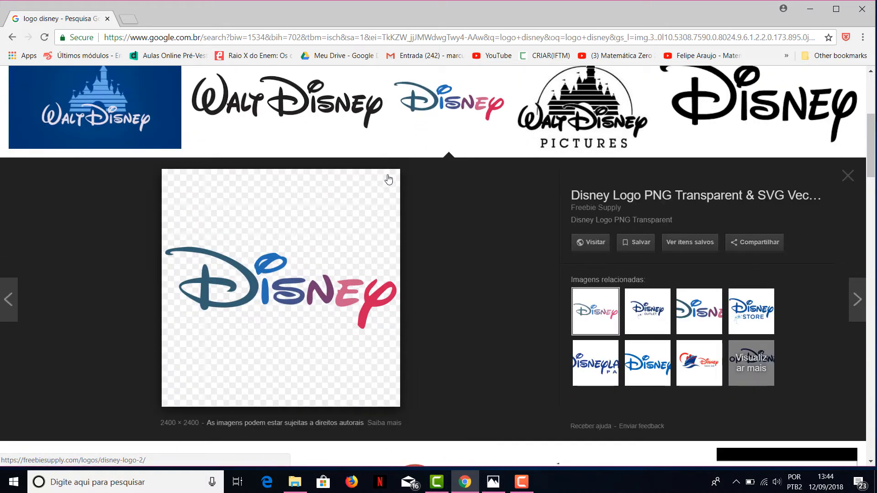
Switch to Photos, view disney-logo.png and disney-1-logo-png-transparent.png, and close the viewer
click(493, 482)
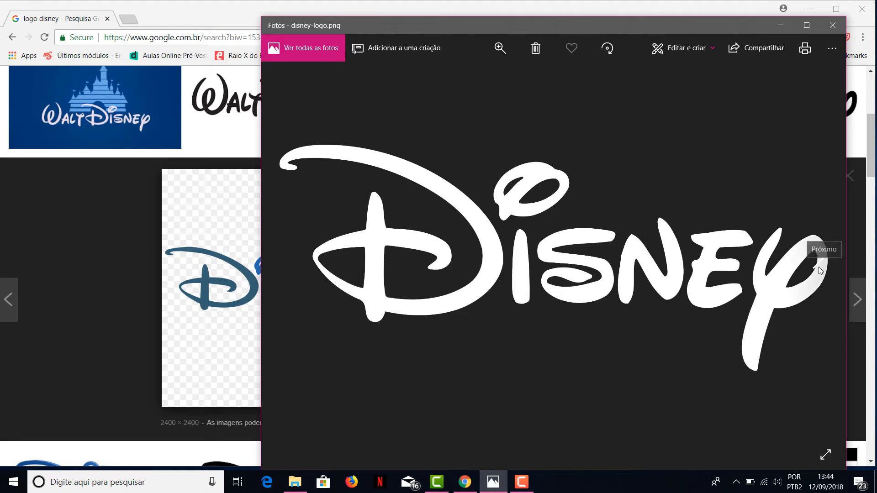
click(819, 269)
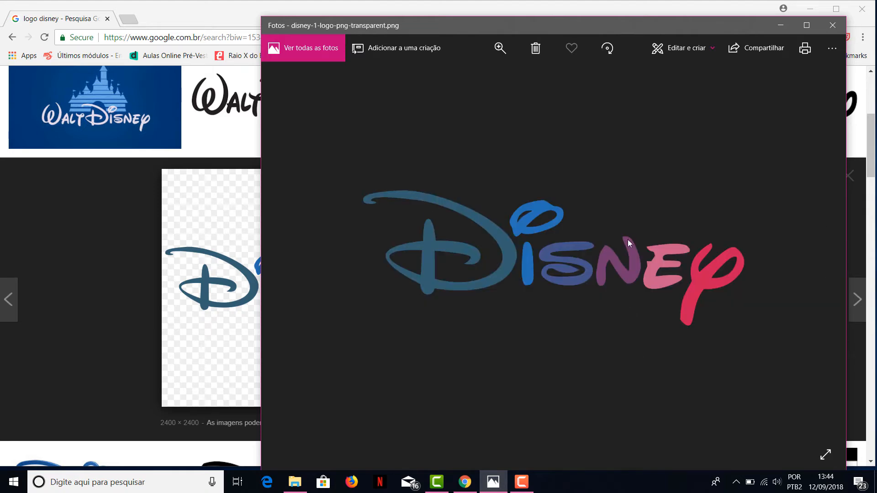
click(831, 29)
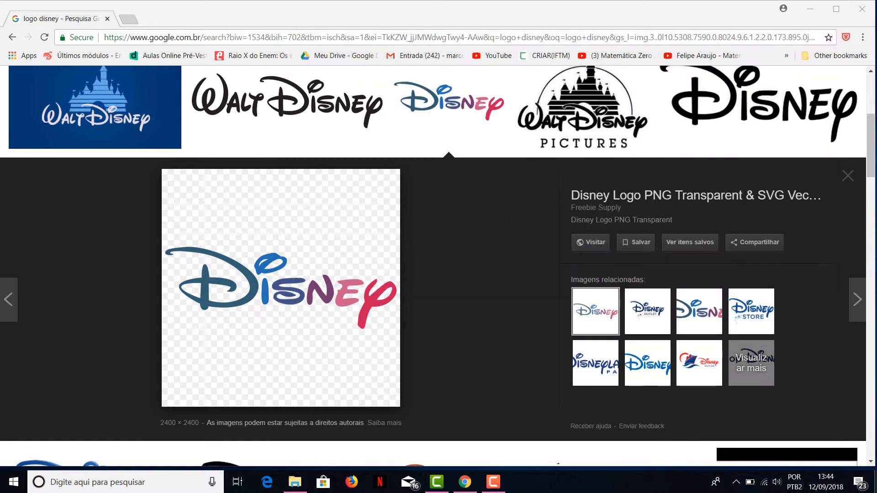
Show the desktop and locate the two saved Disney logo image files
click(875, 483)
drag(209, 233, 157, 317)
click(235, 255)
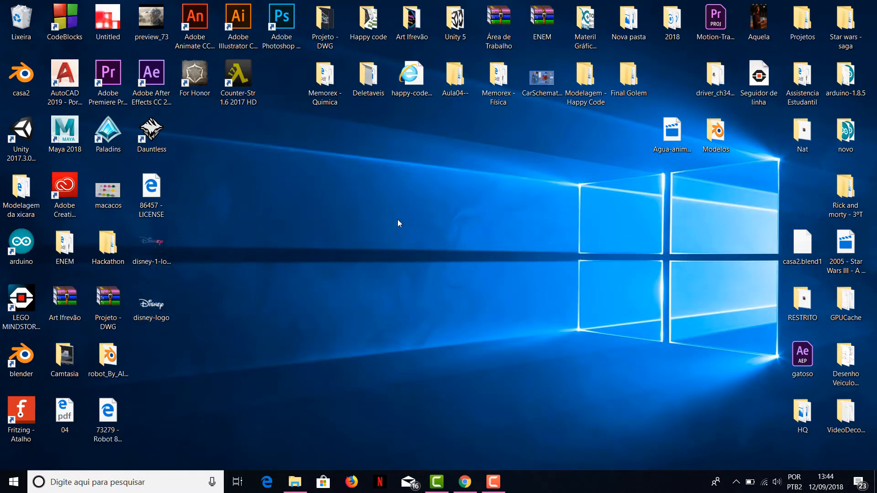
Create a new folder named Aula04 on the desktop
right_click(378, 226)
mouse_move(459, 388)
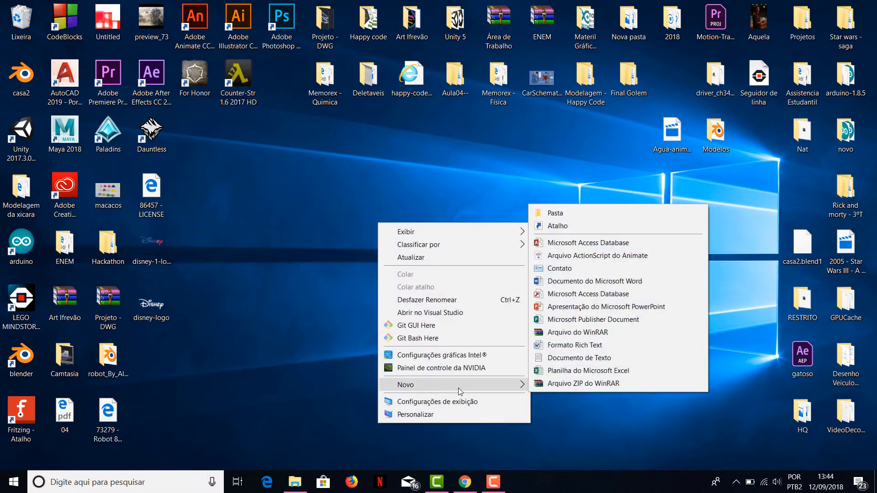
click(566, 212)
key(Caps_Lock)
text(A)
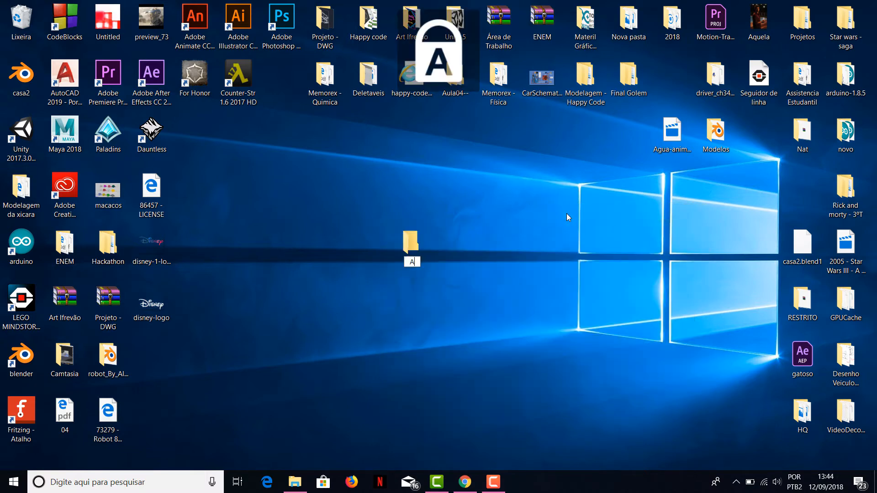
key(Caps_Lock)
text(ula04)
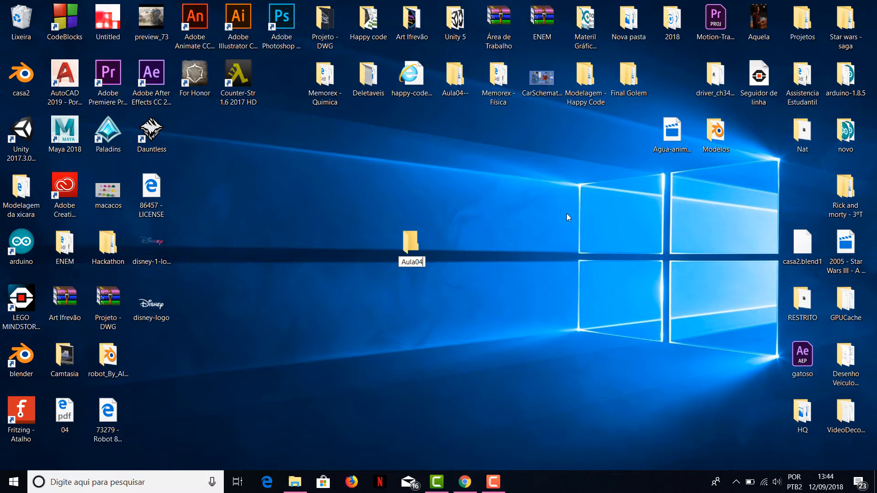
key(Return)
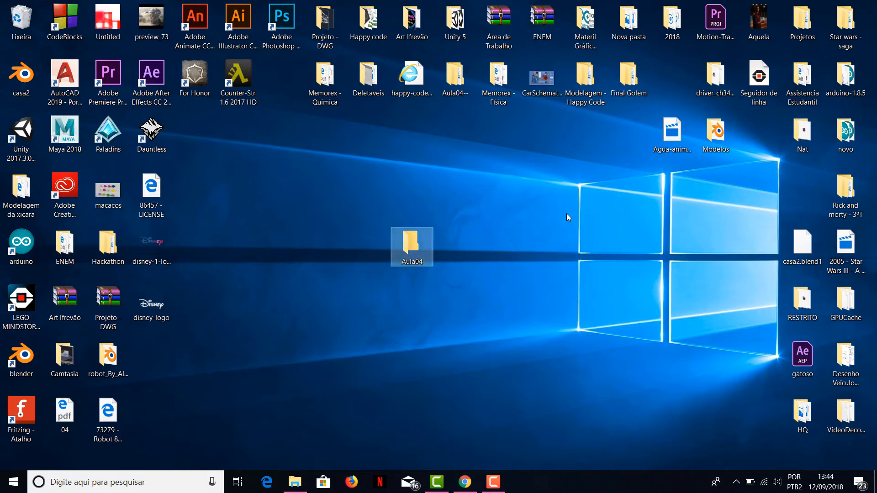
Open the Aula04 folder and create a subfolder named Renders in it
double_click(427, 238)
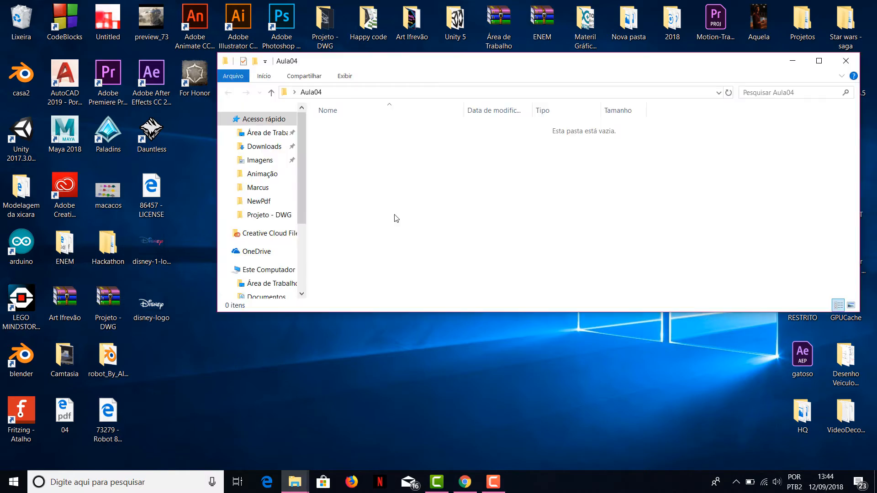
right_click(388, 167)
mouse_move(432, 343)
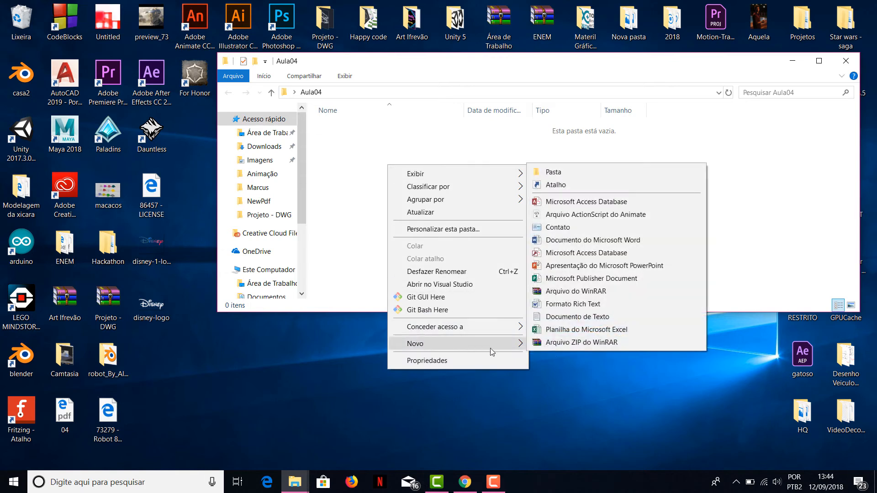
click(557, 176)
key(Caps_Lock)
text(R)
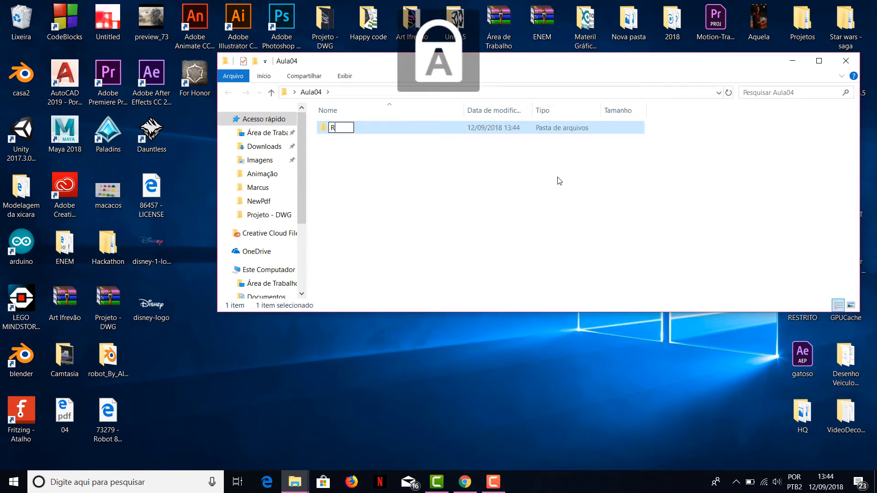
key(Caps_Lock)
text(enders)
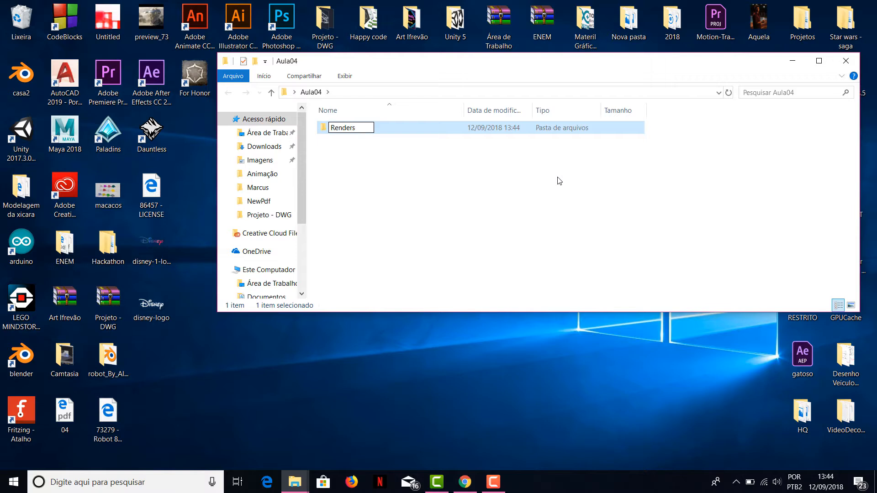
click(557, 179)
Create a second subfolder named Projetos inside Aula04
right_click(556, 178)
mouse_move(616, 356)
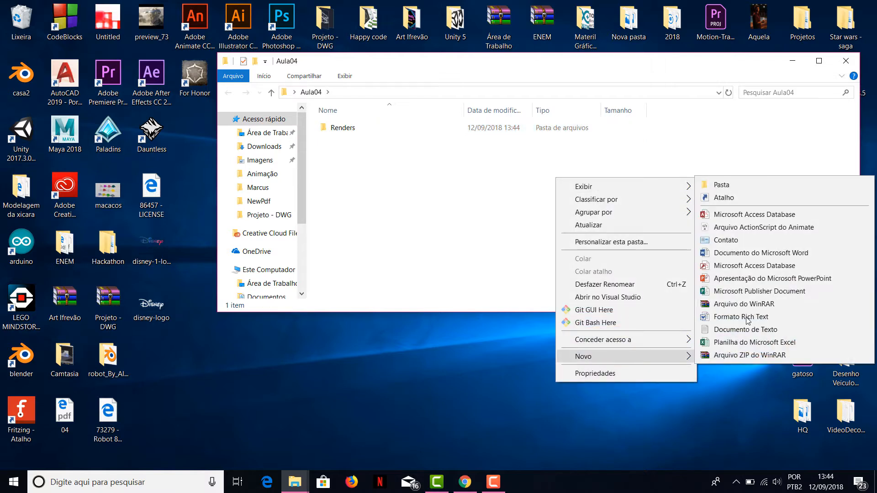
click(704, 185)
key(Caps_Lock)
text(P)
key(Caps_Lock)
text(r)
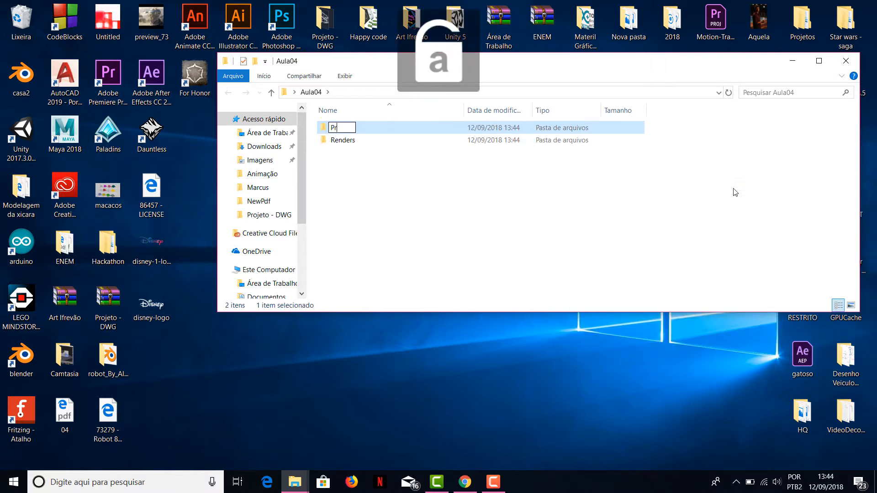
text(ojetoss)
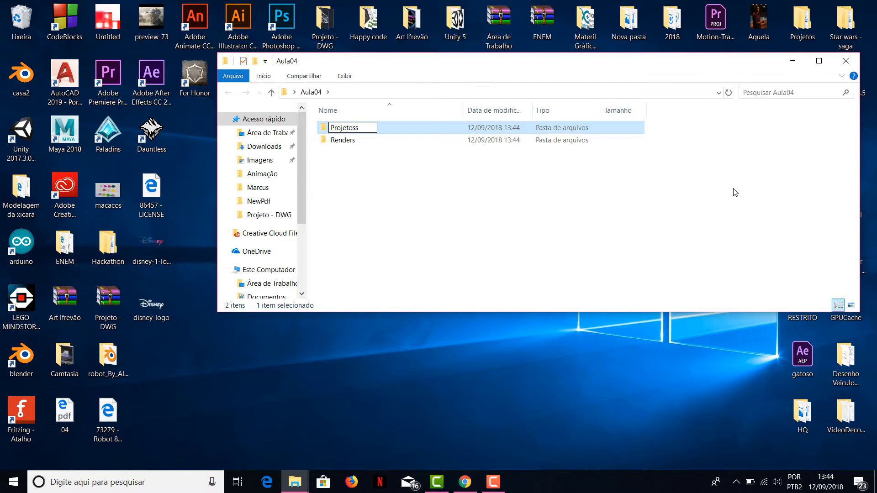
key(BackSpace)
click(461, 179)
Create a third subfolder named Texturas inside Aula04
right_click(461, 179)
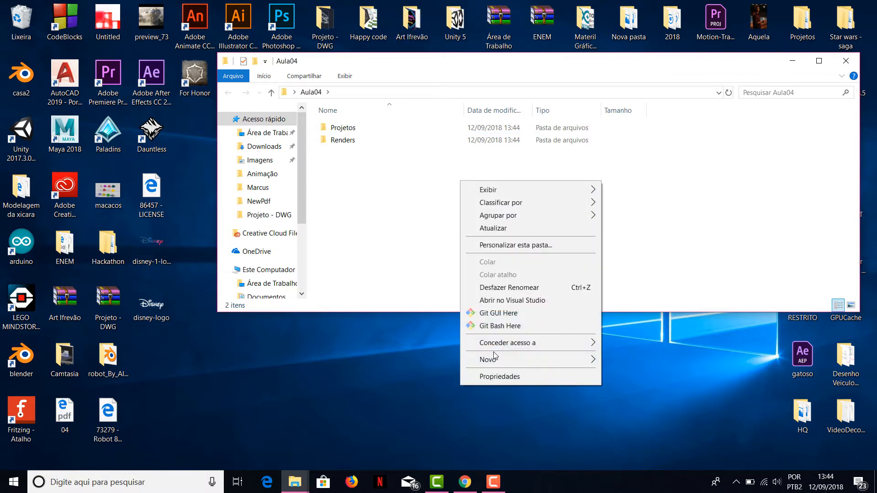
mouse_move(495, 359)
click(621, 188)
key(Caps_Lock)
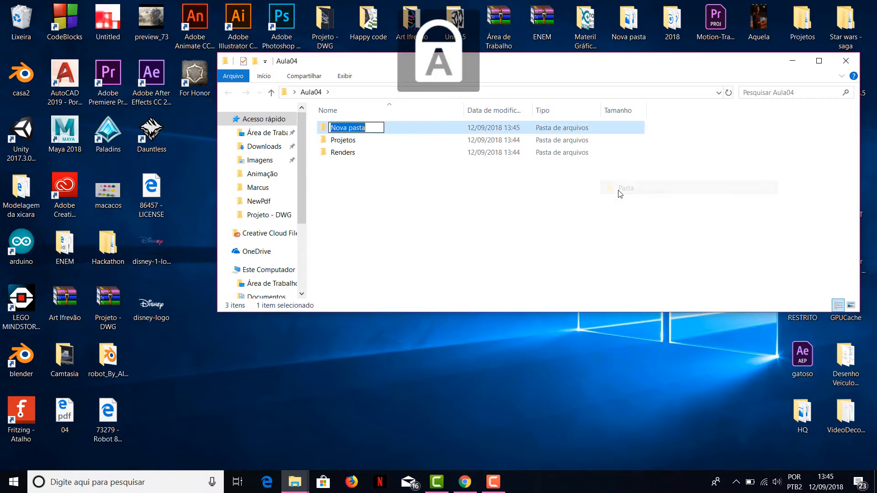
text(T)
key(Caps_Lock)
text(extur)
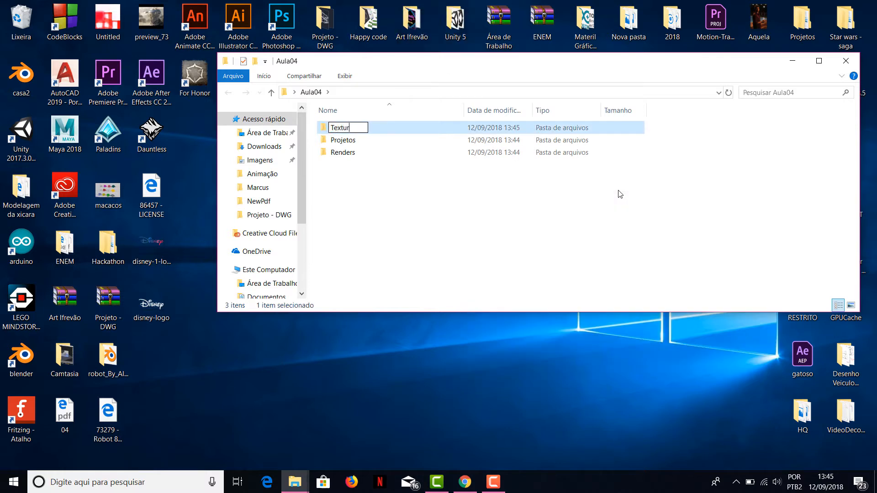
text(as)
click(317, 283)
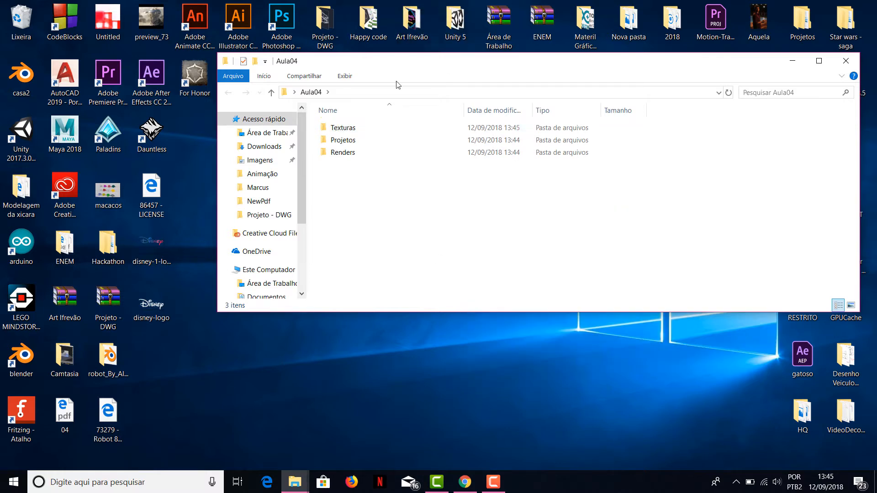
Move the two Disney logo images from the desktop into the Texturas folder and minimize the Aula04 window
drag(185, 354, 352, 132)
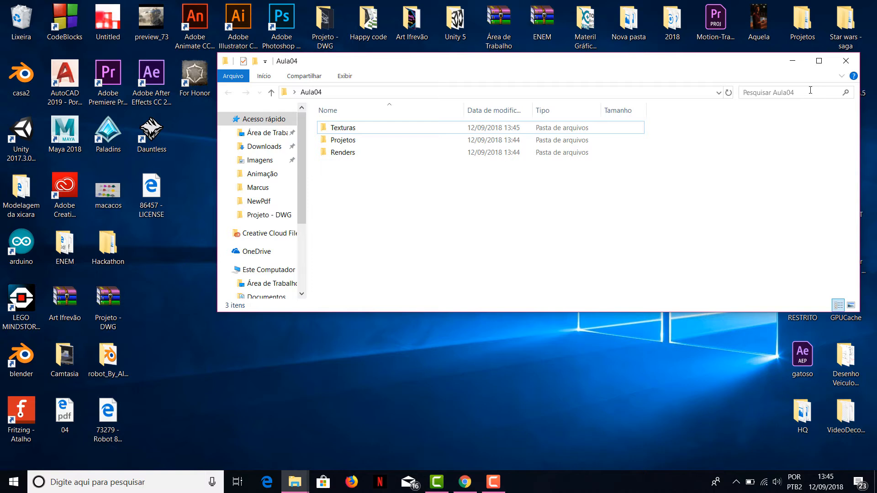
click(794, 63)
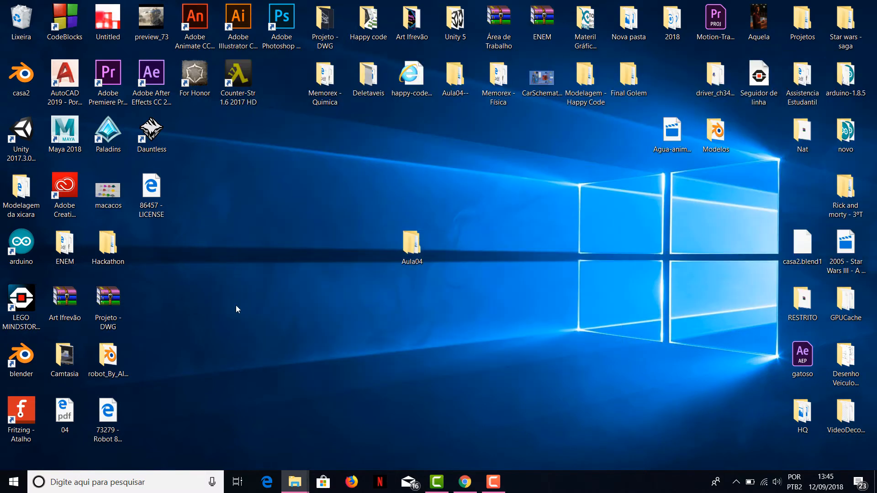
Open Blender and raise the default cube about 1.04 units along Z so it rests on the grid
double_click(30, 353)
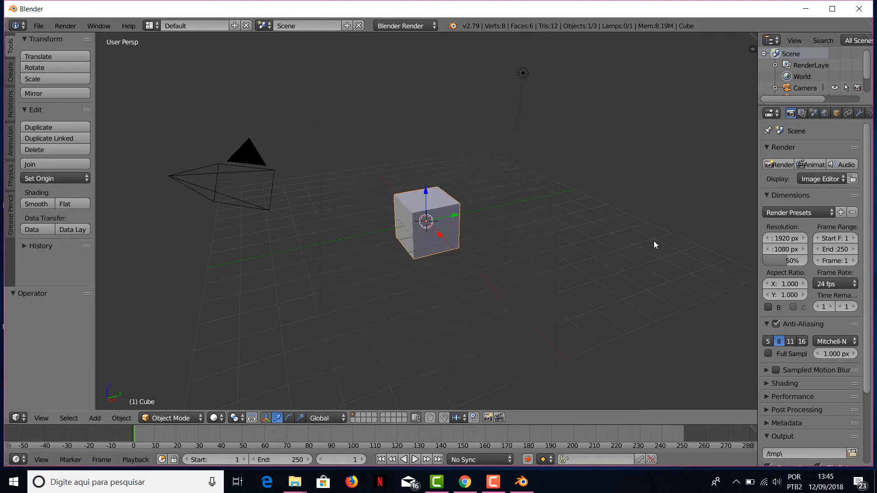
middle_drag(656, 244, 433, 195)
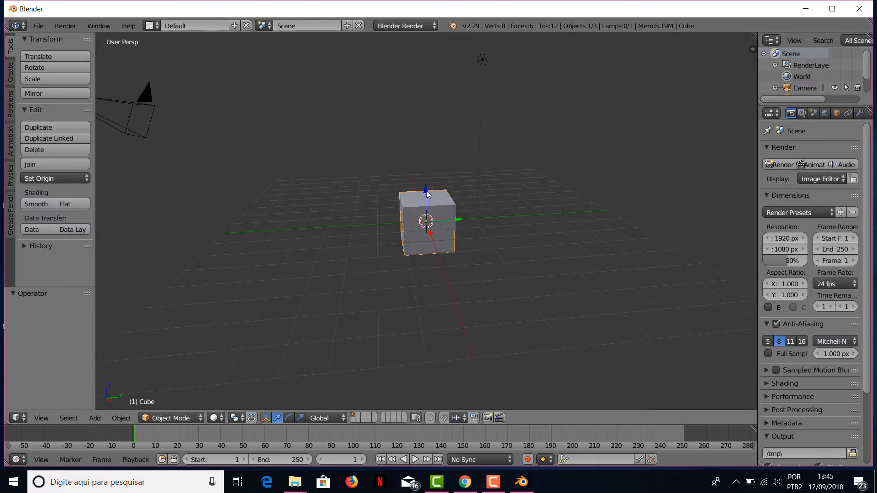
drag(428, 194, 428, 167)
middle_drag(487, 209, 459, 184)
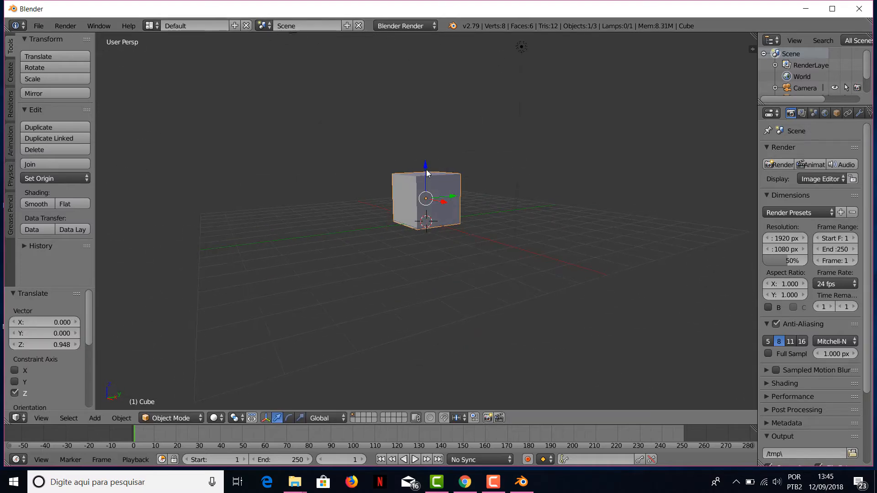
drag(426, 170, 430, 168)
scroll(475, 193, up, 2)
middle_drag(498, 207, 484, 206)
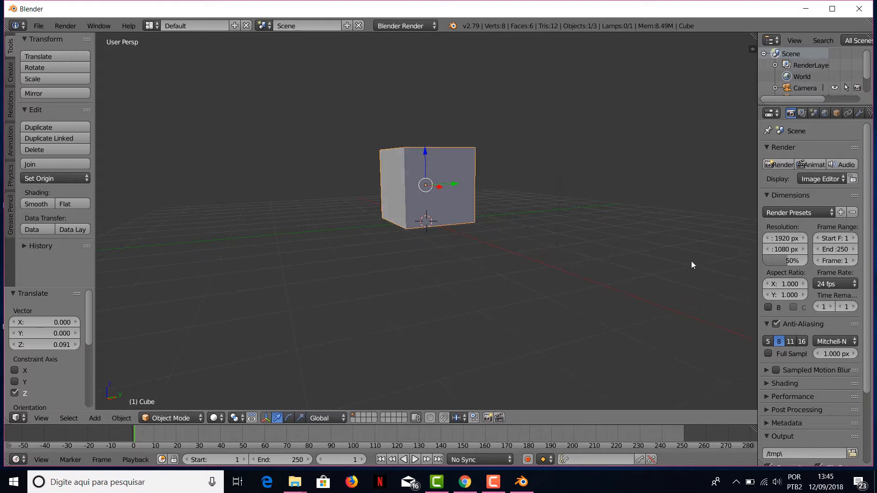
Turn on the Screencast Keys display in the 3D view and set its mouse icon size to 70
key(n)
scroll(690, 311, down, 8)
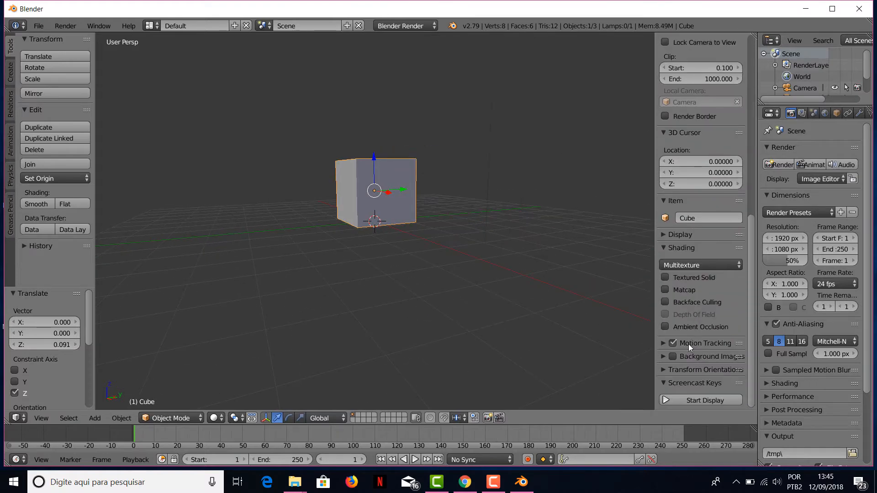
click(675, 398)
scroll(673, 380, down, 5)
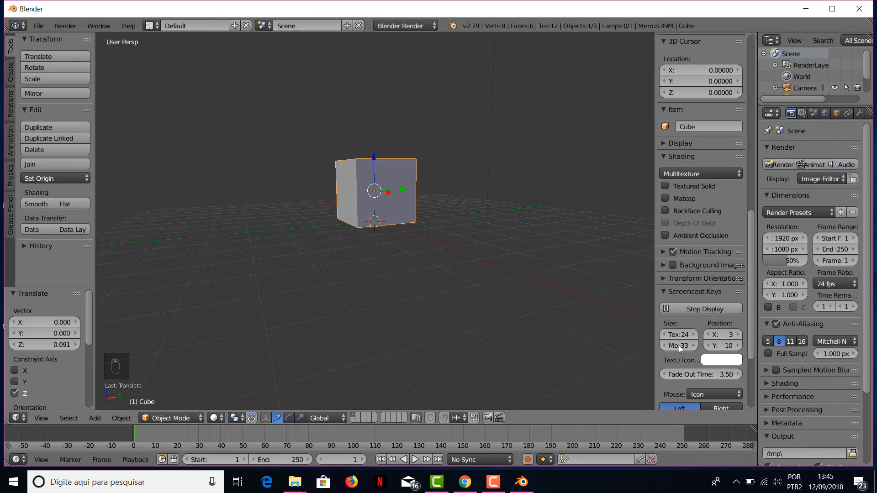
text(70)
key(Return)
middle_drag(226, 342, 297, 338)
key(n)
middle_drag(469, 249, 502, 221)
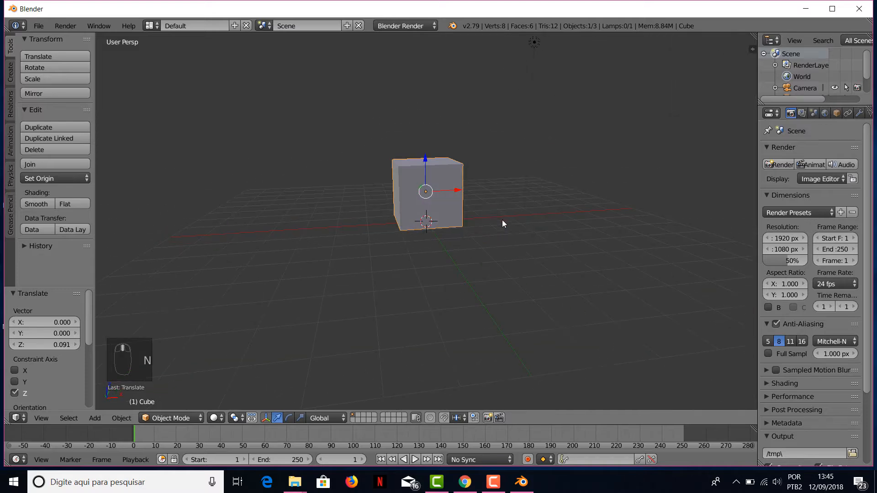
Change the render engine to Cycles Render
click(389, 25)
click(401, 63)
middle_drag(524, 148, 479, 207)
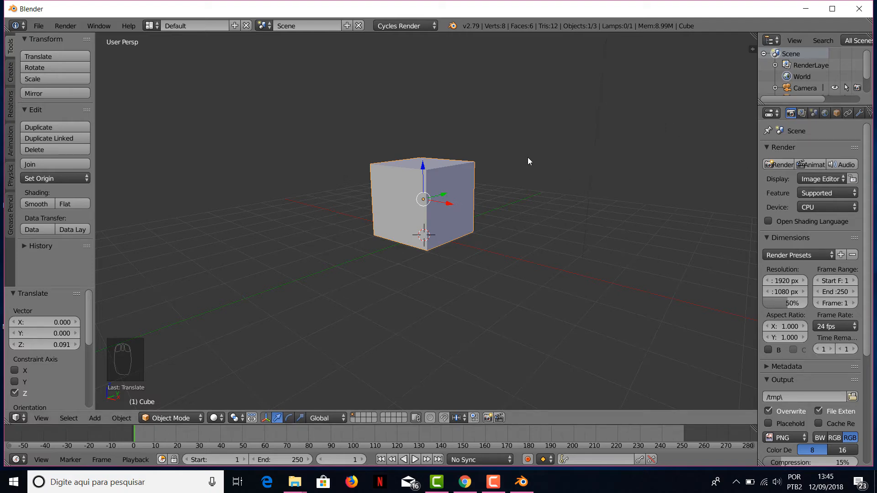
middle_drag(528, 160, 548, 188)
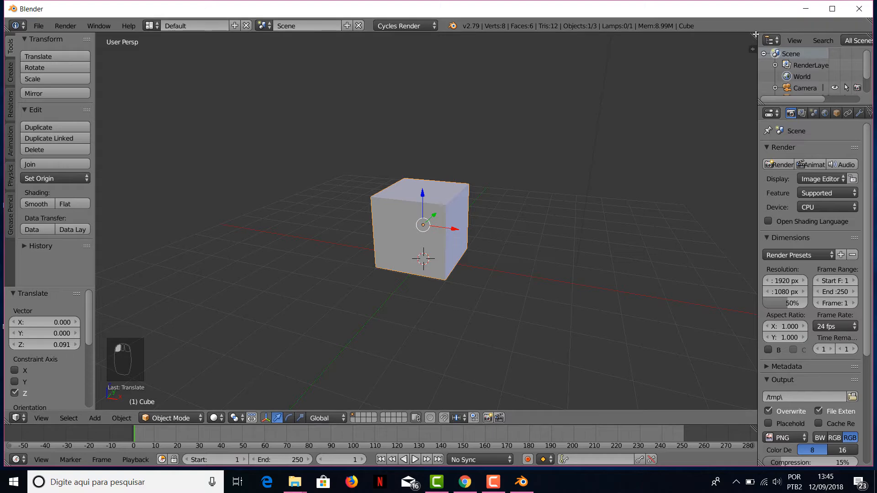
Split the 3D view vertically into two areas and change the new one to the UV/Image Editor
drag(742, 39, 471, 68)
key(t)
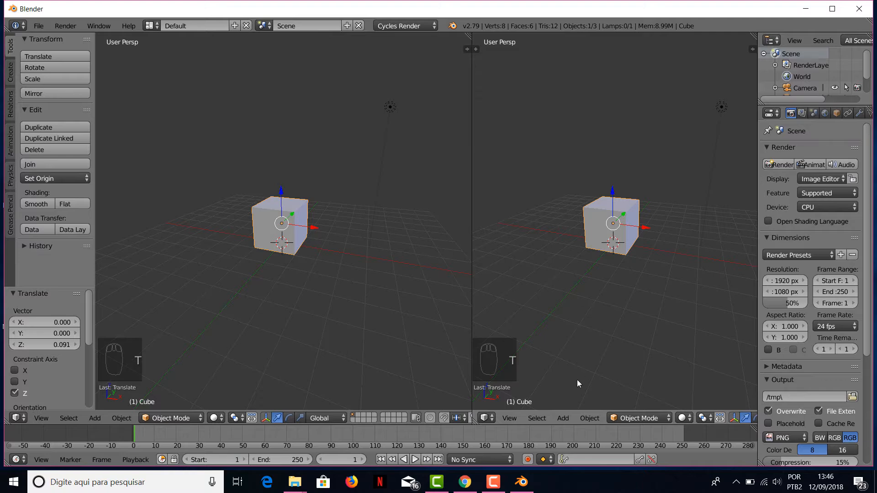
click(486, 417)
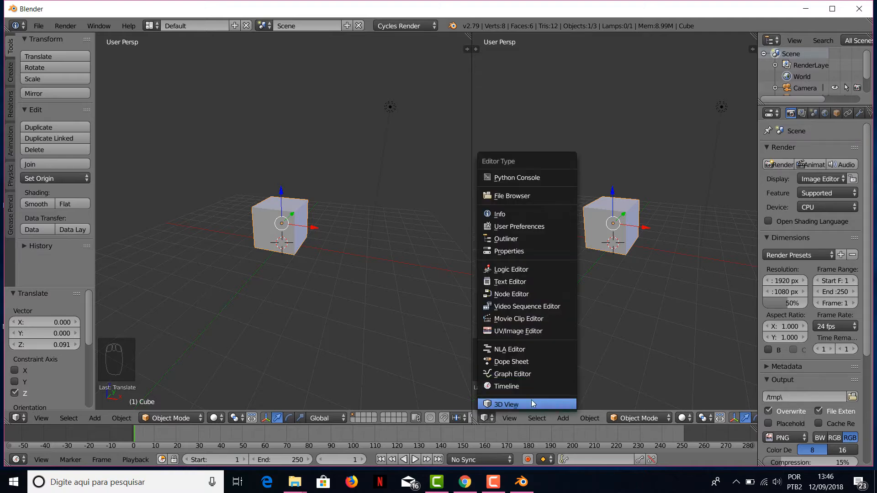
click(541, 331)
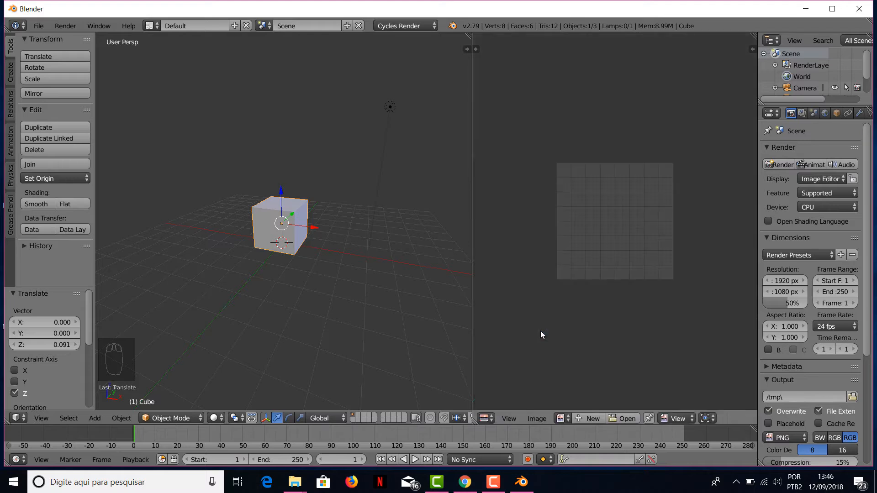
scroll(582, 242, up, 2)
middle_drag(585, 251, 605, 212)
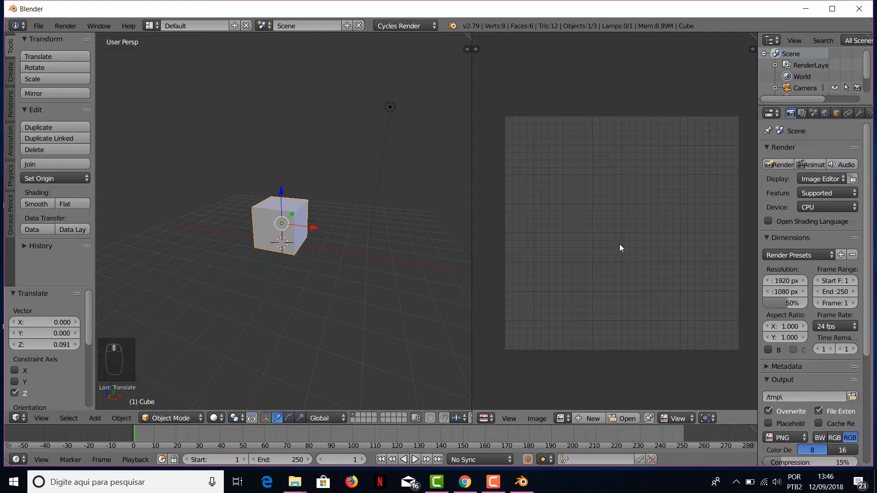
scroll(391, 272, up, 1)
middle_drag(391, 273, 371, 271)
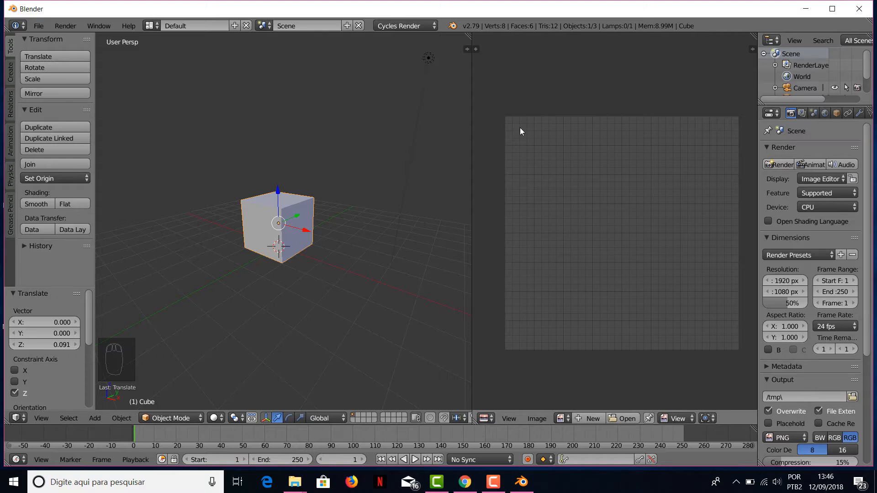
Start a new image in the UV/Image Editor and name it Textura1
click(584, 419)
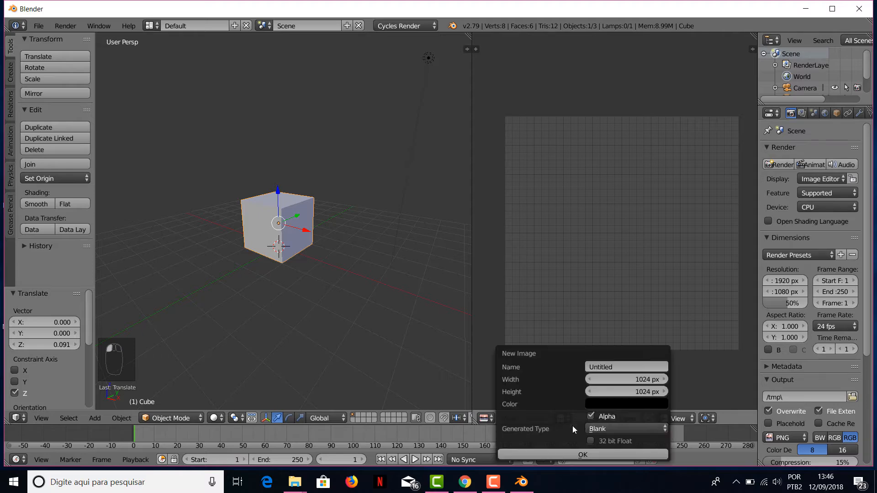
click(620, 366)
key(Caps_Lock)
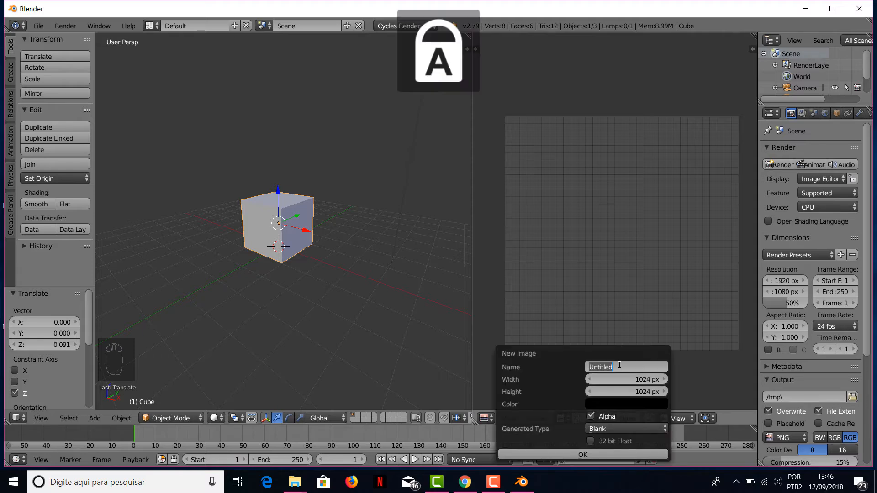
text(T)
key(Caps_Lock)
text(extura)
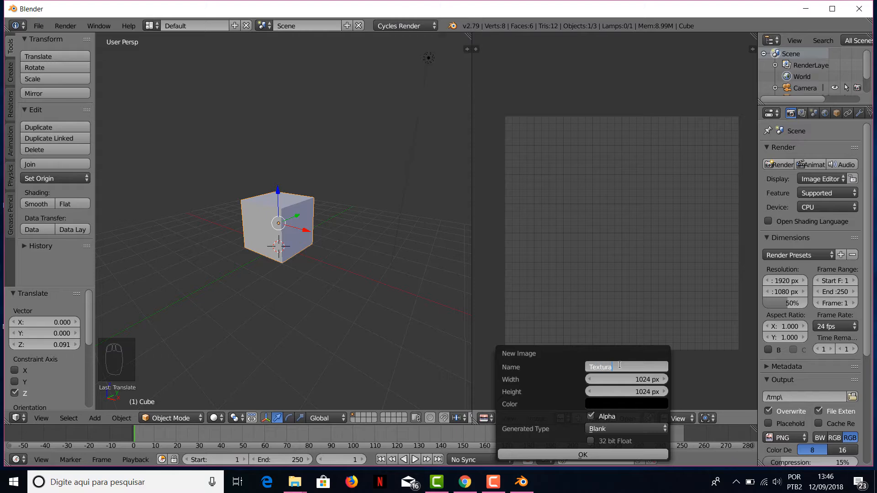
text(0)
key(BackSpace)
text(1)
key(Return)
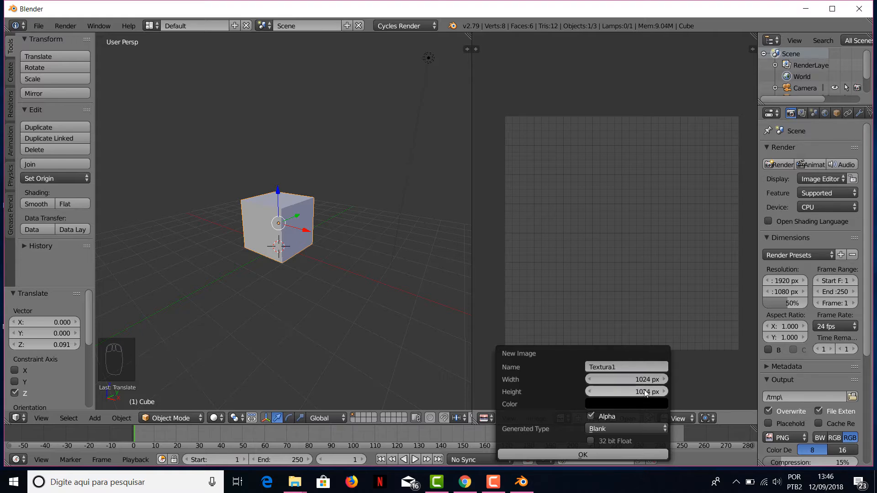
Set the new image's colour to white and create it at 1024 × 1024 px
click(636, 402)
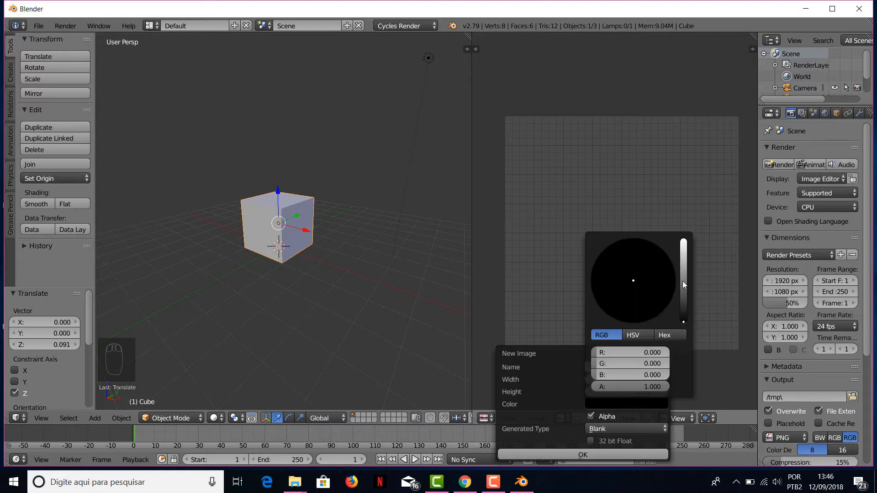
drag(683, 310, 683, 240)
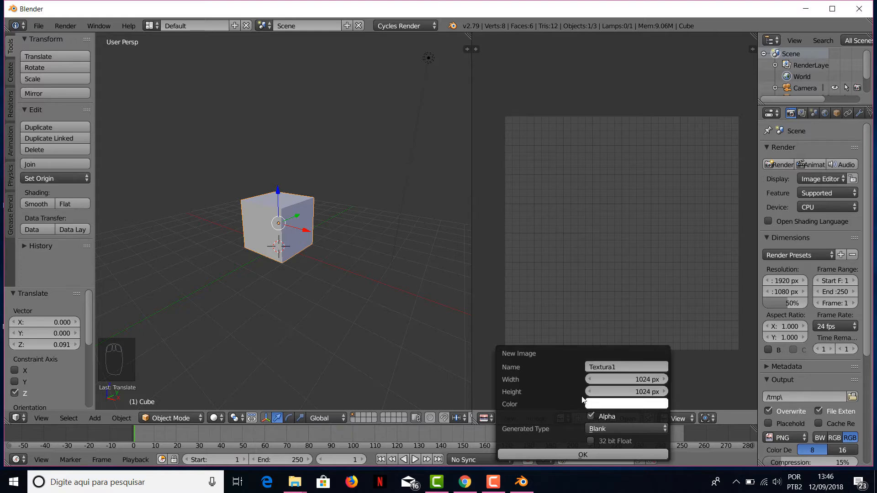
click(586, 455)
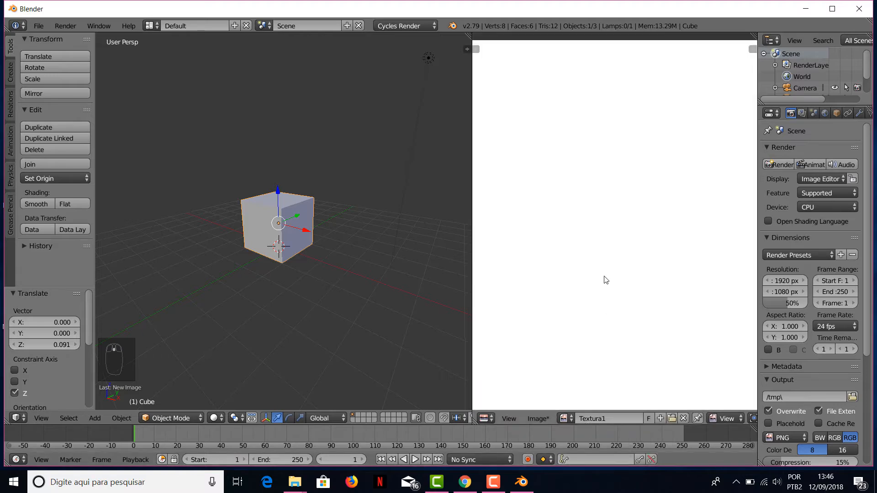
scroll(606, 279, down, 4)
scroll(606, 281, up, 1)
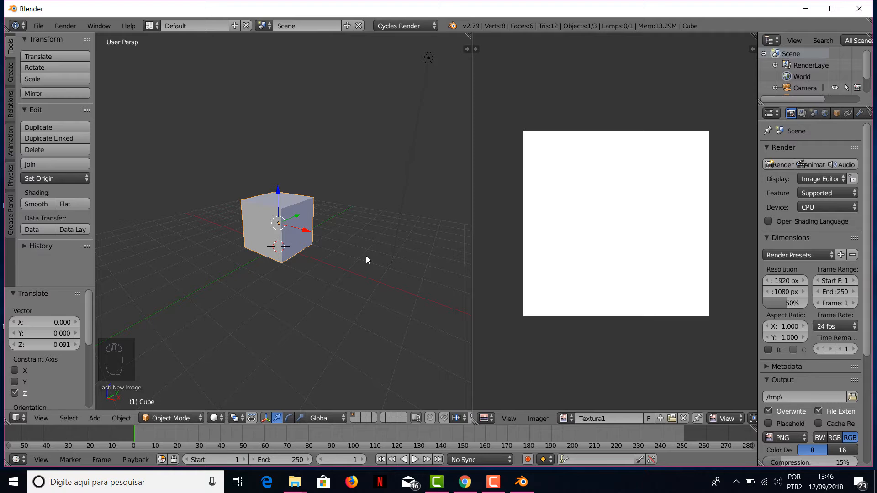
Select the cube and enter Edit Mode with all of its geometry selected
mouse_move(311, 250)
middle_down()
mouse_move(299, 255)
mouse_move(307, 229)
mouse_move(307, 248)
mouse_move(294, 258)
mouse_move(304, 257)
middle_up()
scroll(279, 224, up, 2)
right_click(279, 224)
key(a)
key(a)
middle_drag(331, 261, 316, 273)
key(Tab)
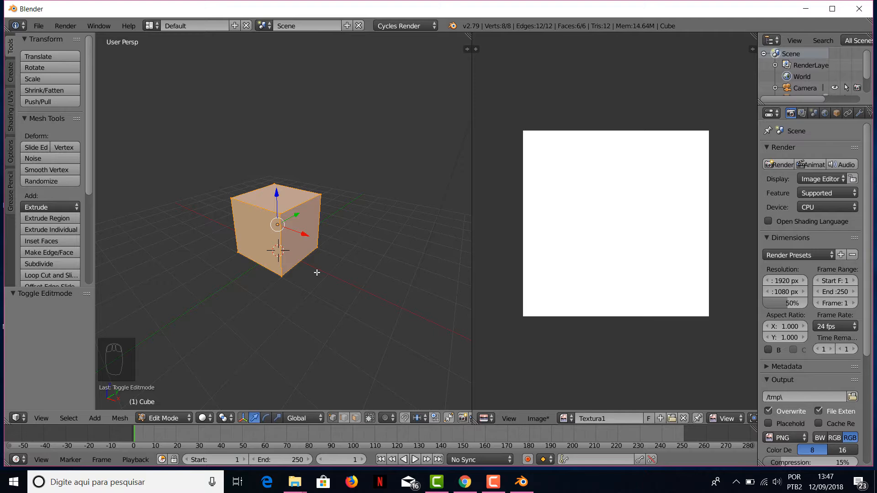
Unwrap the cube with Smart UV Project at the default settings and select all UVs over the Textura1 image
key(u)
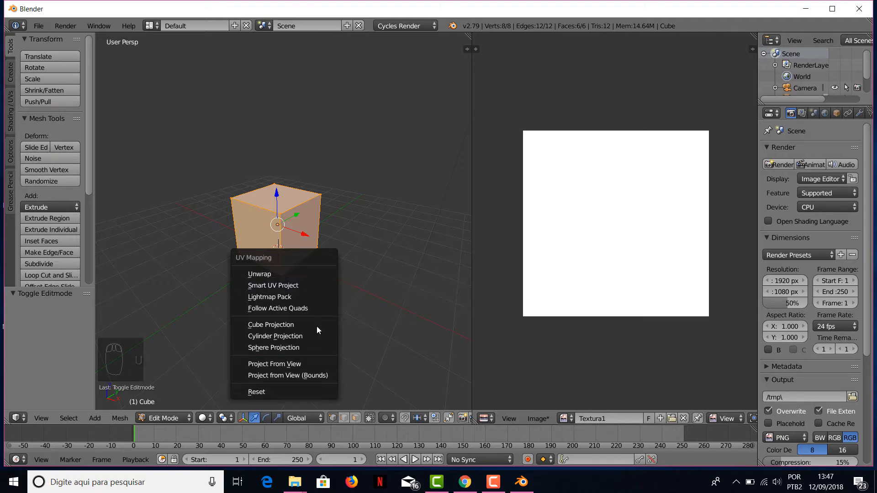
click(288, 285)
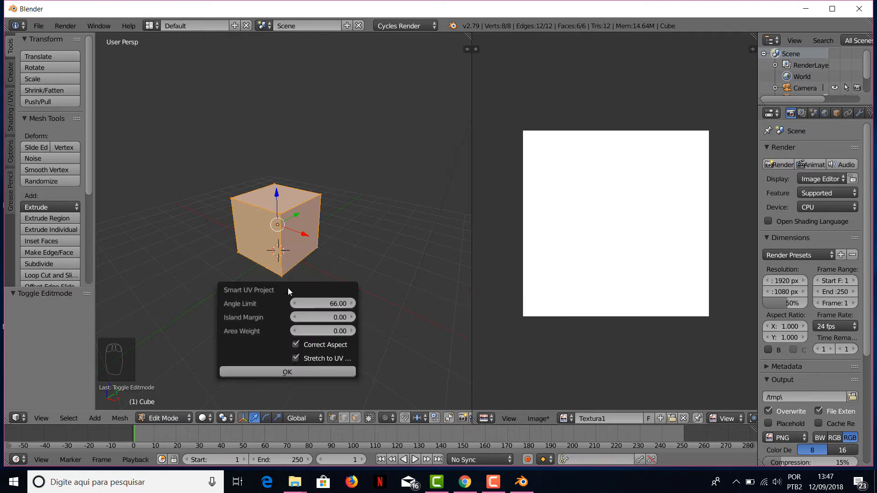
click(297, 374)
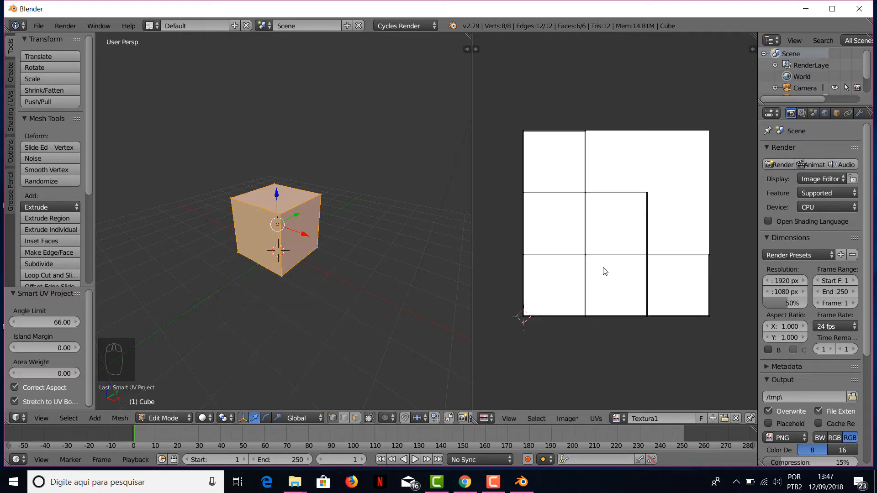
scroll(590, 157, up, 1)
key(a)
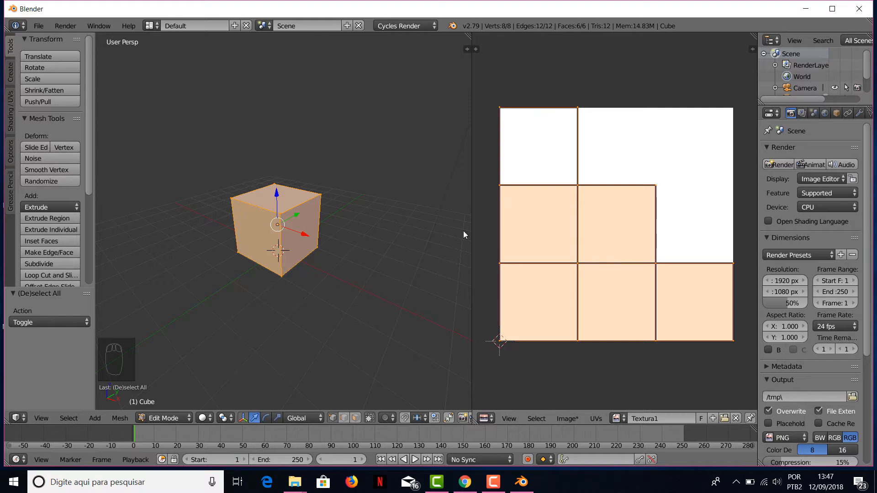
Deselect the cube's geometry, leave Edit Mode and switch the cube to Texture Paint mode
middle_drag(383, 221, 365, 256)
key(a)
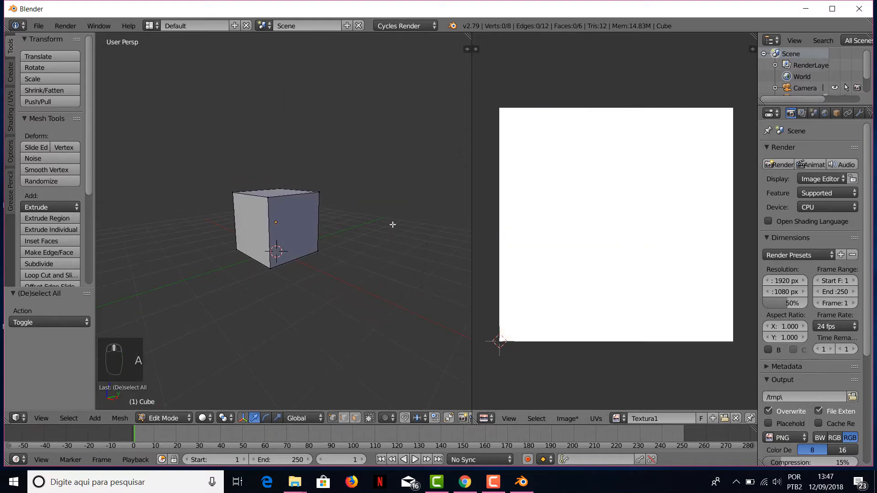
key(Tab)
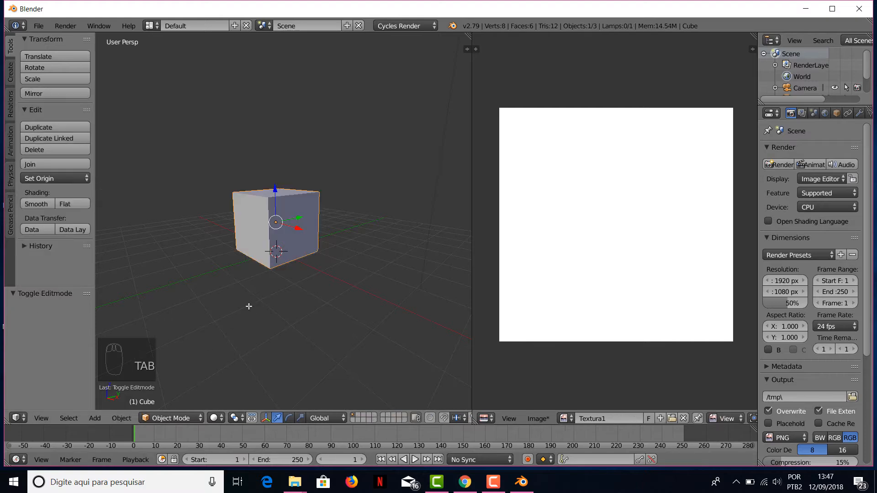
click(182, 418)
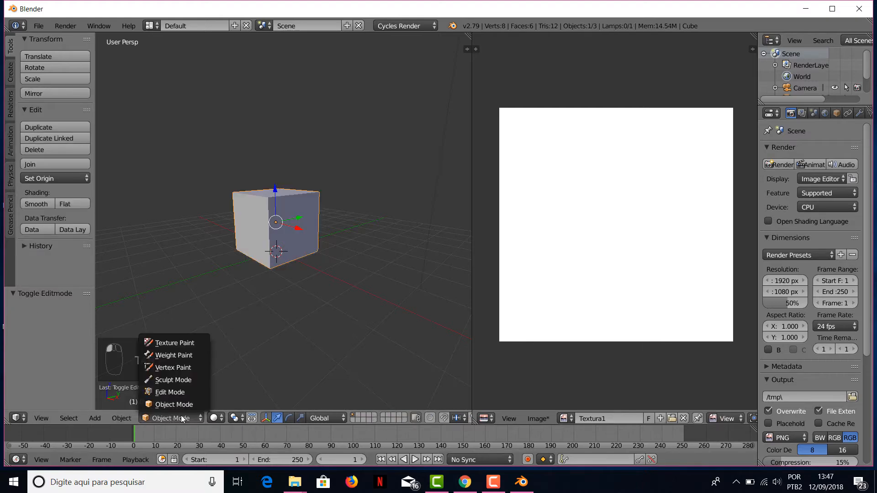
click(182, 338)
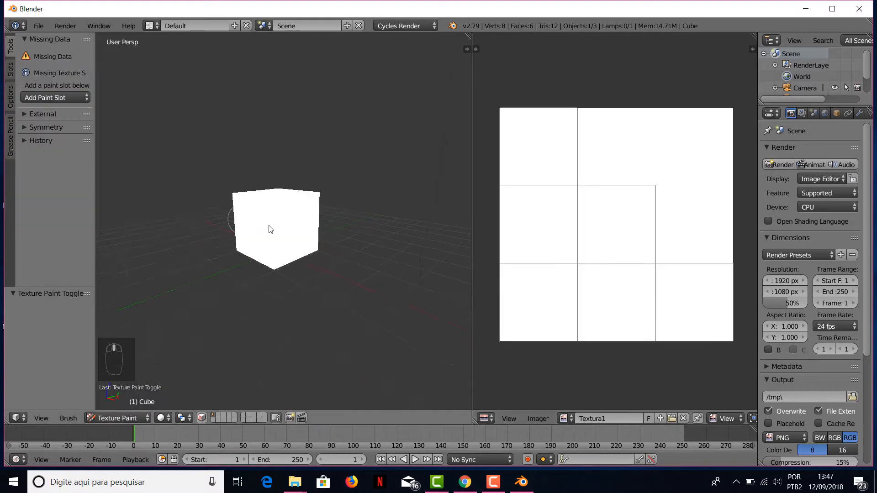
middle_drag(270, 227, 311, 238)
Set the paint slots' painting mode to Image and choose Textura1 as the canvas image
click(12, 70)
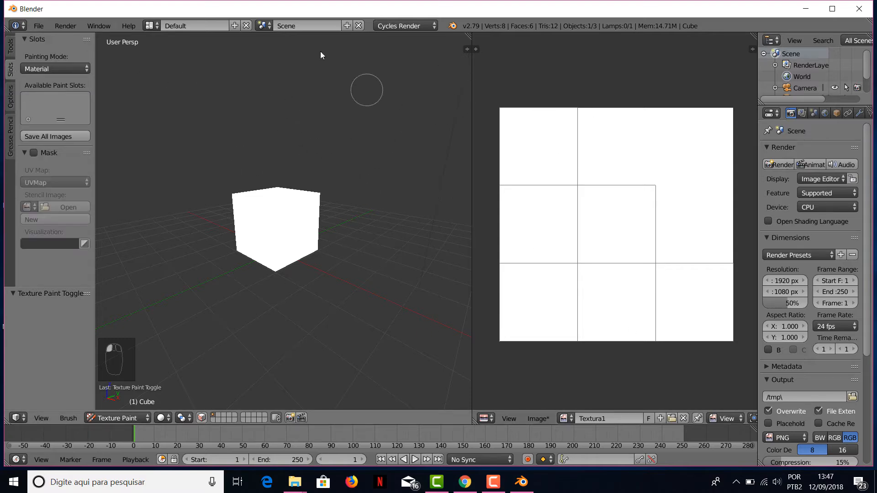
click(51, 69)
click(37, 66)
click(37, 95)
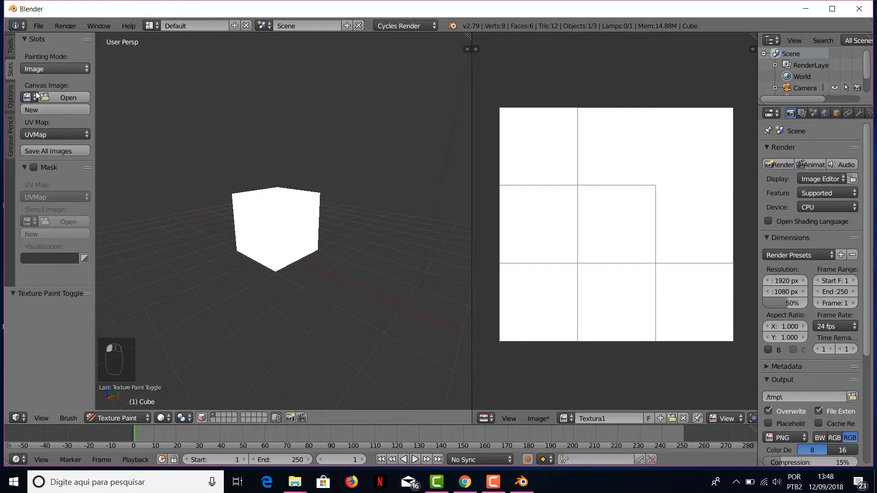
click(30, 98)
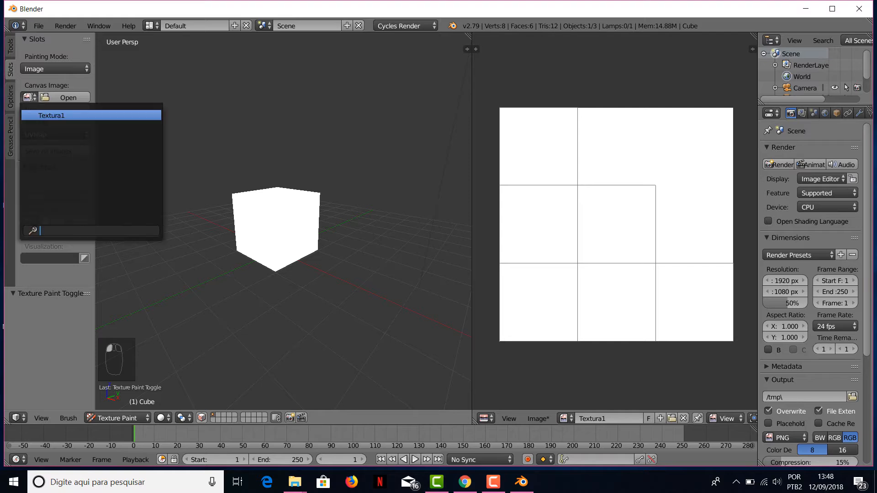
click(46, 116)
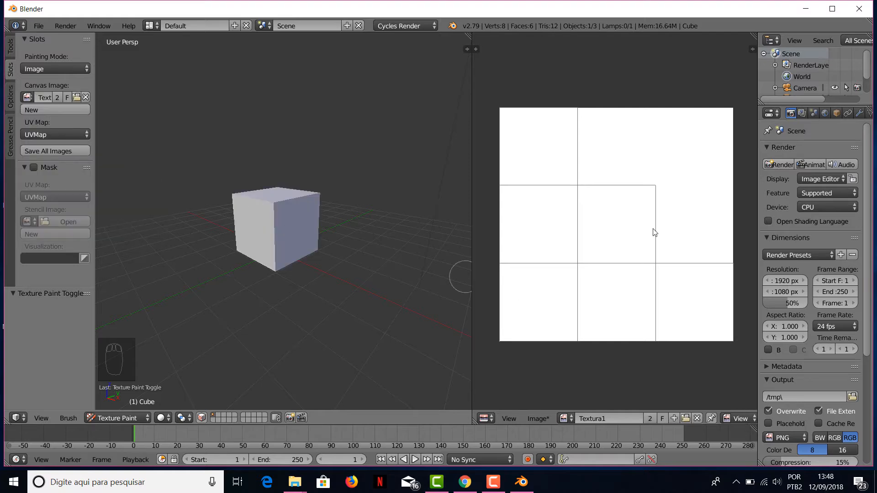
Pick a red-orange brush colour and paint freehand strokes over several faces of the cube
click(10, 46)
middle_drag(322, 225, 308, 234)
drag(49, 173, 44, 181)
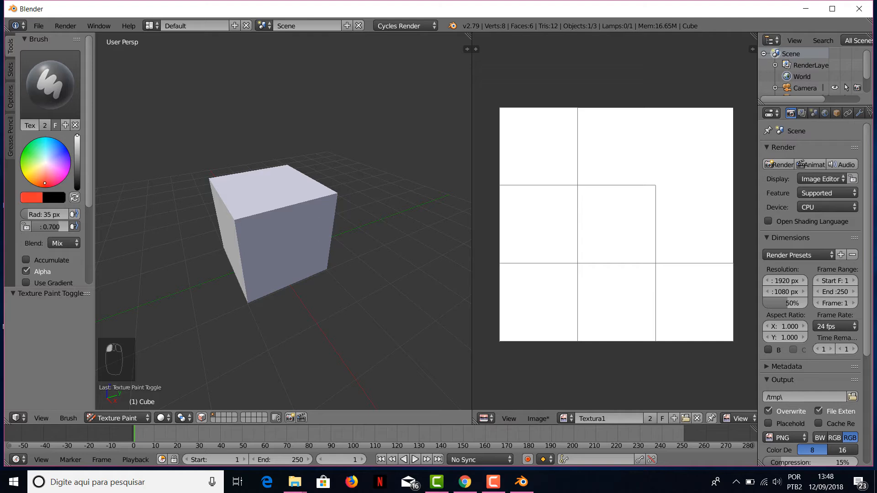
mouse_move(227, 256)
mouse_down()
mouse_move(290, 268)
mouse_move(209, 198)
mouse_move(276, 256)
mouse_up()
middle_drag(275, 256, 325, 224)
mouse_move(293, 291)
mouse_down()
mouse_move(217, 239)
mouse_move(231, 271)
mouse_up()
middle_drag(231, 271, 331, 244)
mouse_move(331, 244)
mouse_down()
mouse_move(294, 286)
mouse_move(290, 172)
mouse_move(248, 245)
mouse_move(291, 234)
mouse_up()
middle_drag(291, 238, 289, 192)
mouse_move(289, 192)
mouse_down()
mouse_move(241, 221)
mouse_move(289, 219)
mouse_up()
middle_drag(289, 219, 319, 222)
drag(319, 222, 338, 233)
middle_drag(380, 251, 306, 217)
Change the brush colour to yellow and paint freehand strokes over the faces all around the cube
drag(56, 172, 22, 173)
mouse_move(310, 215)
mouse_down()
mouse_move(307, 228)
mouse_move(314, 206)
mouse_move(270, 187)
mouse_up()
middle_drag(401, 250, 324, 215)
mouse_move(296, 194)
mouse_down()
mouse_move(354, 249)
mouse_move(297, 300)
mouse_up()
middle_drag(399, 281, 322, 269)
mouse_move(294, 218)
mouse_down()
mouse_move(301, 177)
mouse_move(341, 176)
mouse_move(359, 187)
mouse_up()
mouse_move(390, 227)
middle_down()
mouse_move(300, 210)
mouse_move(313, 222)
middle_up()
mouse_move(310, 226)
mouse_down()
mouse_move(294, 242)
mouse_move(297, 261)
mouse_up()
middle_drag(329, 292, 370, 228)
mouse_move(251, 177)
mouse_down()
mouse_move(301, 247)
mouse_move(118, 169)
mouse_up()
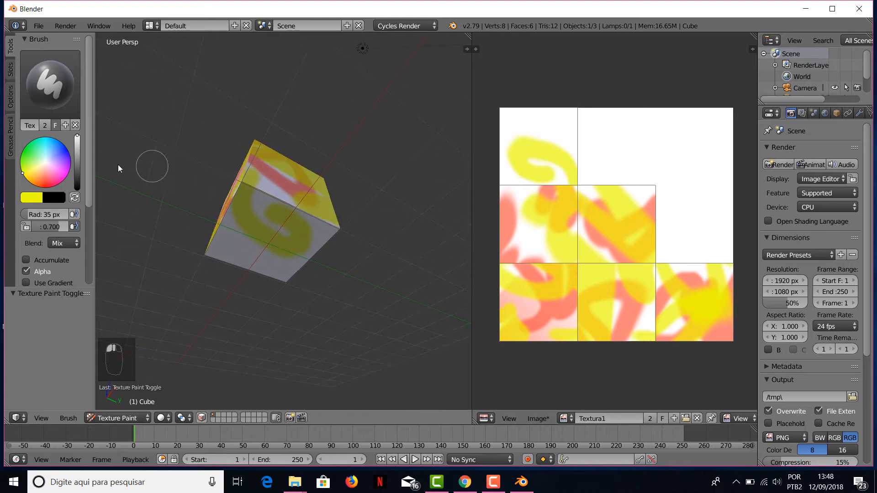
Change the brush colour to blue and paint freehand strokes across the cube's bottom, sides and top
click(69, 153)
mouse_move(254, 239)
mouse_down()
mouse_move(215, 248)
mouse_move(245, 235)
mouse_move(333, 250)
mouse_up()
middle_drag(333, 250, 258, 300)
mouse_move(304, 247)
mouse_down()
mouse_move(270, 239)
mouse_move(259, 257)
mouse_up()
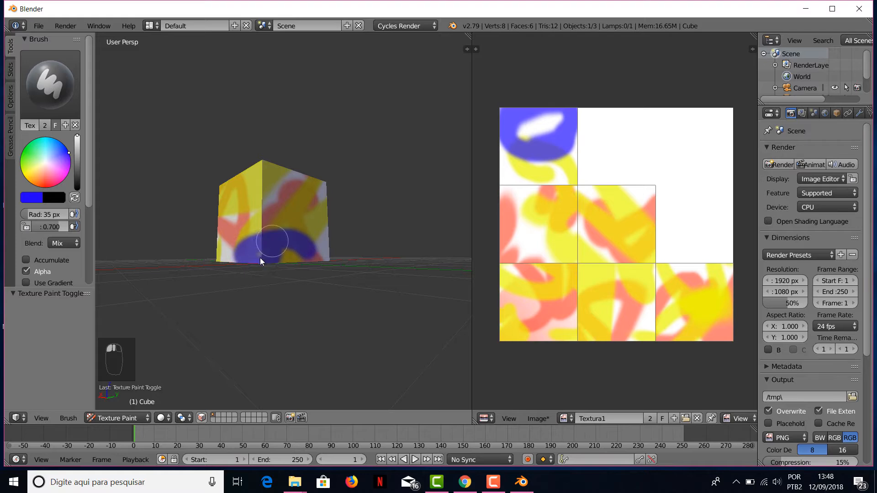
middle_drag(319, 272, 287, 270)
drag(287, 271, 307, 240)
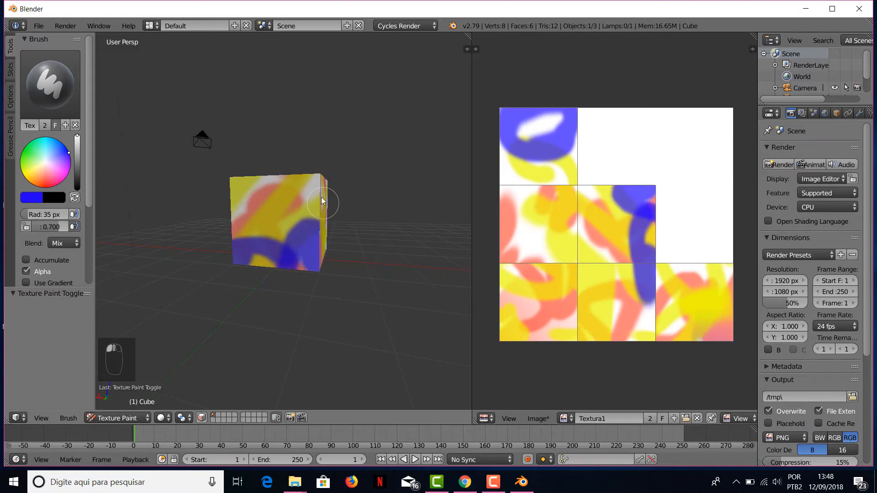
middle_drag(260, 194, 295, 228)
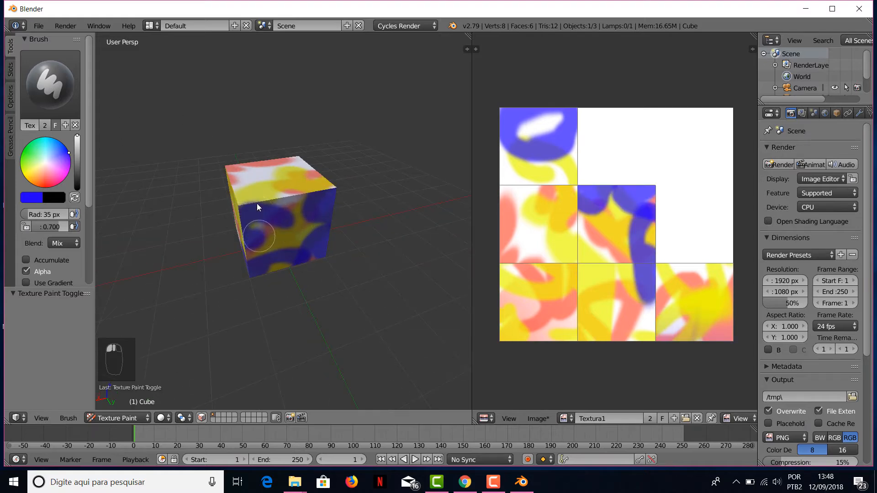
middle_drag(256, 203, 291, 236)
mouse_move(241, 198)
mouse_down()
mouse_move(221, 190)
mouse_move(276, 249)
mouse_up()
mouse_move(277, 249)
middle_down()
mouse_move(336, 212)
mouse_move(257, 226)
middle_up()
drag(257, 227, 286, 225)
middle_drag(329, 250, 205, 195)
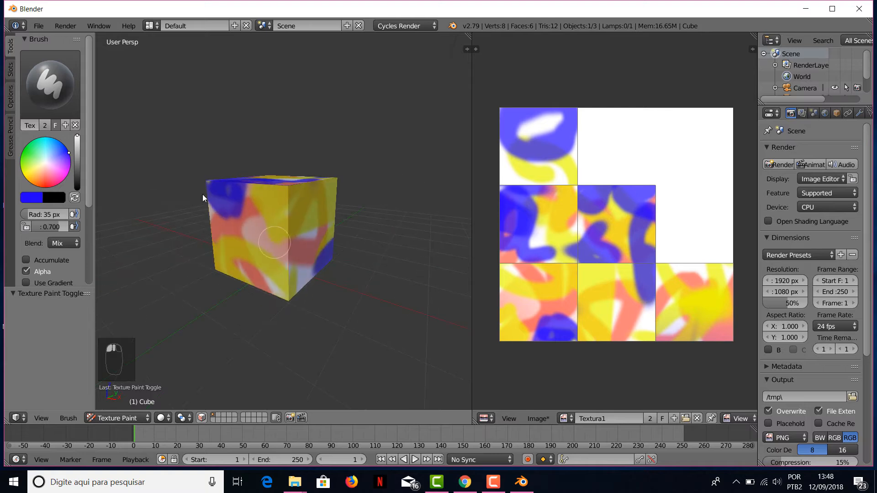
mouse_move(239, 213)
mouse_down()
mouse_move(284, 225)
mouse_move(294, 317)
mouse_up()
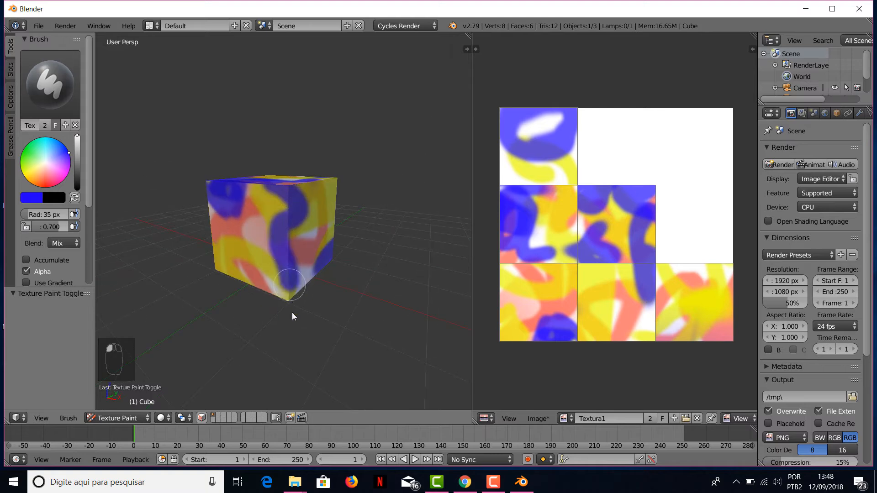
Switch the paint brush from TexDraw to Smear
click(51, 91)
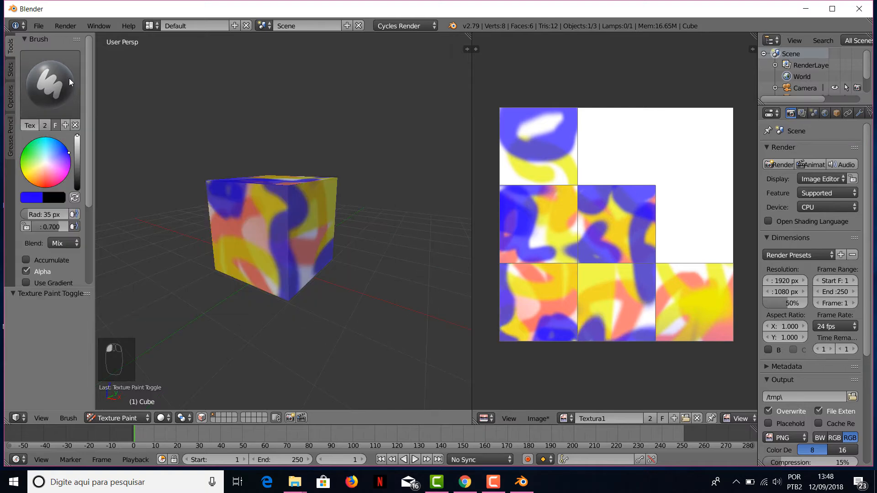
click(46, 65)
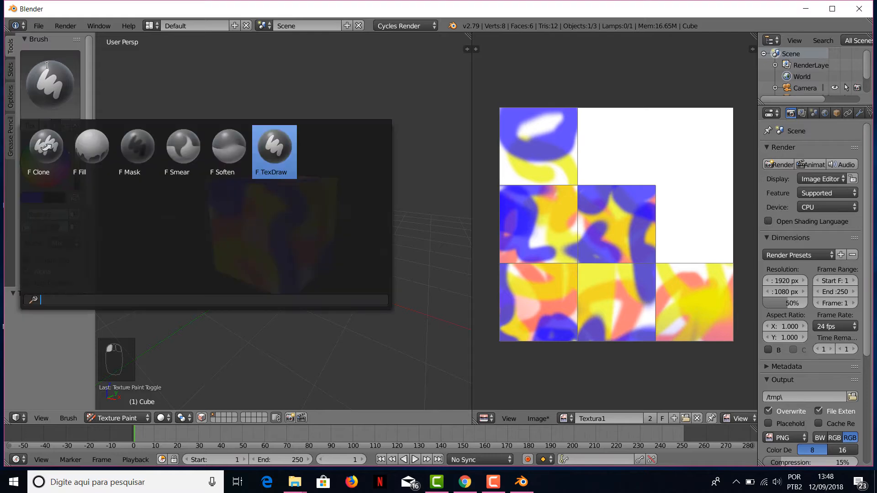
click(289, 152)
click(64, 89)
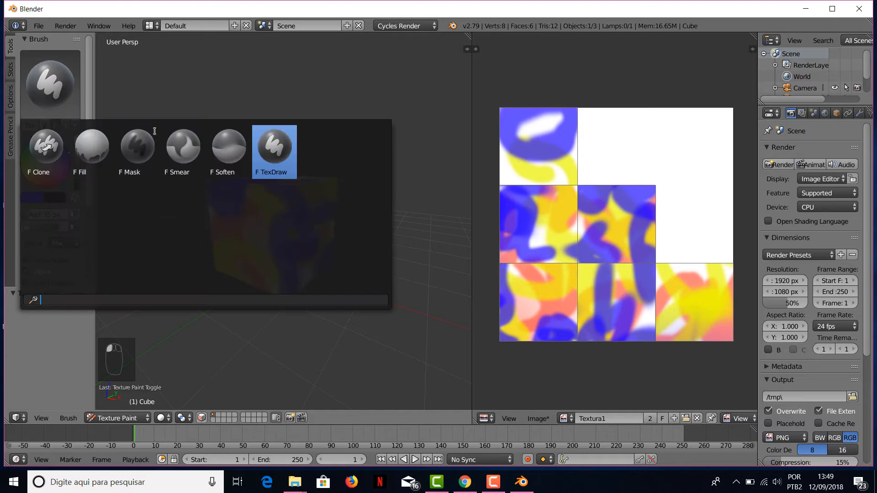
click(187, 147)
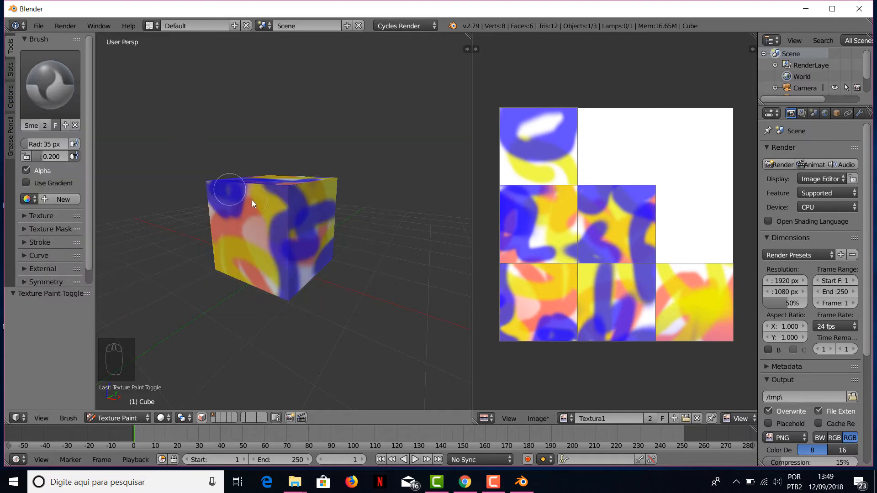
Smear the blue, yellow and red paint across the cube's side faces
mouse_move(251, 200)
mouse_down()
mouse_move(213, 212)
mouse_move(208, 229)
mouse_move(306, 215)
mouse_move(287, 294)
mouse_up()
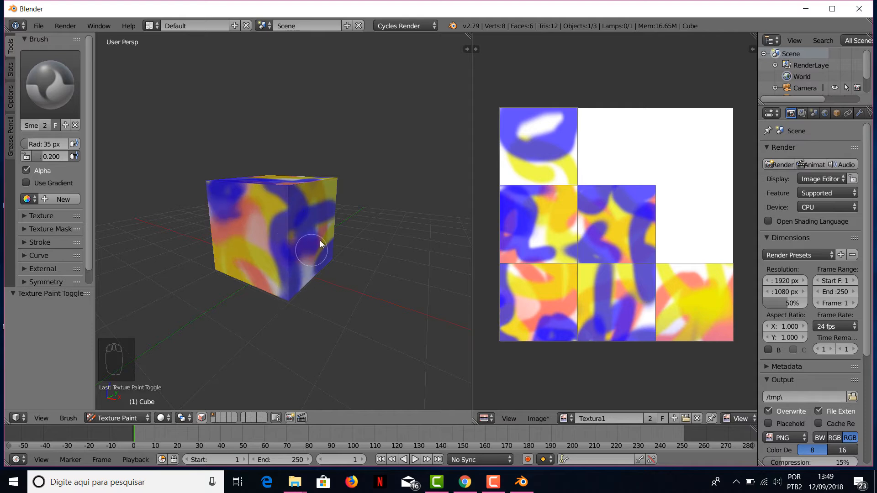
drag(320, 240, 295, 286)
drag(324, 239, 261, 287)
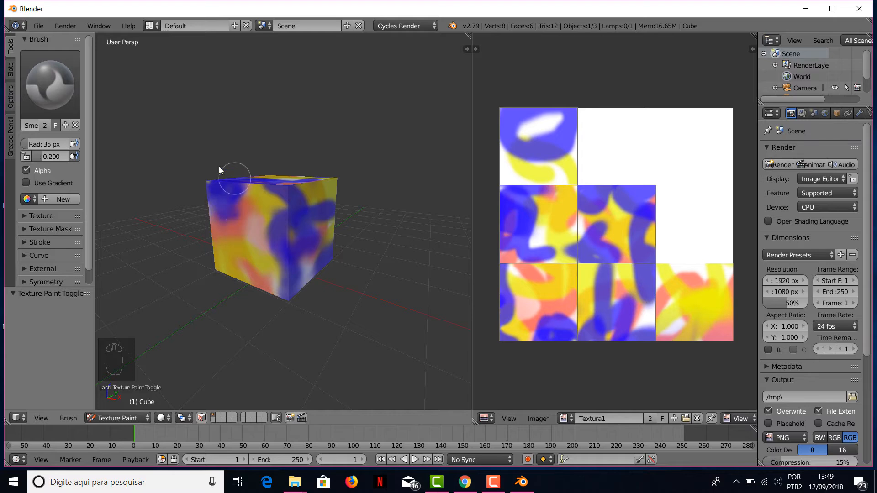
middle_drag(381, 231, 317, 236)
mouse_move(290, 210)
mouse_down()
mouse_move(256, 262)
mouse_move(322, 210)
mouse_move(292, 237)
mouse_move(260, 318)
mouse_up()
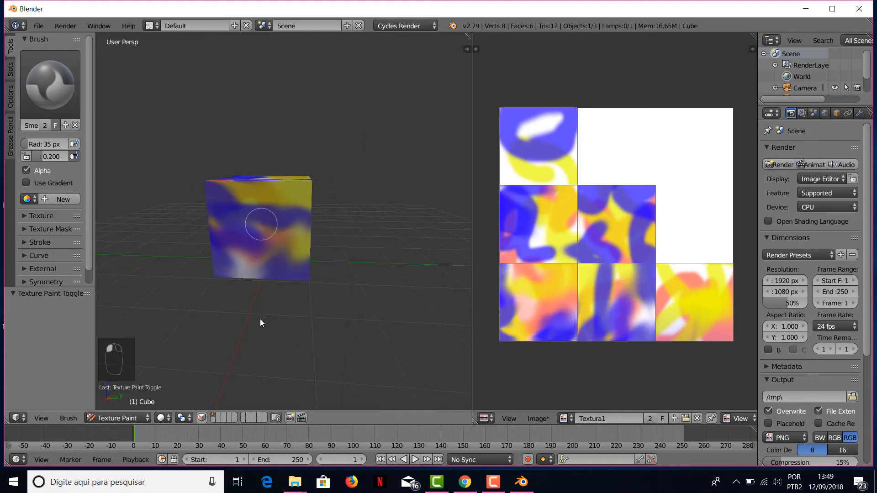
Set the image editor to Paint mode and smear the paint along the edge of the central UV square in Textura1
click(727, 419)
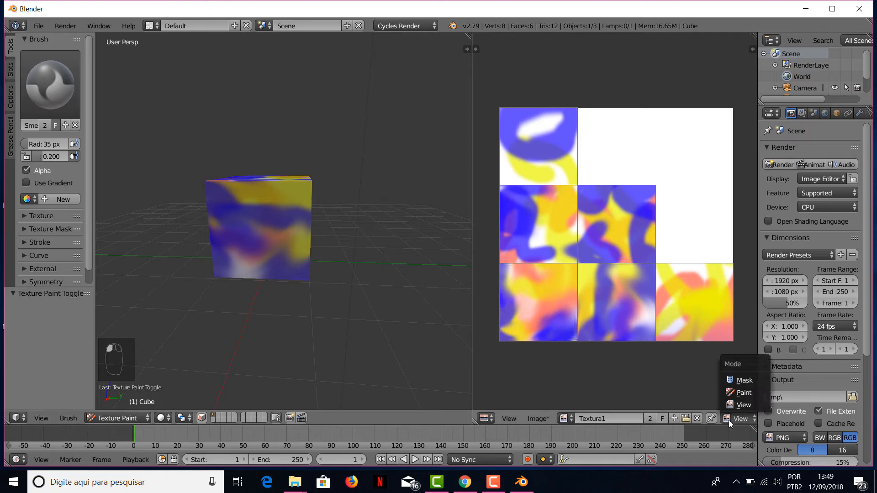
click(741, 393)
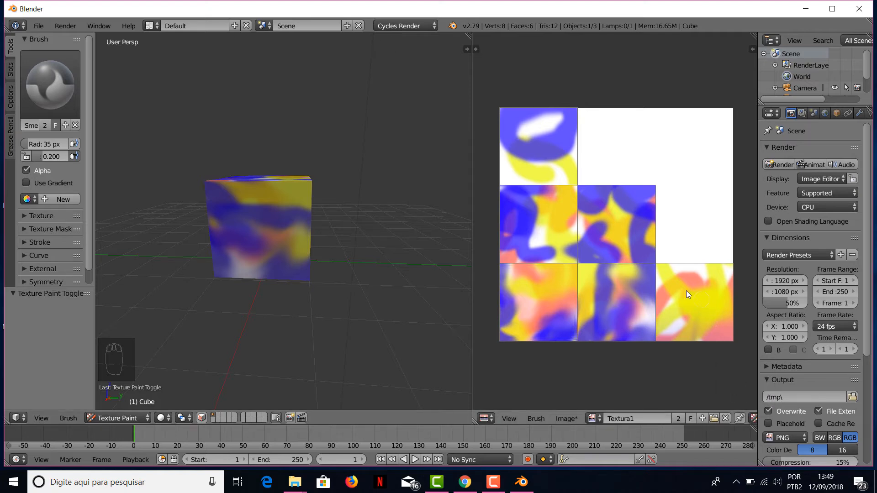
scroll(612, 278, up, 4)
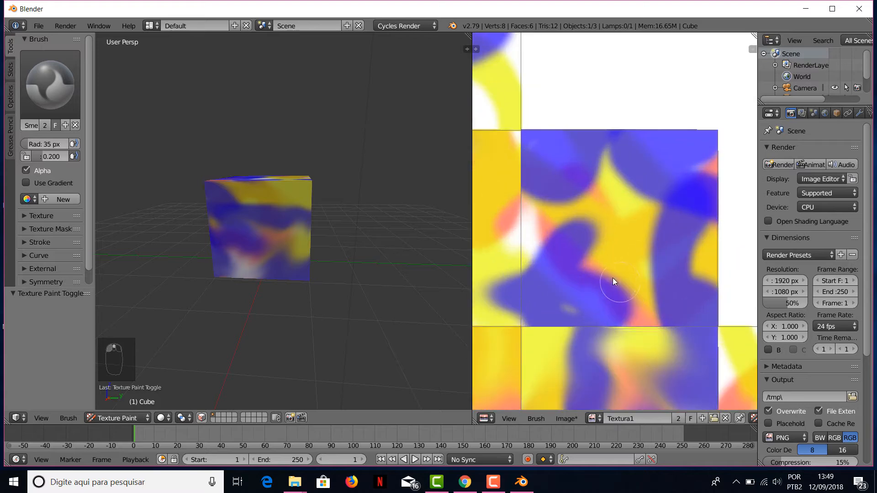
mouse_move(516, 204)
mouse_down()
mouse_move(553, 330)
mouse_move(533, 204)
mouse_move(522, 221)
mouse_up()
Switch back to the TexDraw brush and paint blue strokes and a ring on the central UV square of Textura1
click(46, 87)
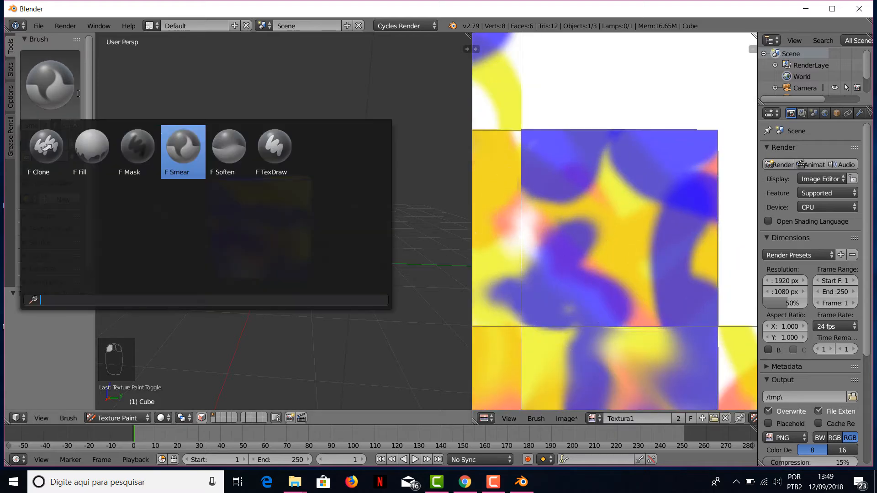
click(274, 150)
mouse_move(539, 192)
mouse_down()
mouse_move(532, 265)
mouse_move(597, 329)
mouse_up()
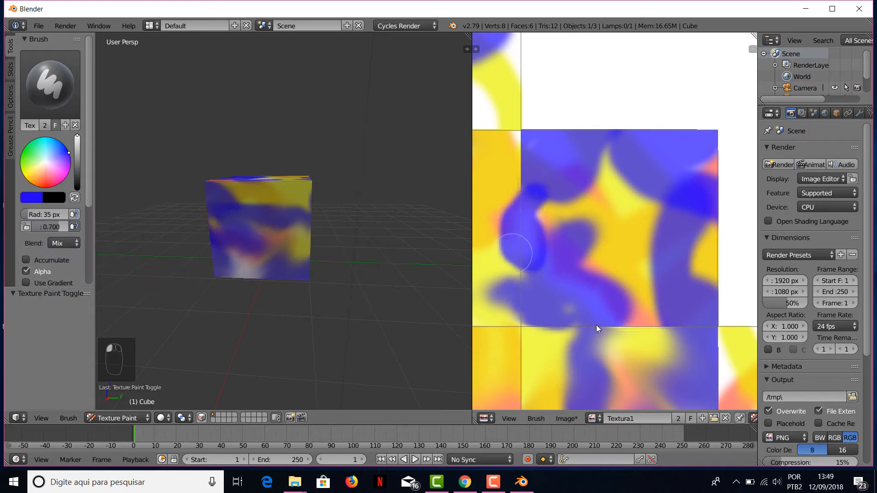
mouse_move(196, 174)
middle_down()
mouse_move(358, 237)
mouse_move(437, 242)
middle_up()
mouse_move(586, 261)
mouse_down()
mouse_move(632, 237)
mouse_move(658, 256)
mouse_move(594, 302)
mouse_move(562, 279)
mouse_up()
Change the brush colour to magenta and paint looping strokes over the central UV square of Textura1
click(63, 179)
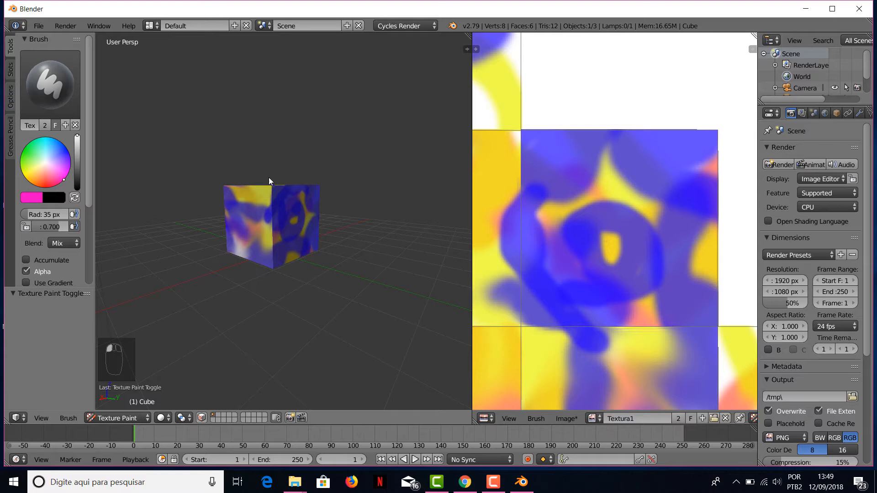
mouse_move(608, 234)
mouse_down()
mouse_move(583, 264)
mouse_move(600, 192)
mouse_move(678, 155)
mouse_move(553, 124)
mouse_move(615, 286)
mouse_up()
scroll(615, 286, down, 2)
mouse_move(315, 223)
middle_down()
mouse_move(369, 250)
mouse_move(375, 266)
middle_up()
scroll(375, 265, up, 3)
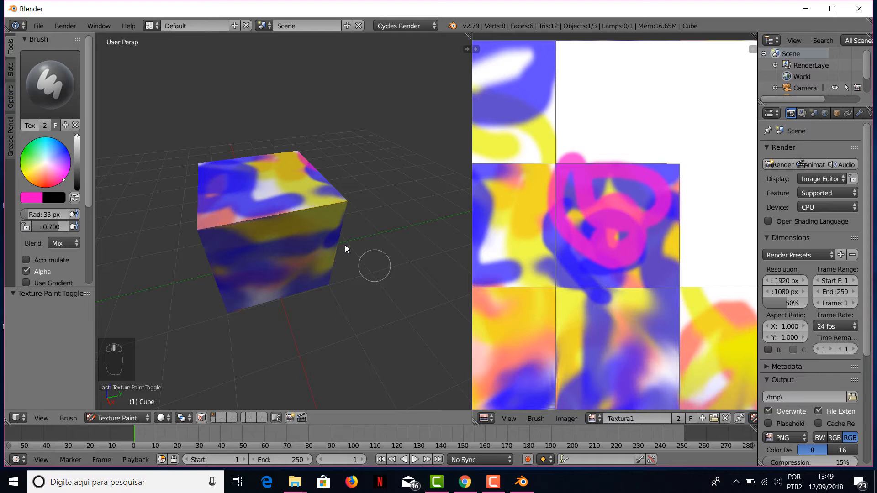
Set the brush radius to 500 px, lower it to 405 px and coat the cube's visible faces with magenta
click(44, 215)
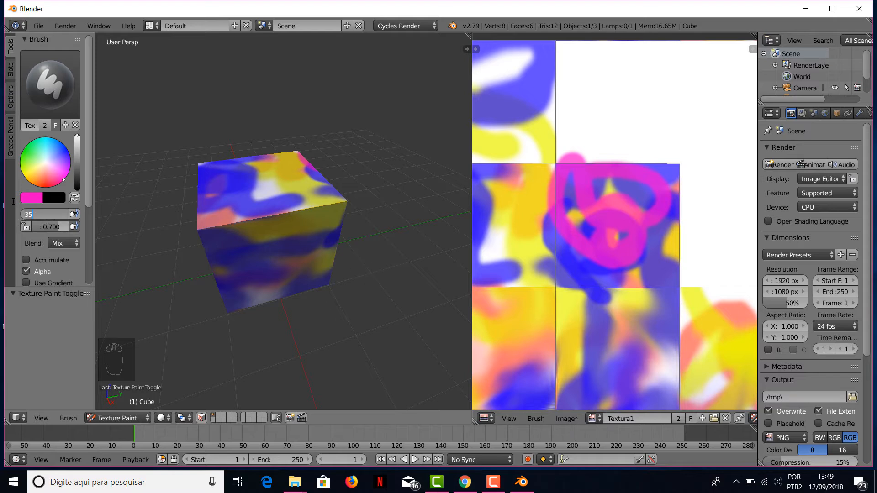
text(500)
key(Return)
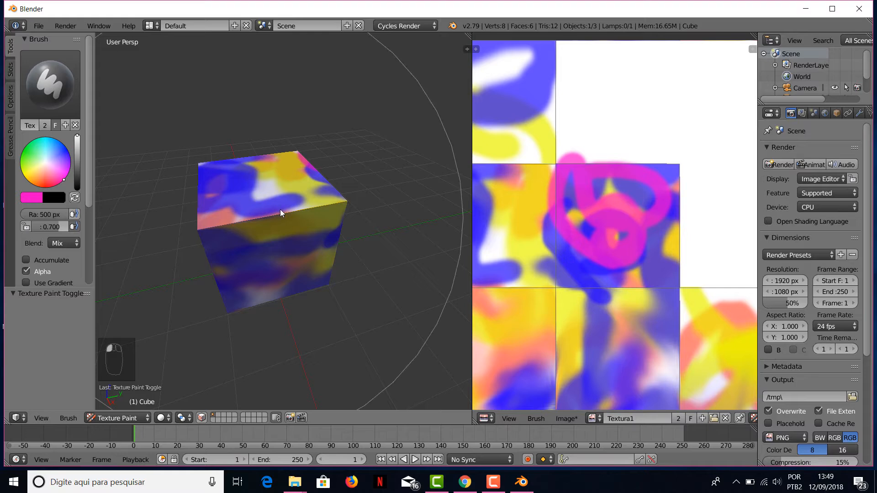
scroll(275, 210, down, 4)
scroll(272, 211, up, 7)
scroll(266, 213, down, 3)
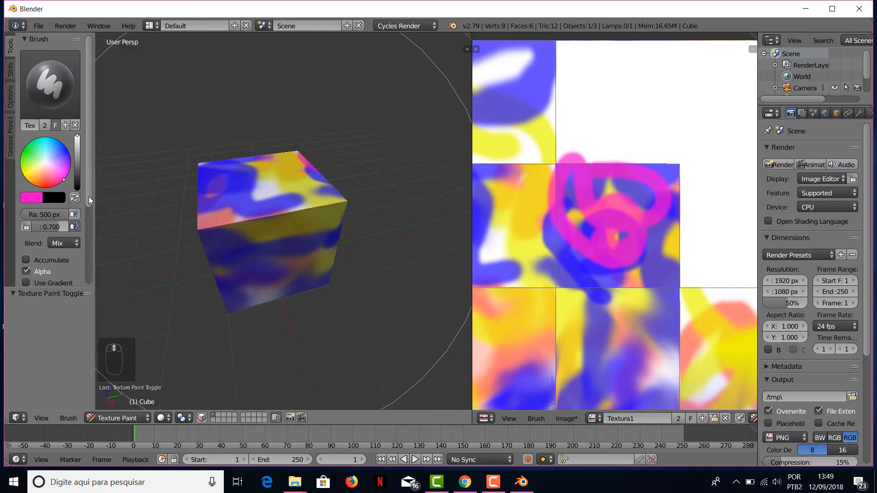
drag(46, 214, 28, 214)
drag(256, 211, 278, 204)
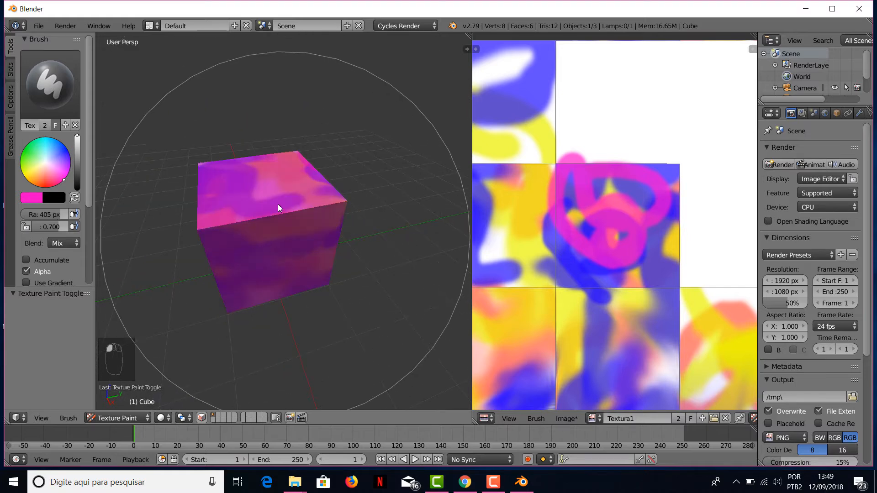
Pick red, reduce the brush radius to 36 px and paint red strokes over the cube's top and front faces
drag(37, 214, 33, 214)
drag(46, 179, 48, 187)
mouse_move(244, 202)
mouse_down()
mouse_move(262, 199)
mouse_move(254, 211)
mouse_up()
drag(39, 219, 27, 218)
drag(236, 203, 282, 243)
Paint near-white strokes over the cube's top and front faces, repainting along their shared edge at a higher brush strength
drag(47, 177, 48, 161)
mouse_move(251, 196)
mouse_down()
mouse_move(291, 218)
mouse_move(272, 229)
mouse_move(279, 288)
mouse_up()
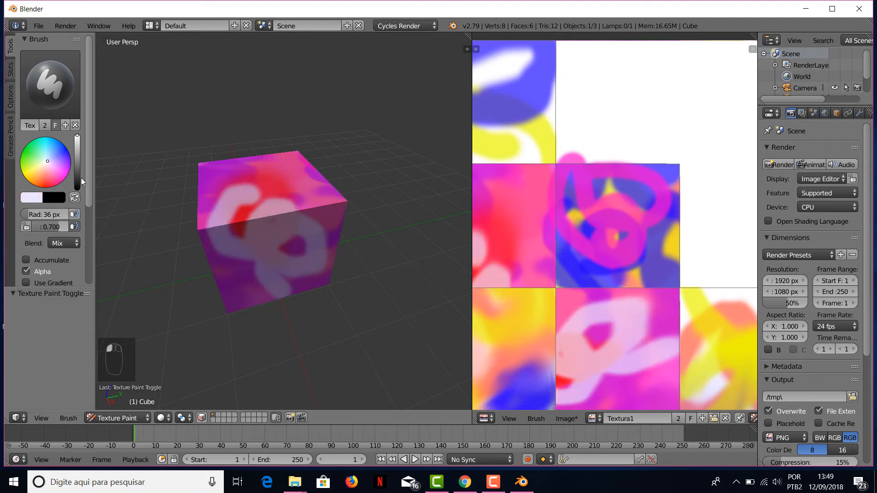
mouse_move(52, 228)
mouse_down()
mouse_move(62, 229)
mouse_move(33, 229)
mouse_move(65, 228)
mouse_up()
drag(284, 213, 228, 240)
Lower the brush strength to 0.180 and paint a faint magenta stroke over the white patch on the cube
drag(64, 227, 28, 227)
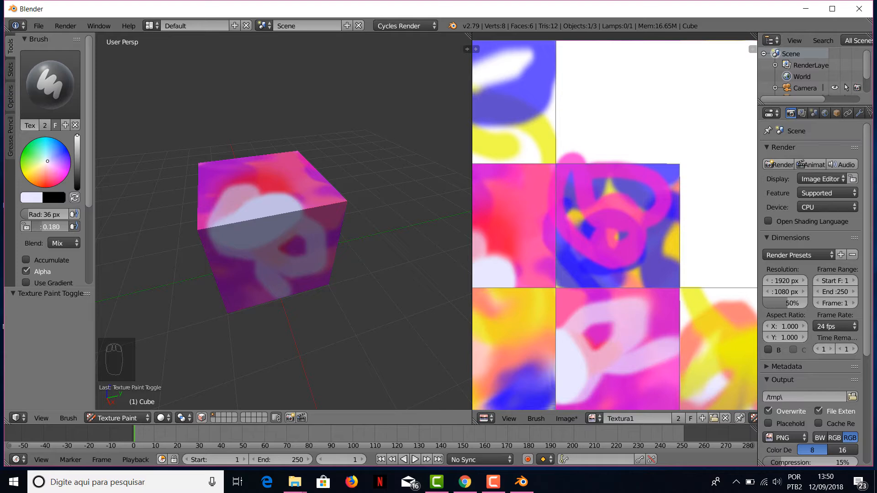
drag(54, 174, 72, 181)
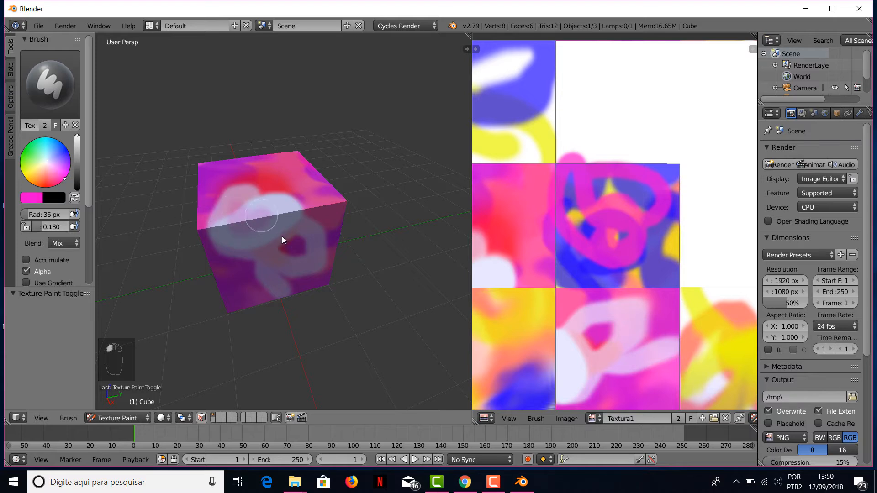
drag(282, 236, 276, 220)
Change the brush colour to orange and set the brush strength to 0.640
scroll(175, 218, down, 3)
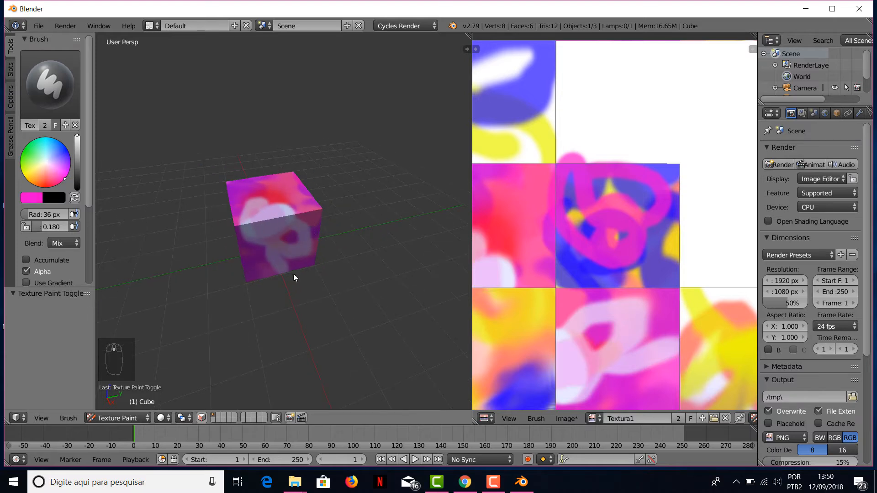
scroll(291, 218, up, 4)
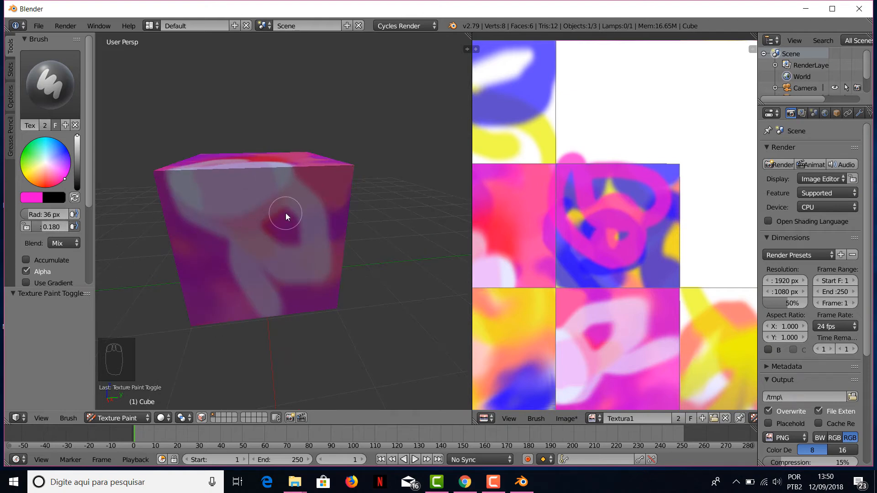
scroll(269, 221, down, 3)
middle_drag(224, 248, 288, 259)
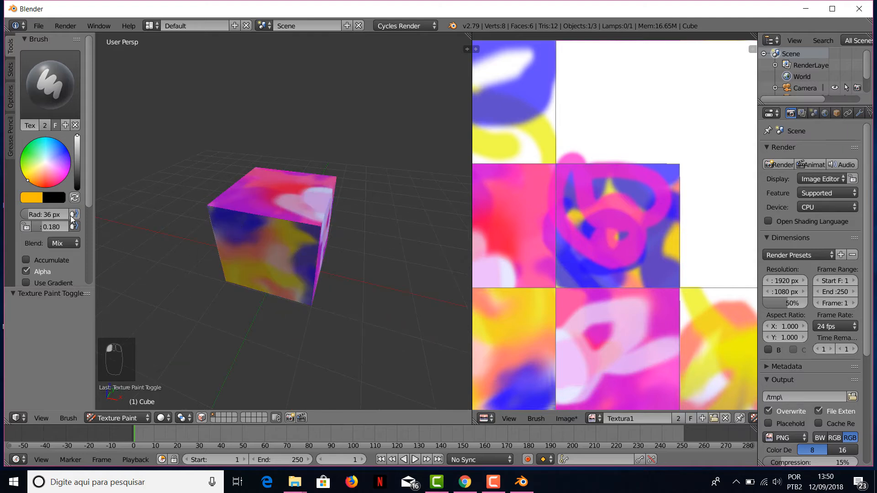
drag(37, 227, 54, 226)
Resize the brush to a 56 px radius and paint orange over the cube's top and side faces
key(f)
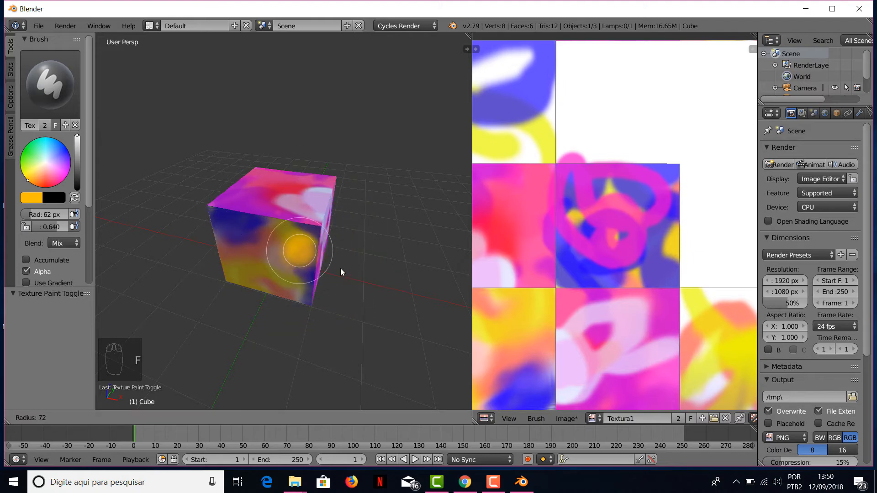
click(379, 270)
key(f)
mouse_move(273, 252)
mouse_down()
mouse_move(329, 268)
mouse_move(307, 212)
mouse_up()
click(274, 268)
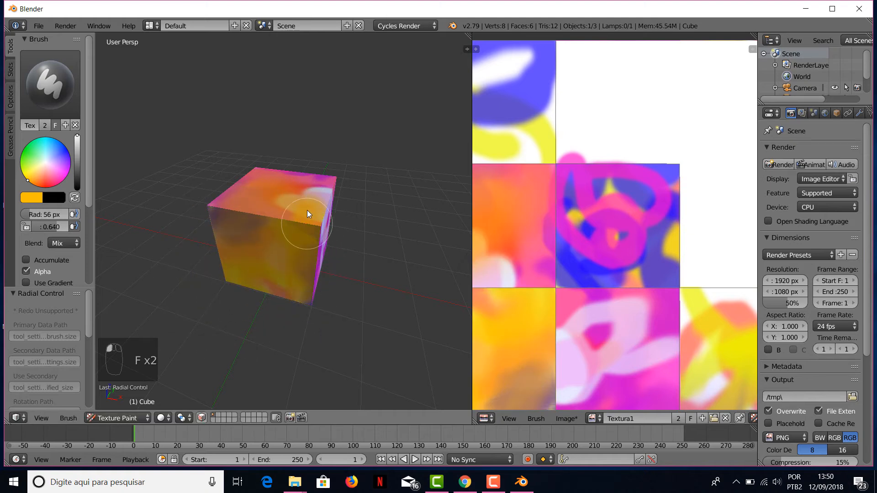
mouse_move(308, 211)
middle_down()
mouse_move(273, 235)
mouse_move(283, 215)
mouse_move(251, 187)
middle_up()
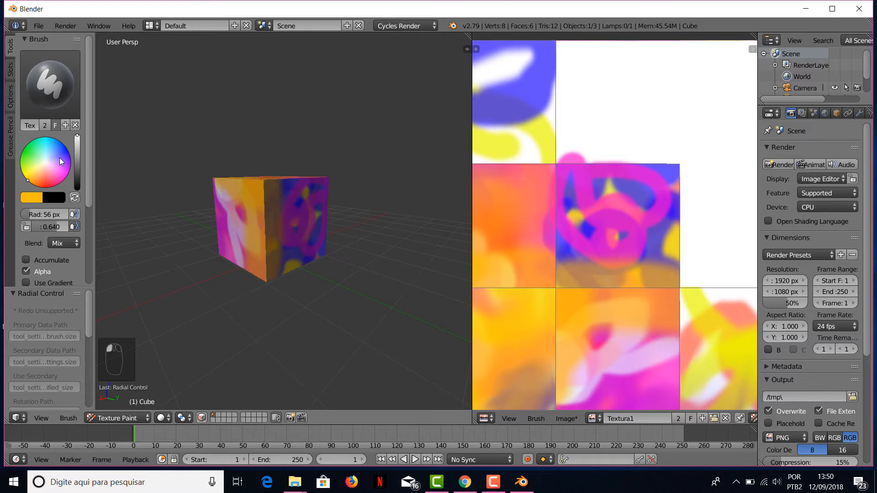
Change the brush colour to near-white and paint zigzag strokes across the UV squares of the Textura1 image
click(44, 164)
scroll(568, 241, down, 3)
mouse_move(530, 127)
mouse_down()
mouse_move(552, 155)
mouse_move(566, 305)
mouse_move(624, 203)
mouse_move(695, 288)
mouse_move(652, 317)
mouse_move(570, 283)
mouse_move(560, 264)
mouse_up()
middle_drag(333, 199, 253, 208)
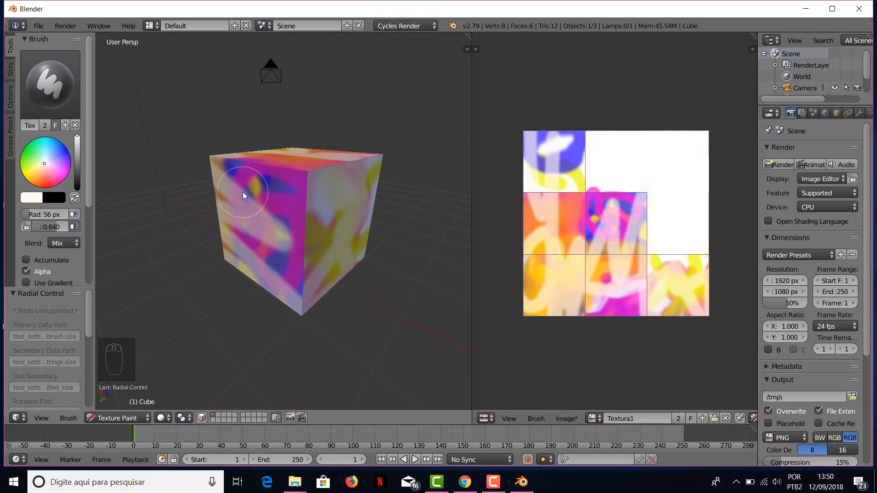
Add a new texture of the Image or Movie type to the TexDraw brush
scroll(23, 163, down, 3)
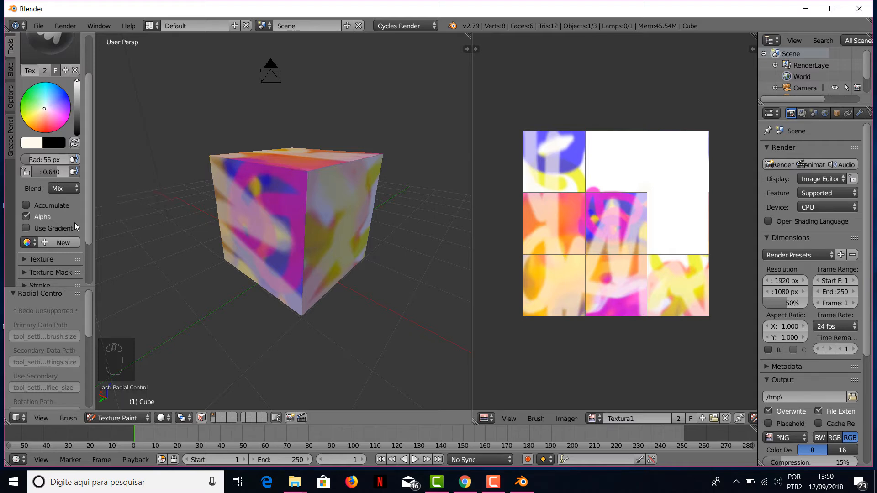
scroll(810, 116, down, 5)
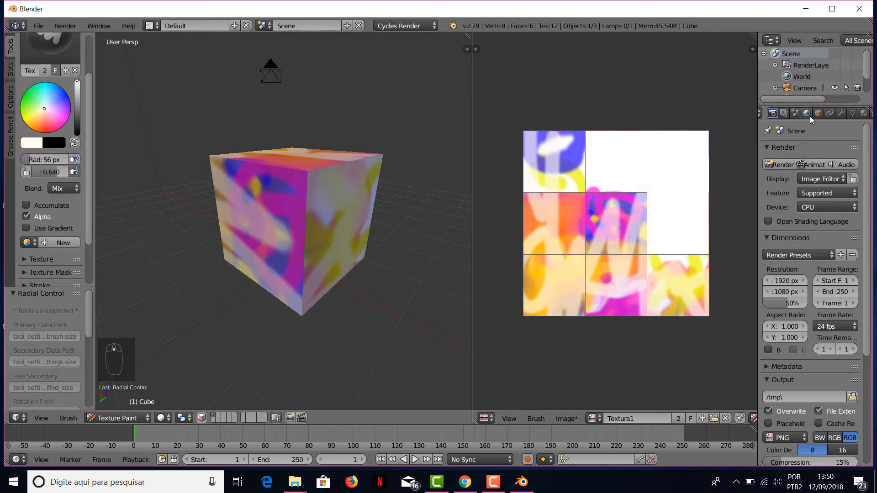
click(840, 113)
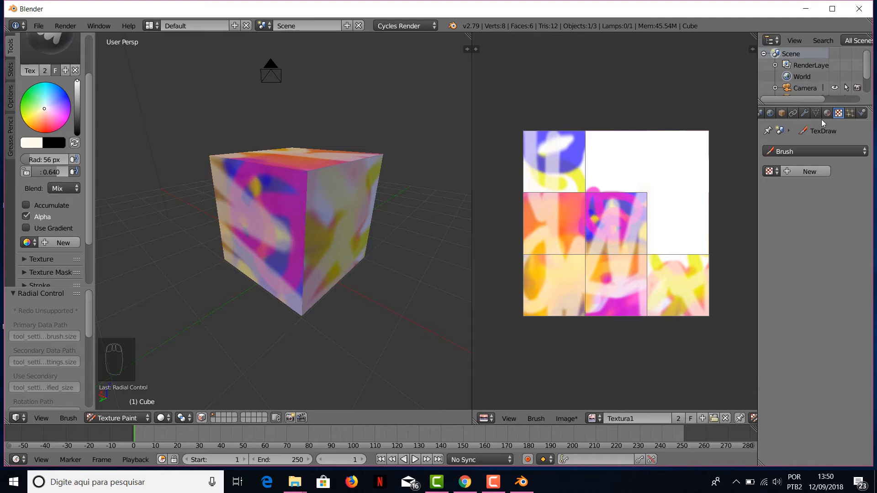
click(797, 171)
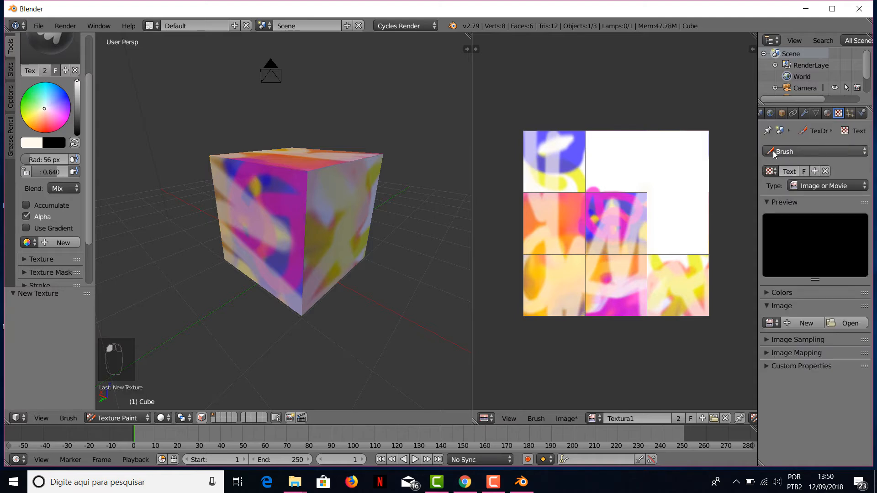
click(784, 152)
click(790, 151)
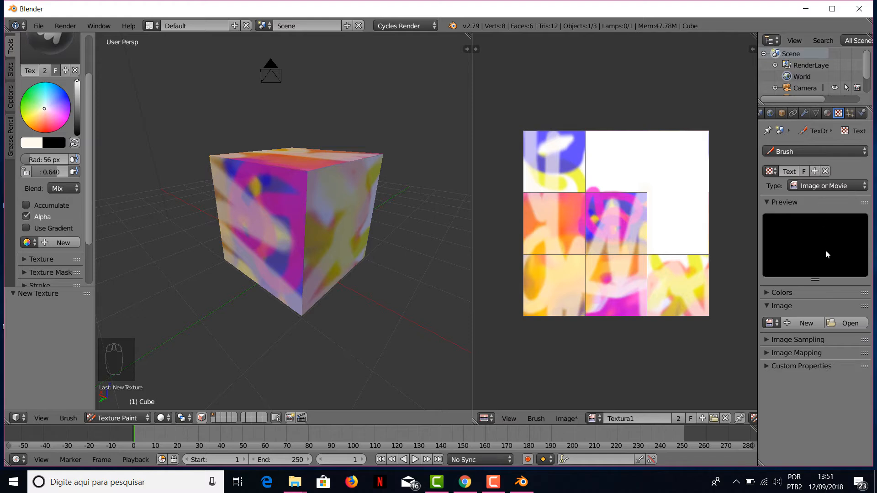
Load disney-1-logo-png-transparent.png from the desktop folder Aula04\Texturas as the brush texture's image, checking the files as thumbnails
click(837, 324)
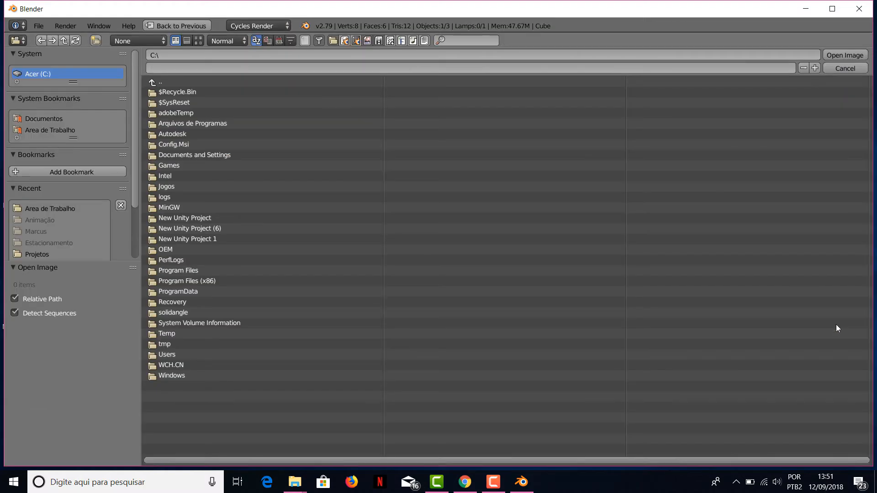
click(59, 131)
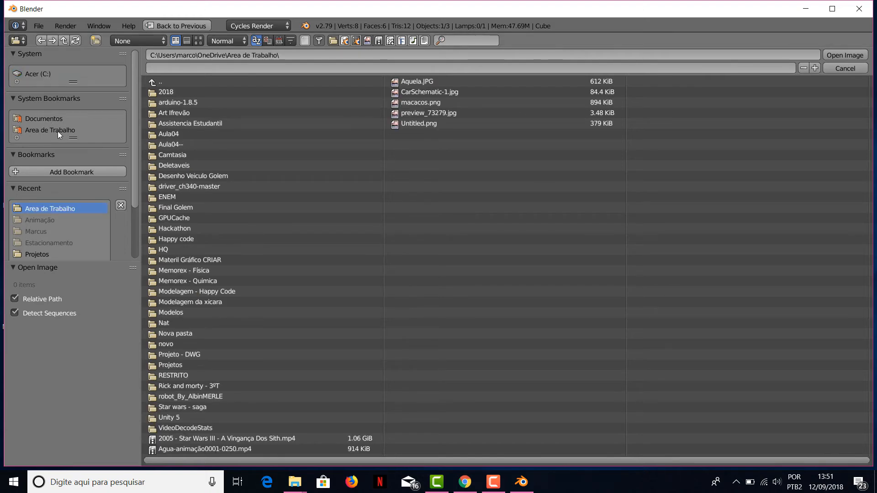
click(176, 135)
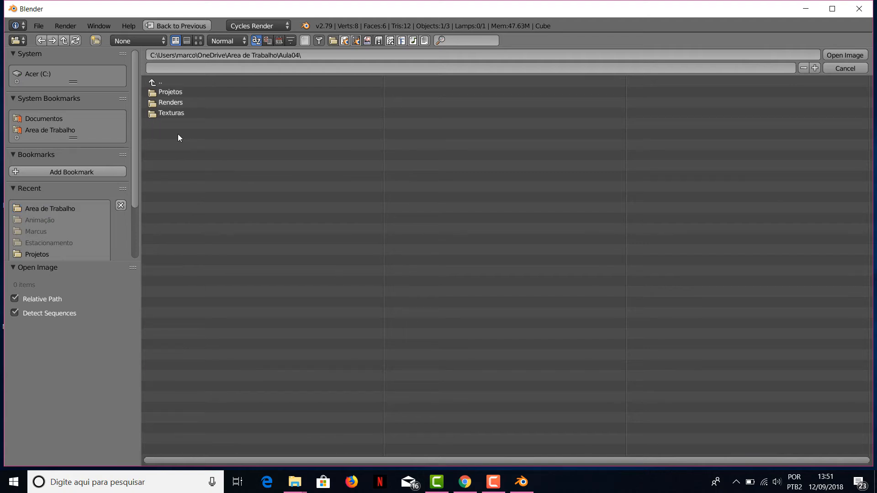
click(188, 113)
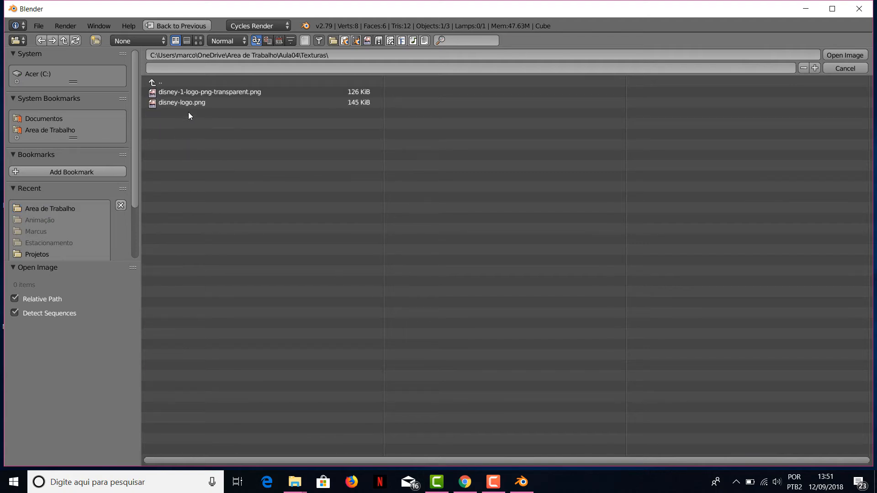
click(220, 93)
click(199, 40)
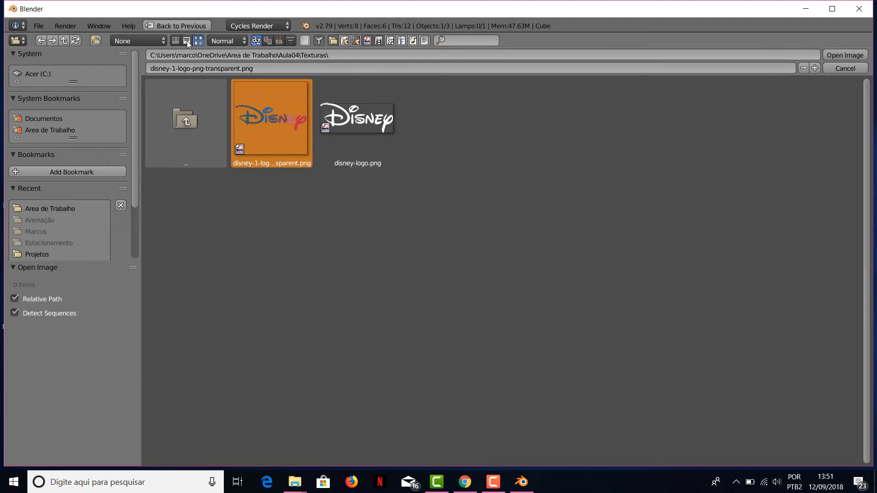
click(175, 41)
click(198, 42)
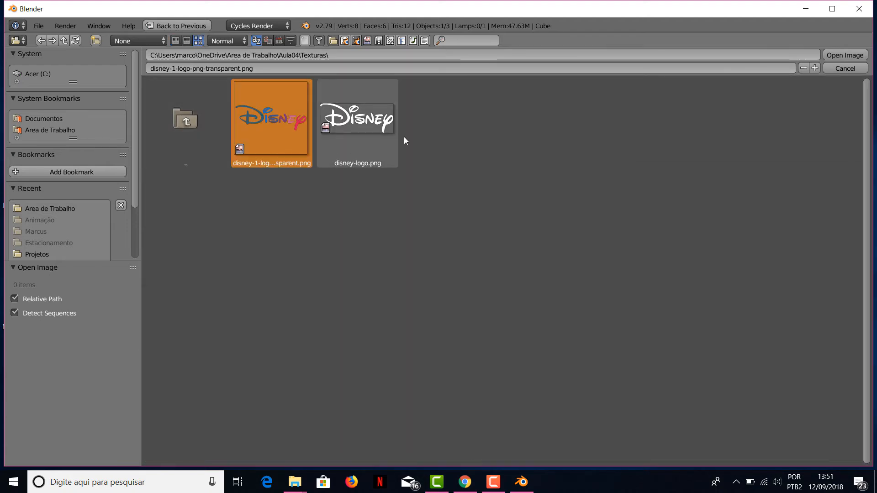
click(343, 124)
click(278, 122)
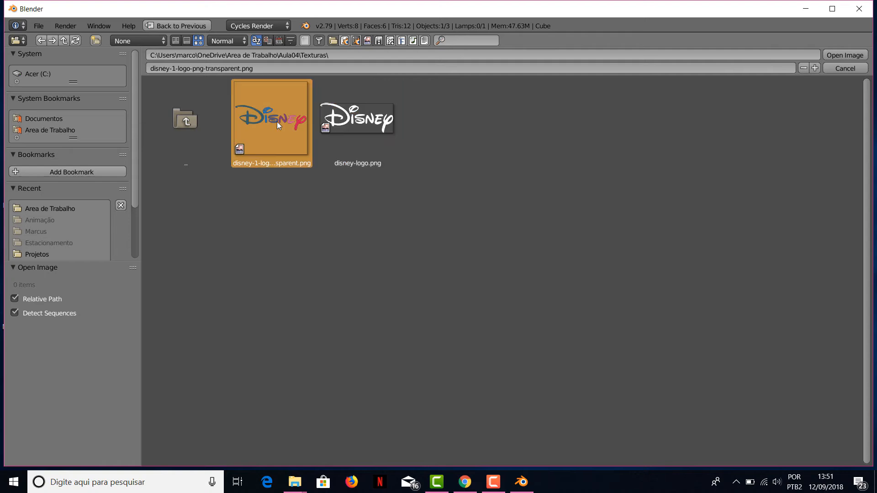
click(844, 55)
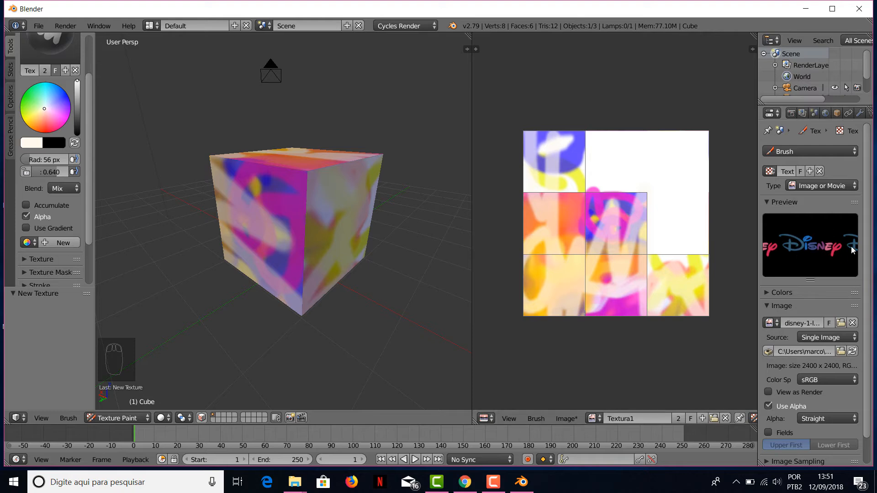
Paint several rows of the tiled Disney logo across the cube's pink-and-yellow side face
middle_drag(332, 236, 319, 228)
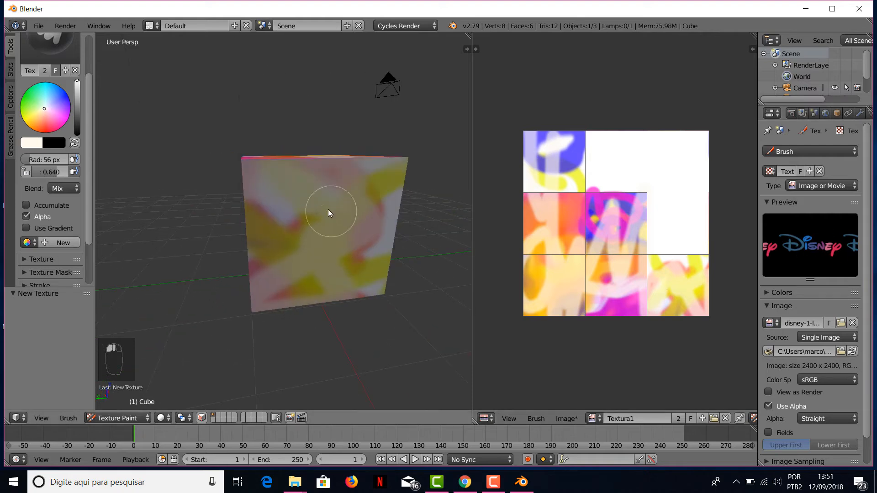
drag(329, 212, 344, 206)
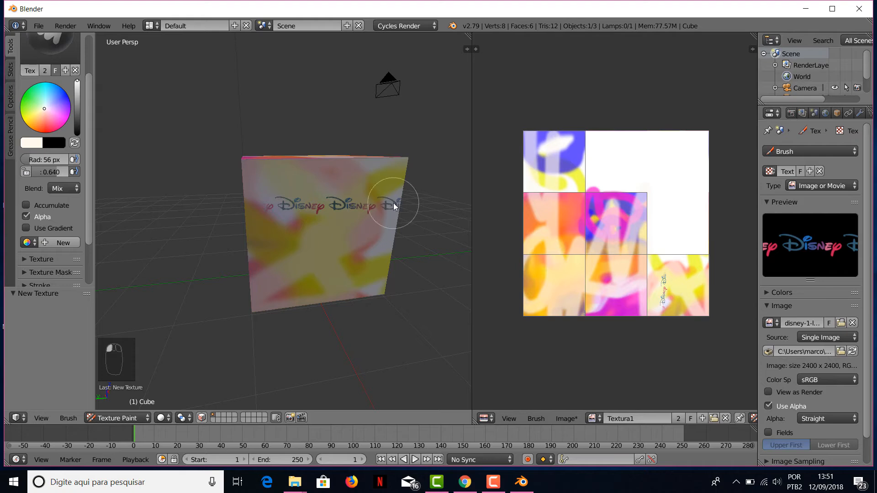
drag(239, 209, 242, 209)
mouse_move(331, 211)
middle_down()
mouse_move(330, 170)
mouse_move(315, 210)
middle_up()
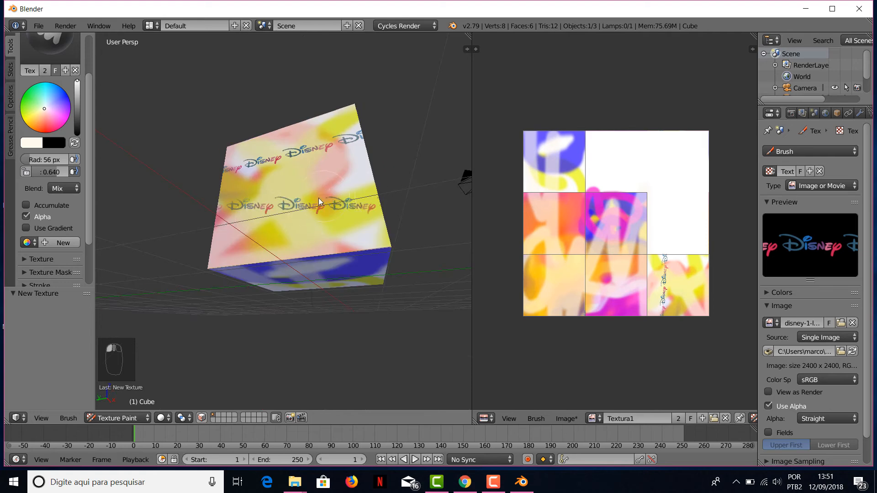
scroll(319, 199, up, 2)
mouse_move(357, 164)
mouse_down()
mouse_move(206, 170)
mouse_move(240, 157)
mouse_up()
mouse_move(241, 158)
middle_down()
mouse_move(303, 183)
mouse_move(349, 242)
mouse_move(348, 274)
mouse_move(281, 287)
middle_up()
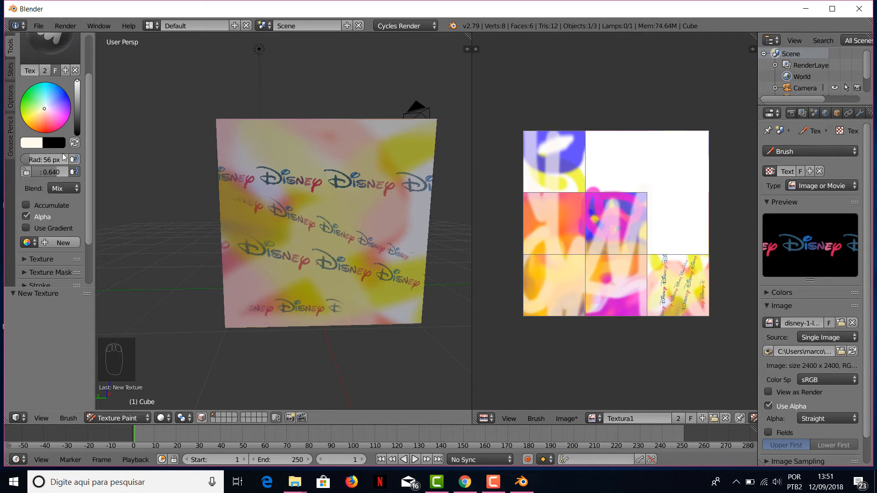
Set the brush texture's mapping to Stencil
scroll(62, 183, down, 3)
click(63, 203)
scroll(63, 206, down, 3)
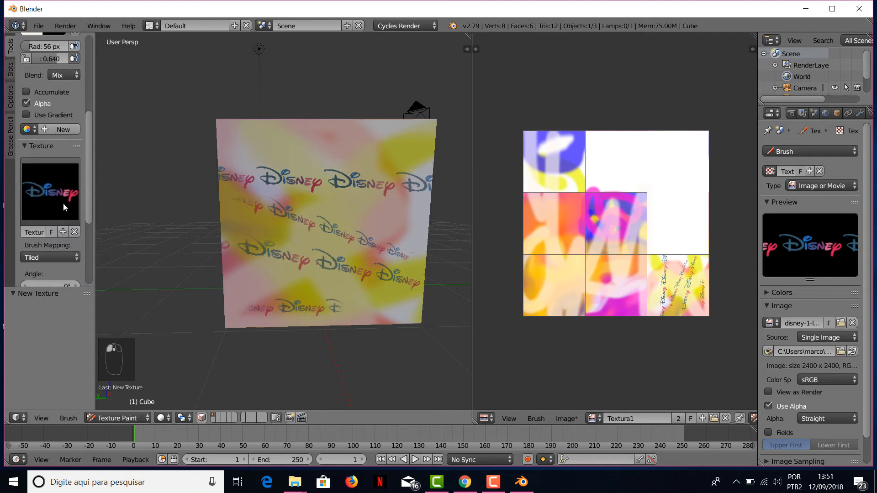
scroll(61, 203, down, 1)
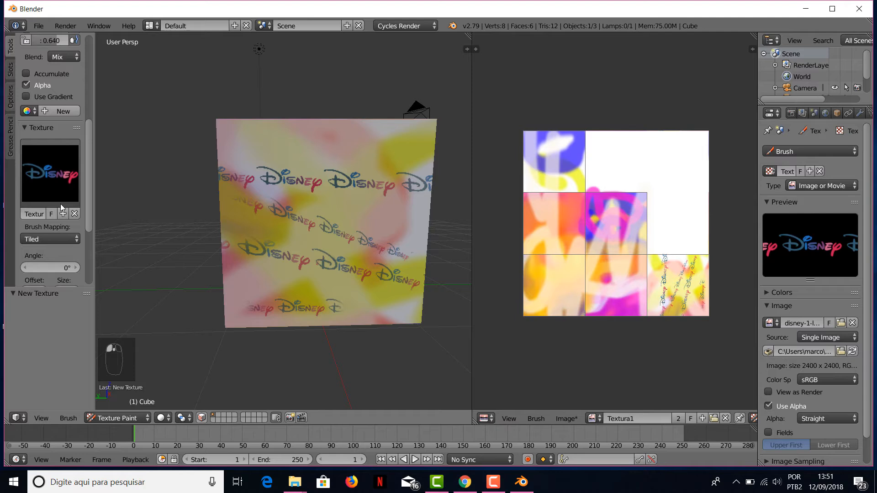
click(46, 238)
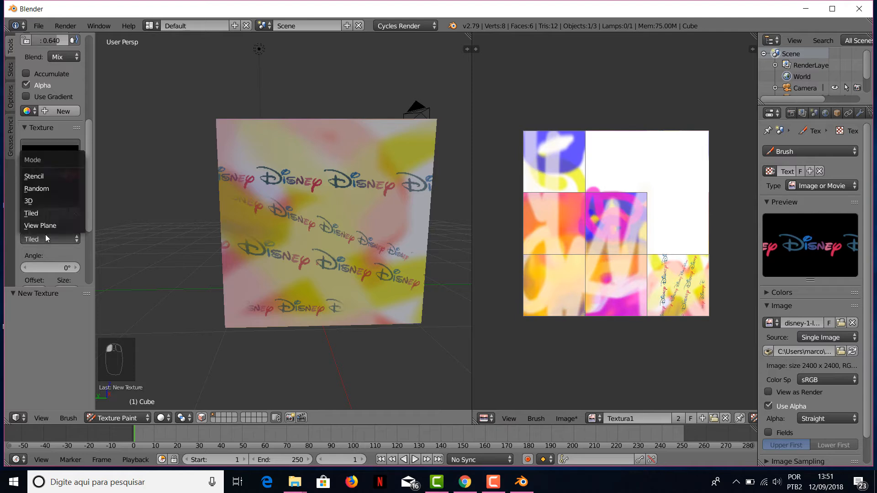
click(58, 176)
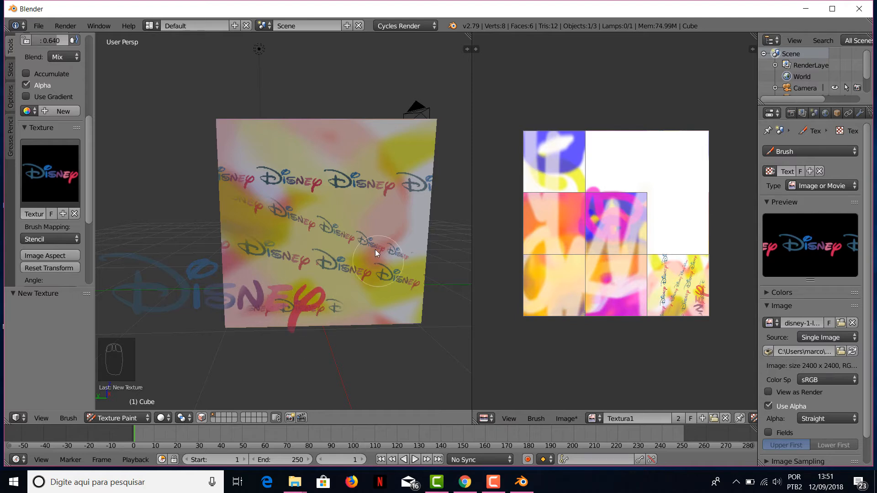
Paint large Disney logos through the stencil over the pink-and-yellow face and onto the adjoining orange-and-cream face
middle_drag(374, 250, 263, 300)
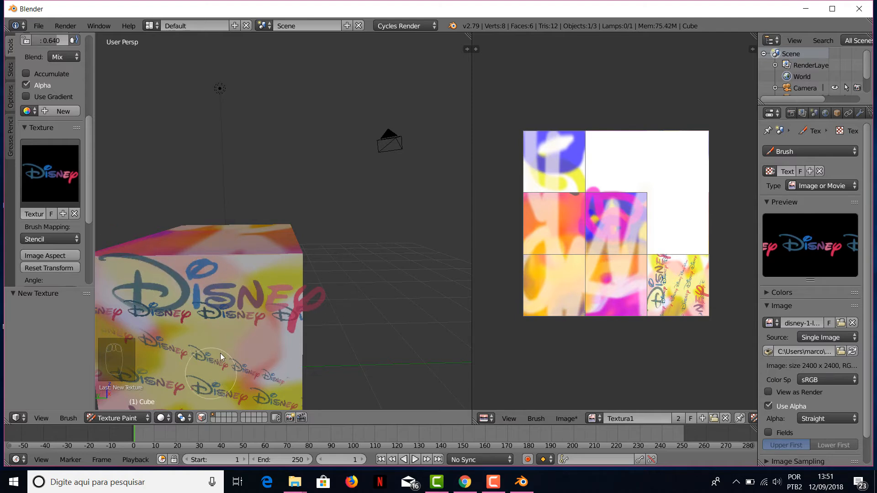
shift+middle_drag(221, 352, 205, 283)
mouse_move(312, 303)
mouse_down()
mouse_move(233, 303)
mouse_move(117, 277)
mouse_up()
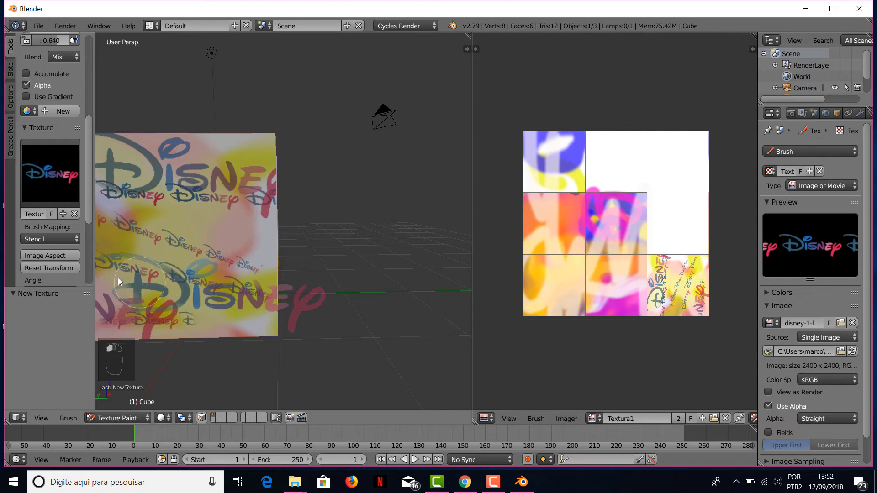
middle_drag(239, 298, 160, 275)
drag(135, 235, 196, 284)
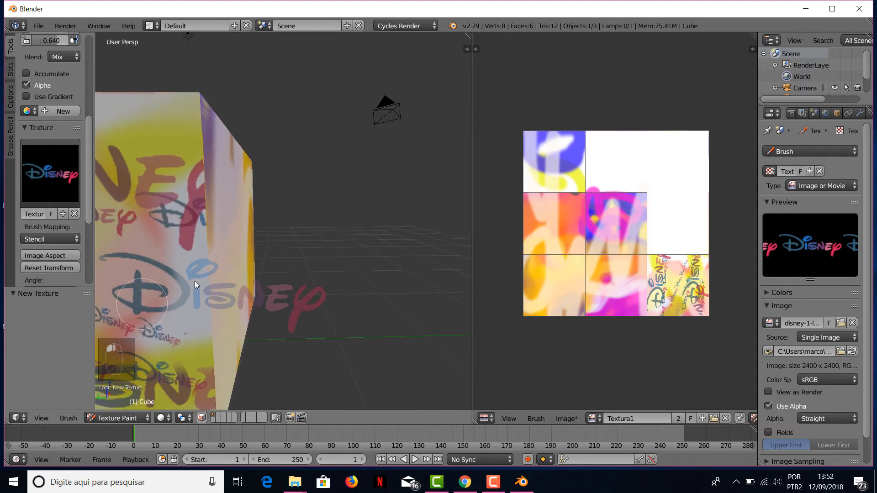
drag(248, 289, 294, 312)
Paint two large Disney logos through the stencil, one above the other, on the cube's magenta-and-blue face
scroll(225, 314, down, 2)
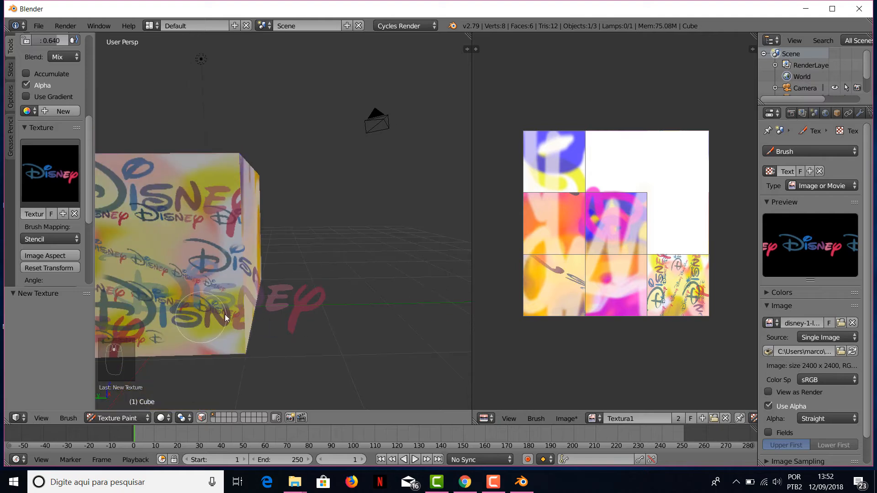
mouse_move(224, 314)
shift+middle_down()
mouse_move(327, 276)
mouse_move(450, 283)
mouse_move(432, 303)
mouse_move(423, 292)
shift+middle_up()
scroll(342, 289, down, 2)
middle_drag(343, 221, 333, 252)
mouse_move(322, 302)
mouse_down()
mouse_move(142, 308)
mouse_move(203, 300)
mouse_up()
mouse_move(223, 267)
mouse_down()
mouse_move(313, 302)
mouse_move(303, 292)
mouse_up()
scroll(302, 291, up, 2)
middle_drag(302, 291, 292, 285)
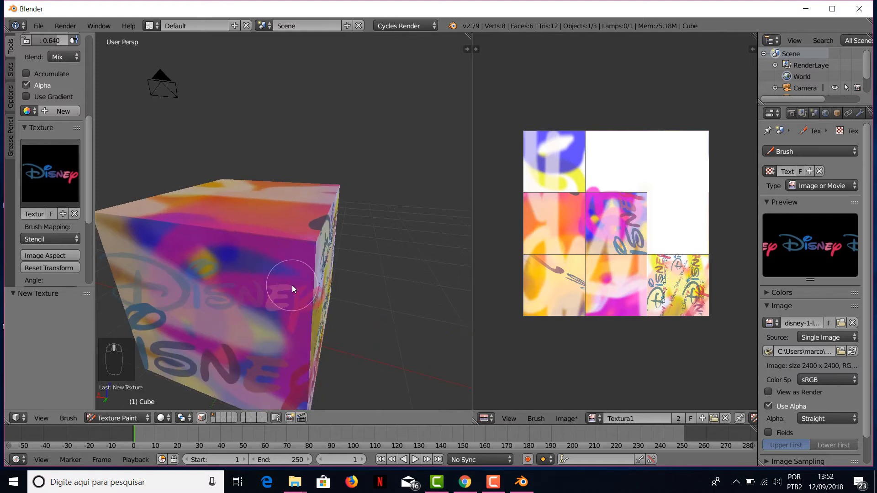
drag(157, 303, 245, 285)
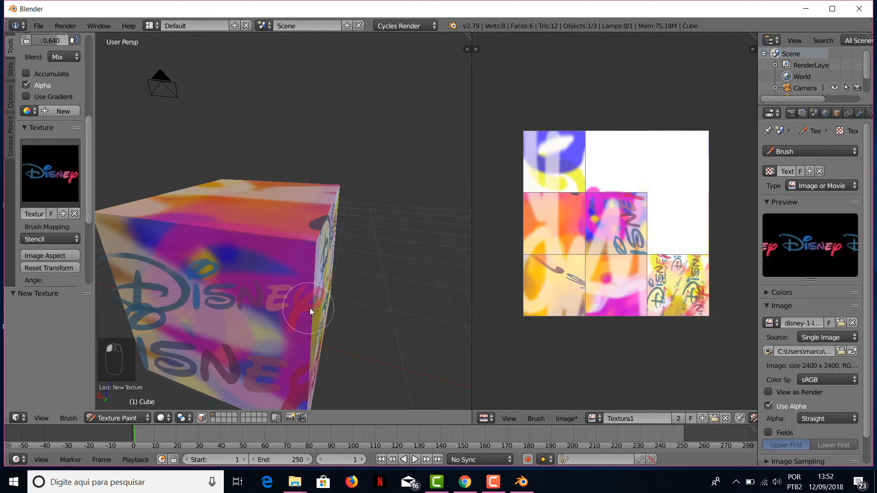
Set the brush mapping to Tiled and paint a row of small Disney logos above the large ones on the magenta face
click(51, 197)
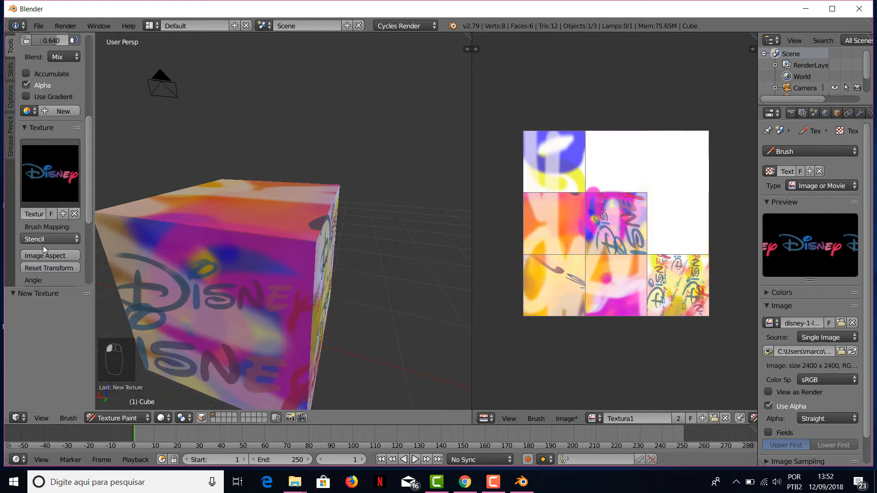
click(43, 240)
click(43, 212)
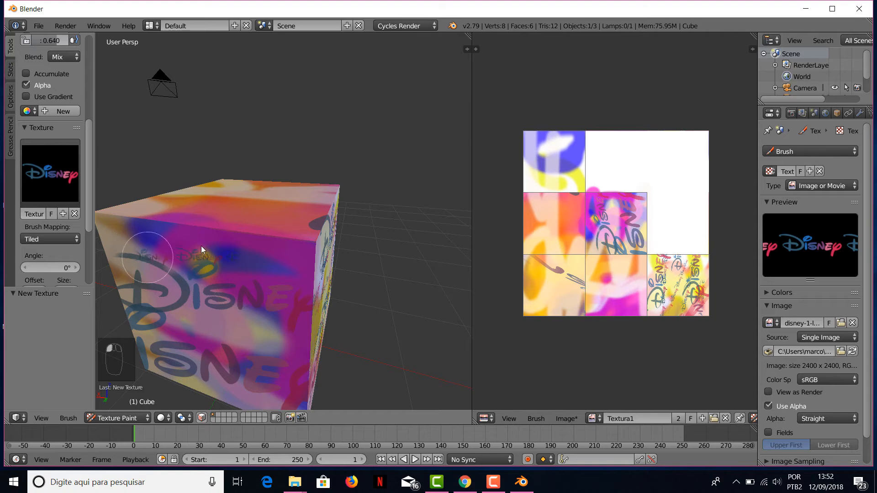
mouse_move(120, 242)
mouse_down()
mouse_move(212, 261)
mouse_move(353, 252)
mouse_move(275, 256)
mouse_up()
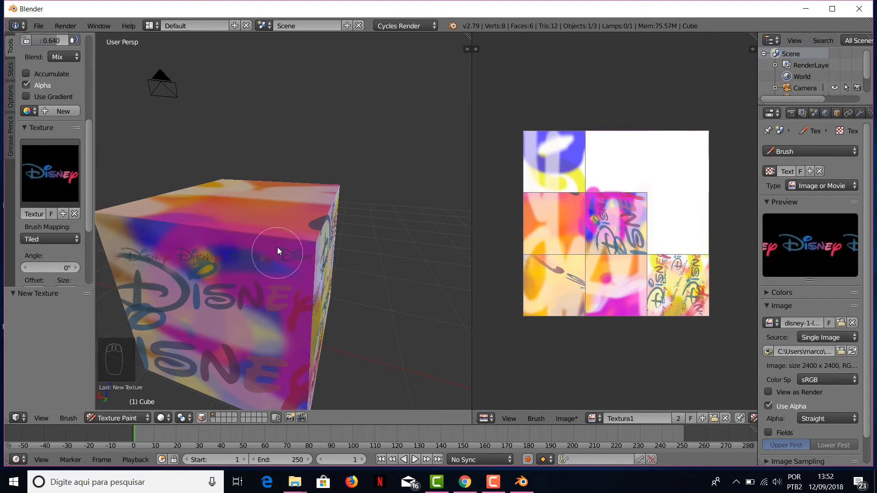
Paint rows of the tiled Disney logo across the cube's orange top face and the adjoining yellow-and-cream side face
middle_drag(296, 255, 201, 240)
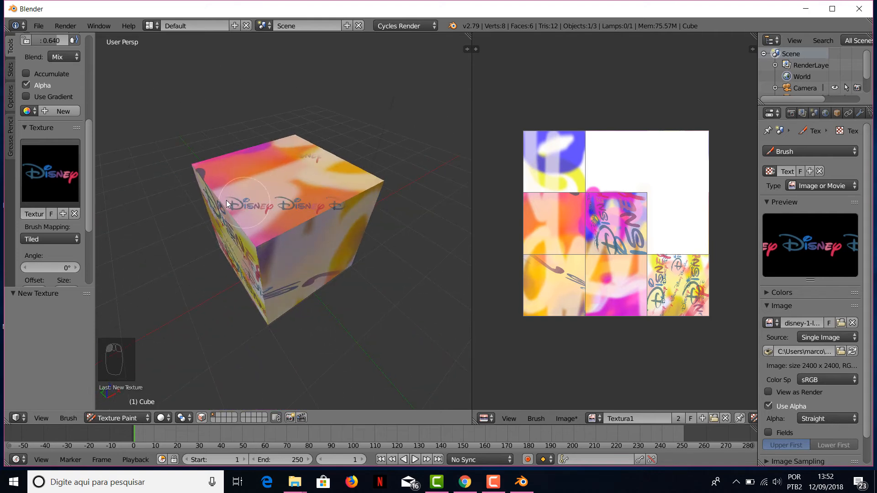
drag(226, 200, 223, 200)
scroll(328, 217, up, 2)
mouse_move(329, 222)
middle_down()
mouse_move(349, 262)
mouse_move(326, 270)
middle_up()
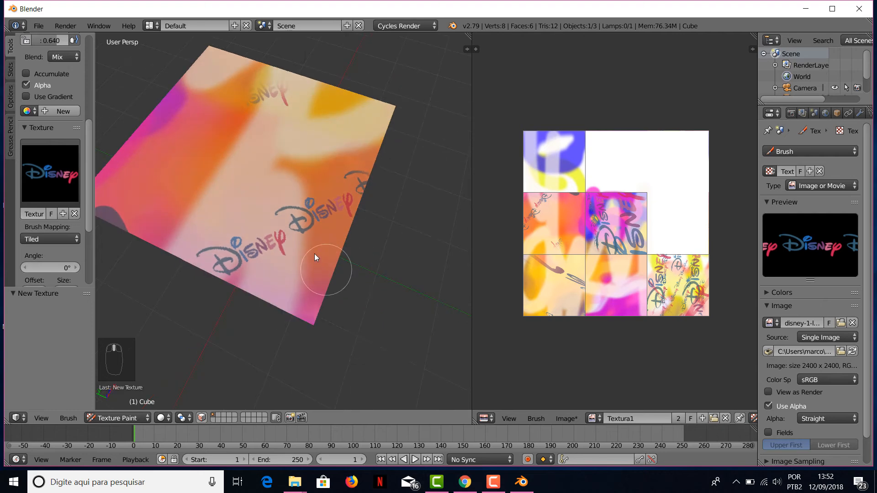
mouse_move(268, 163)
mouse_down()
mouse_move(246, 153)
mouse_move(226, 163)
mouse_move(160, 153)
mouse_up()
mouse_move(351, 158)
middle_down()
mouse_move(292, 184)
mouse_move(239, 132)
mouse_move(326, 264)
middle_up()
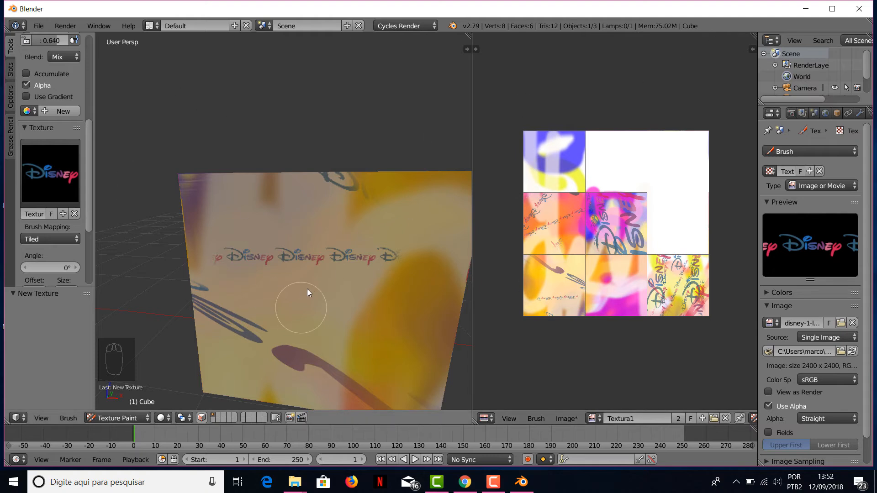
middle_drag(386, 254, 352, 234)
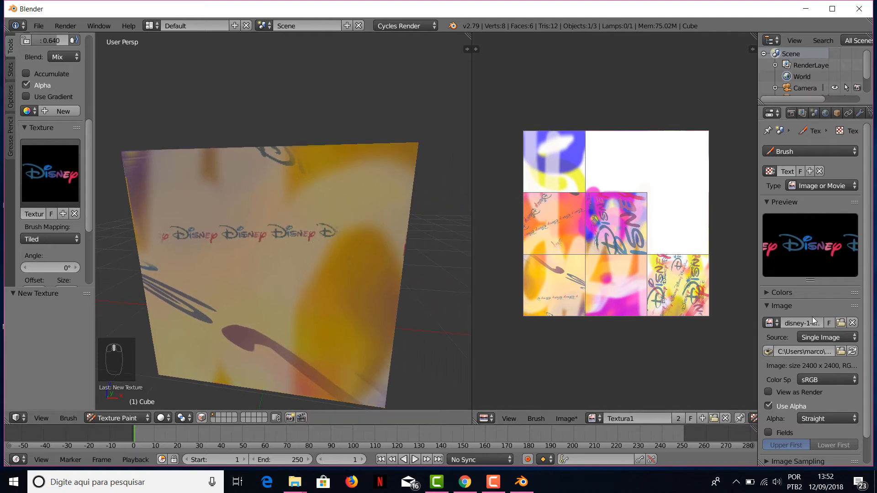
Unlink the current transparent Disney logo image from the brush texture
click(773, 321)
click(773, 321)
click(840, 323)
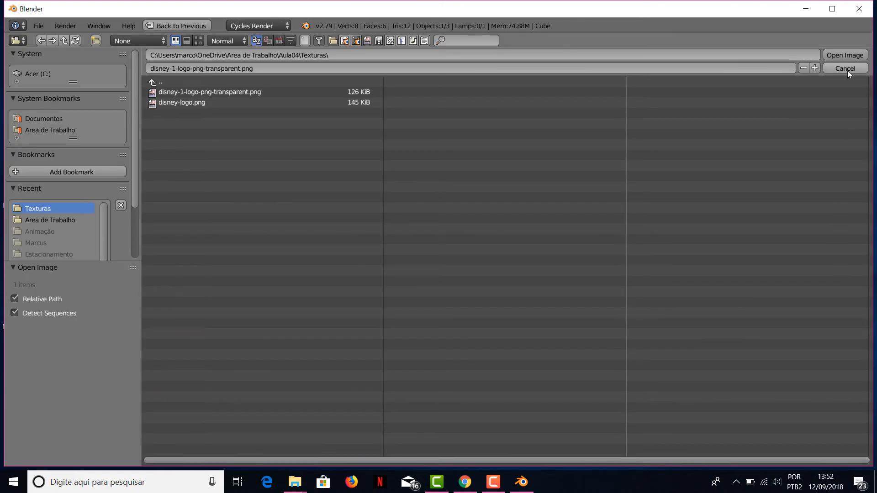
click(846, 69)
click(852, 323)
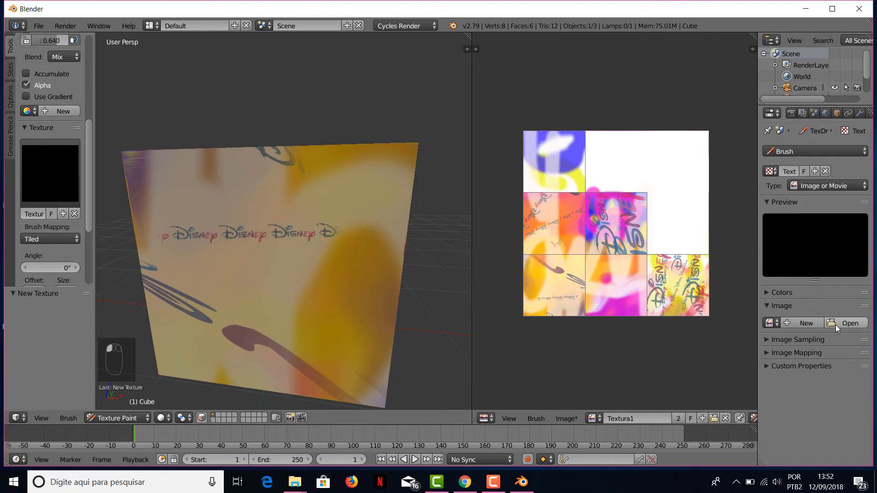
Load disney-logo.png from the desktop's Aula04\Texturas folder as the brush texture's image
click(834, 325)
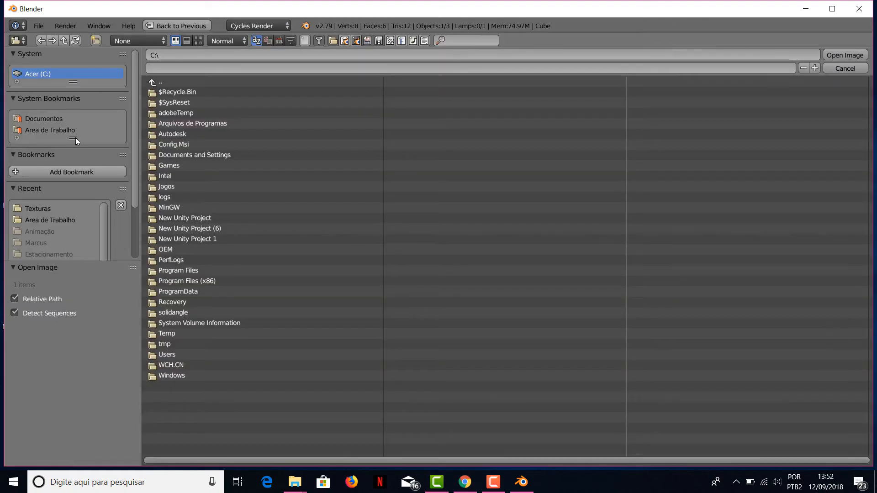
click(54, 131)
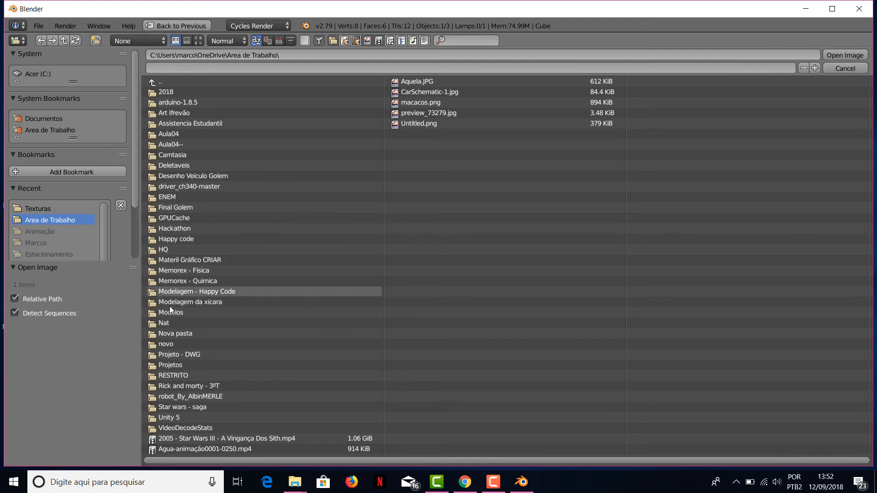
click(191, 134)
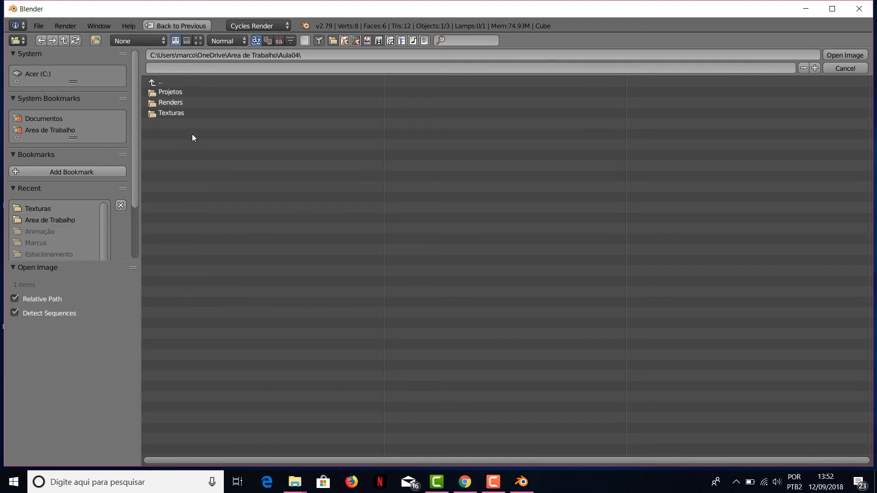
click(180, 113)
click(200, 41)
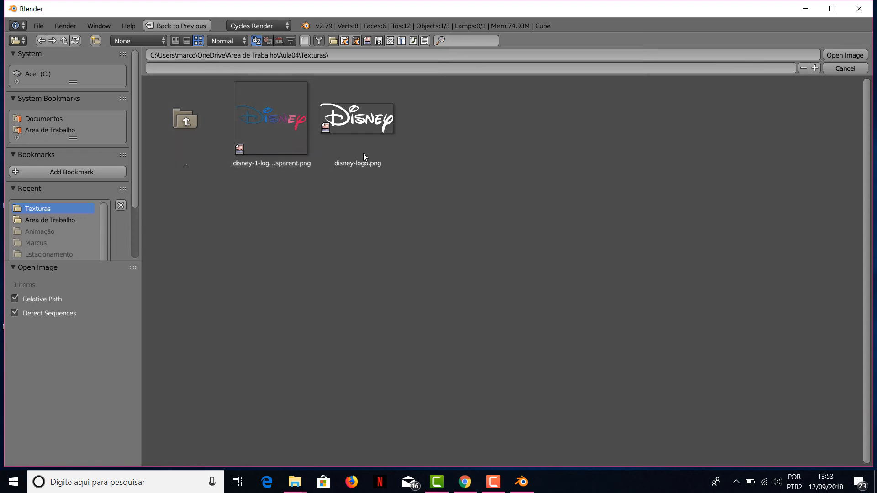
click(357, 120)
click(842, 54)
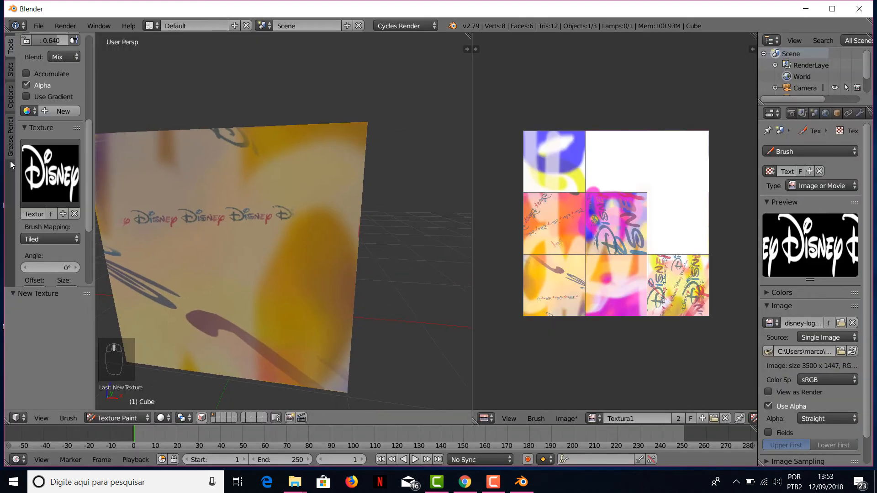
Choose a near-white brush colour and paint tiled Disney logos across the cube's yellow-and-cream side face
scroll(48, 168, up, 10)
drag(47, 166, 45, 161)
scroll(215, 208, down, 4)
mouse_move(218, 211)
mouse_down()
mouse_move(210, 277)
mouse_move(240, 192)
mouse_move(280, 202)
mouse_move(271, 219)
mouse_move(310, 221)
mouse_move(311, 286)
mouse_up()
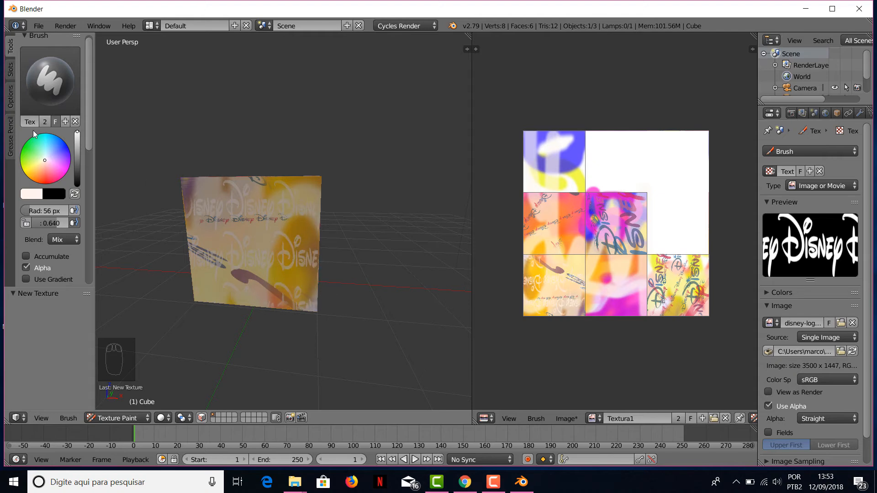
Remove the Disney logo texture from the paint brush
click(44, 93)
scroll(53, 161, down, 6)
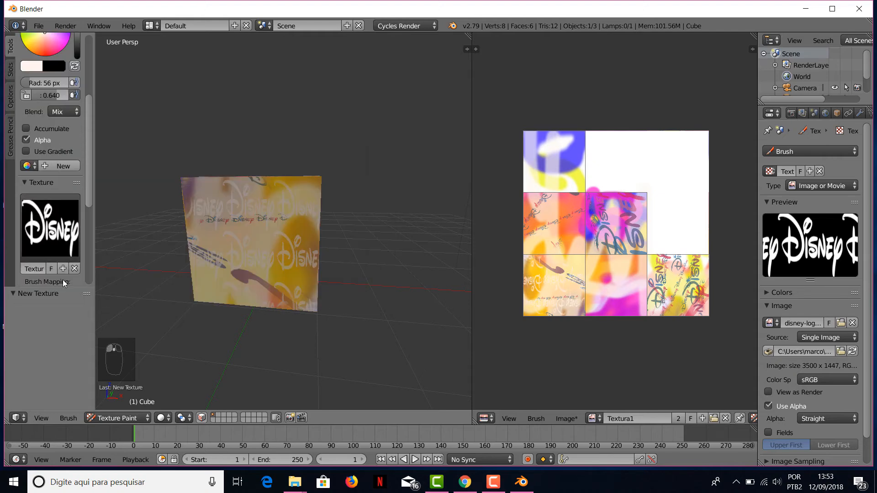
click(75, 268)
Set the brush strength to 1.000 and cover the cube's orange-and-magenta side face completely with the near-white colour
middle_drag(196, 228, 150, 158)
scroll(76, 122, up, 6)
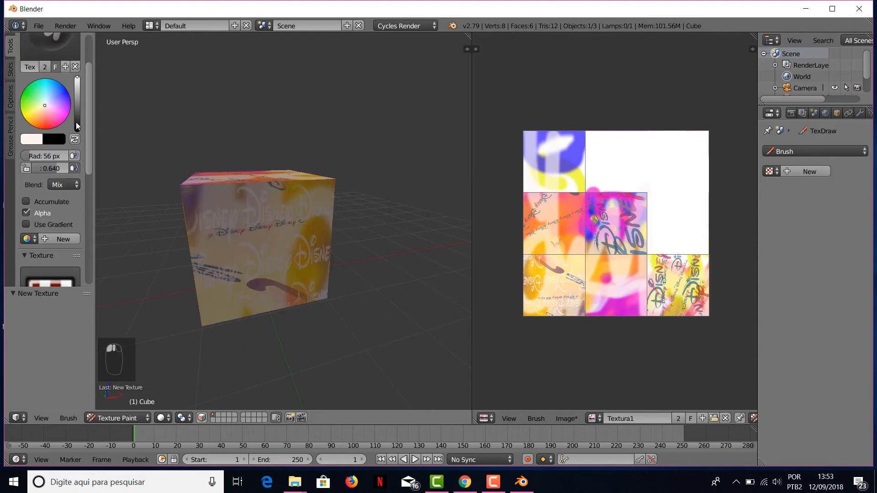
middle_drag(114, 182, 246, 311)
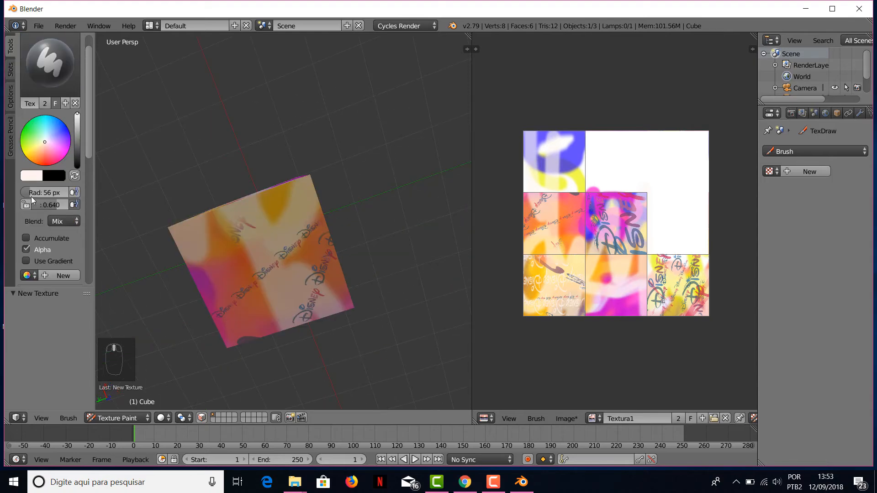
drag(54, 205, 69, 205)
mouse_move(190, 350)
middle_down()
mouse_move(293, 268)
mouse_move(358, 237)
mouse_move(420, 238)
mouse_move(196, 182)
middle_up()
mouse_move(196, 182)
mouse_down()
mouse_move(249, 274)
mouse_move(264, 173)
mouse_move(258, 254)
mouse_move(278, 197)
mouse_move(292, 293)
mouse_move(323, 205)
mouse_move(340, 286)
mouse_move(364, 177)
mouse_move(370, 247)
mouse_move(252, 300)
mouse_move(410, 313)
mouse_up()
Reassign the white Disney logo texture to the brush and paint a red row of tiled logos across the blank face's upper part
scroll(48, 203, down, 5)
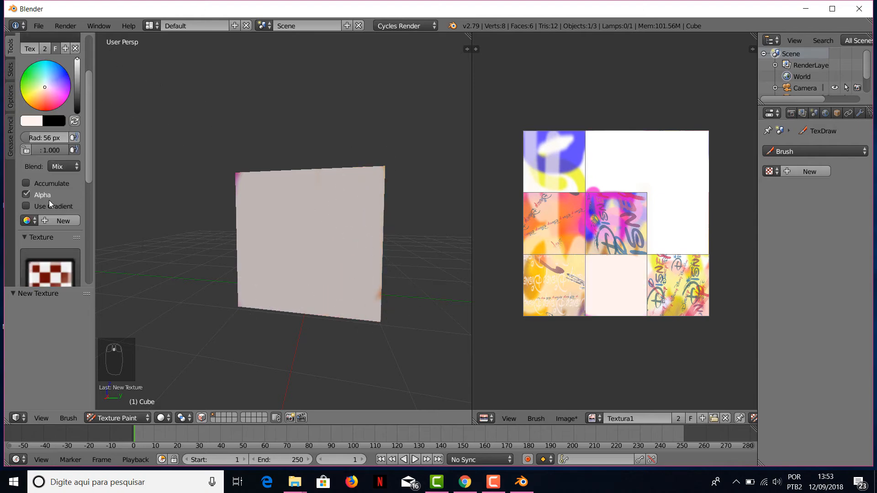
scroll(50, 208, down, 3)
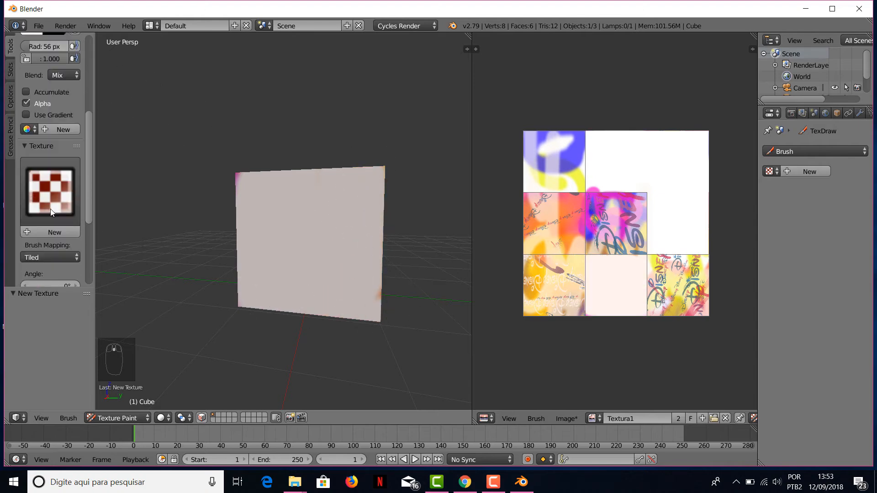
click(61, 181)
click(92, 253)
scroll(64, 106, up, 6)
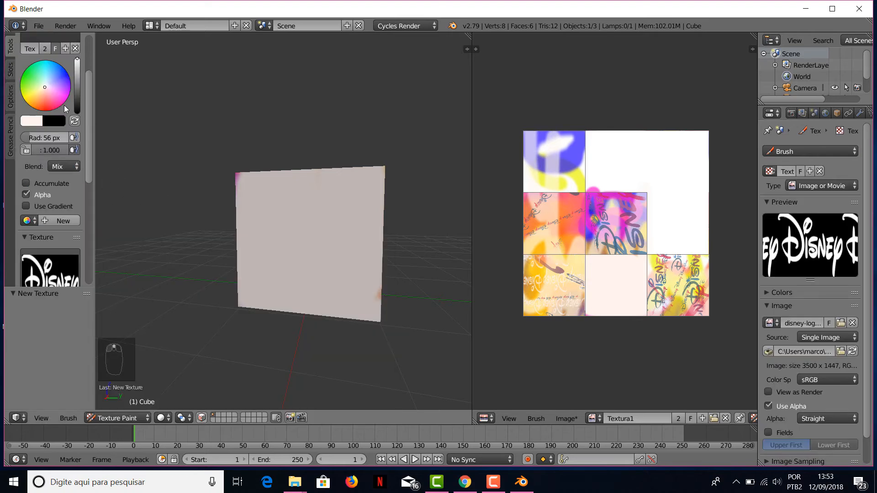
click(53, 128)
mouse_move(289, 195)
mouse_down()
mouse_move(274, 204)
mouse_move(339, 202)
mouse_up()
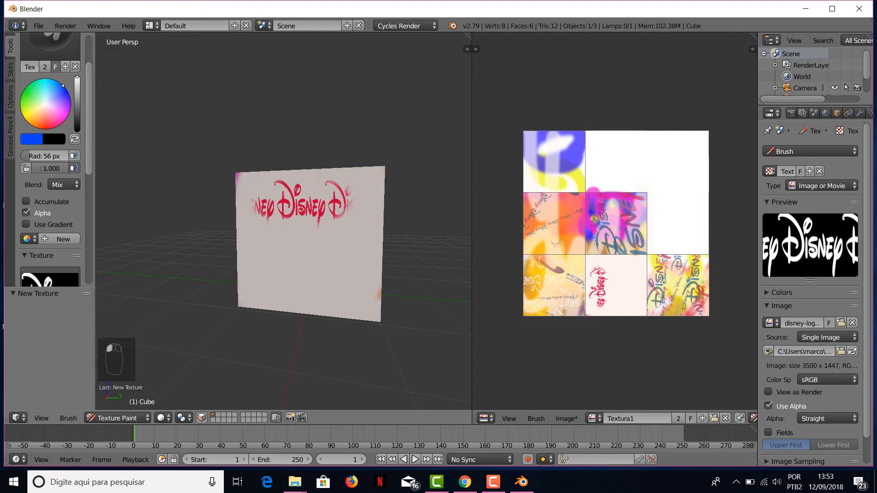
Paint a blue row of Disney logos across the face's middle and orange rows along its lower and upper edges
drag(63, 86, 65, 87)
mouse_move(341, 252)
mouse_down()
mouse_move(266, 241)
mouse_move(242, 249)
mouse_up()
click(28, 123)
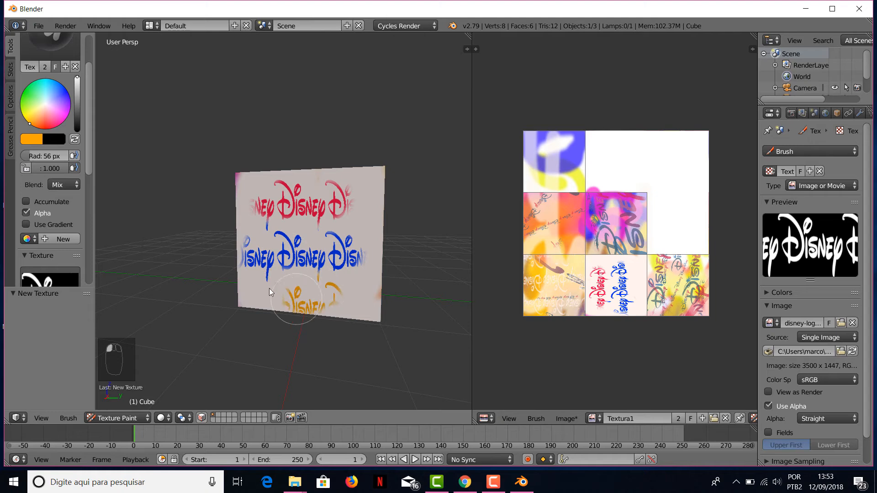
mouse_move(338, 293)
mouse_down()
mouse_move(311, 314)
mouse_move(294, 299)
mouse_move(225, 292)
mouse_up()
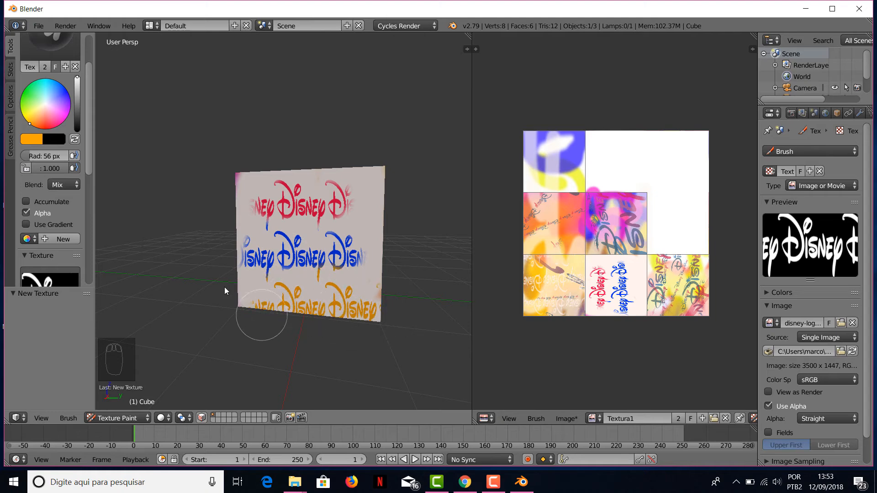
mouse_move(258, 175)
mouse_down()
mouse_move(238, 196)
mouse_move(321, 165)
mouse_move(372, 164)
mouse_up()
Render the current frame to check how the painted cube looks
mouse_move(372, 256)
middle_down()
mouse_move(294, 248)
mouse_move(405, 286)
mouse_move(250, 300)
mouse_move(334, 297)
mouse_move(338, 306)
mouse_move(303, 294)
mouse_move(167, 333)
mouse_move(413, 276)
mouse_move(397, 319)
mouse_move(471, 349)
middle_up()
scroll(48, 149, up, 4)
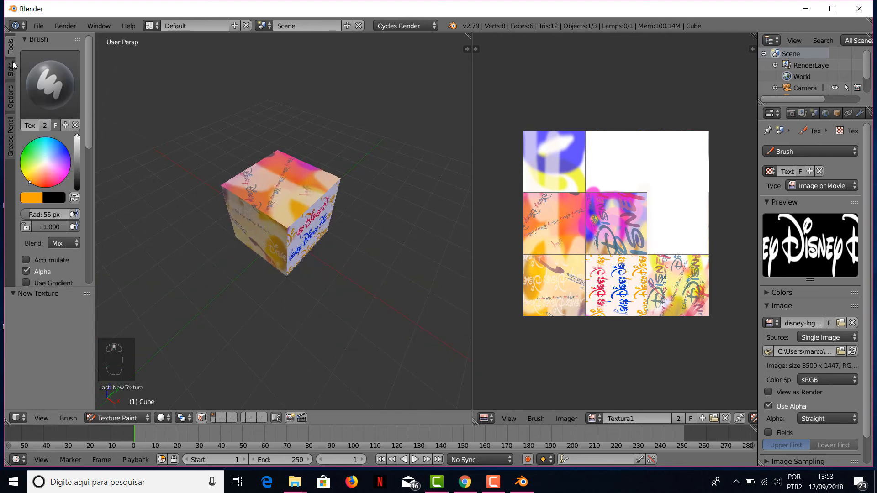
middle_drag(339, 274, 420, 269)
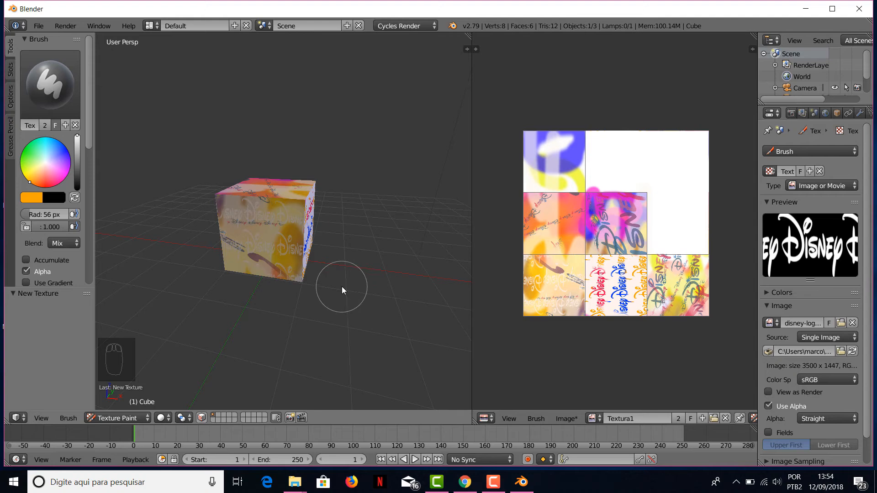
key(F12)
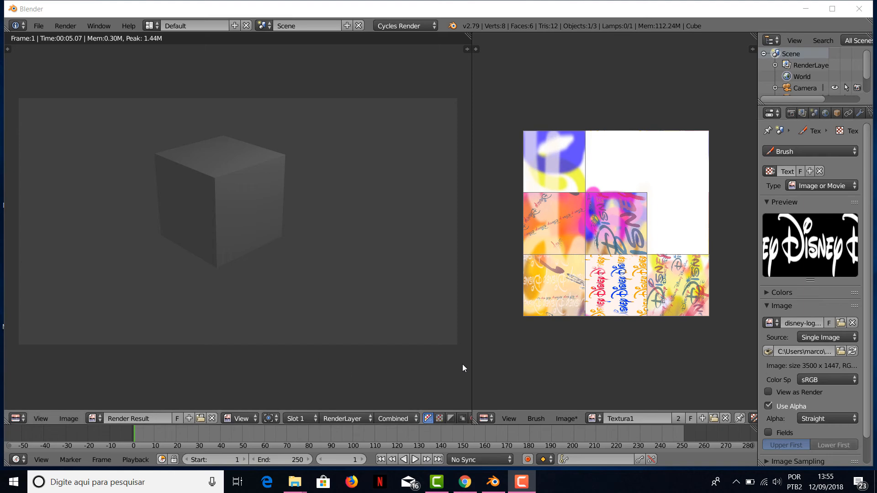
Save the painted image as Textura1.png in the desktop's Aula04\Texturas folder
scroll(633, 303, up, 1)
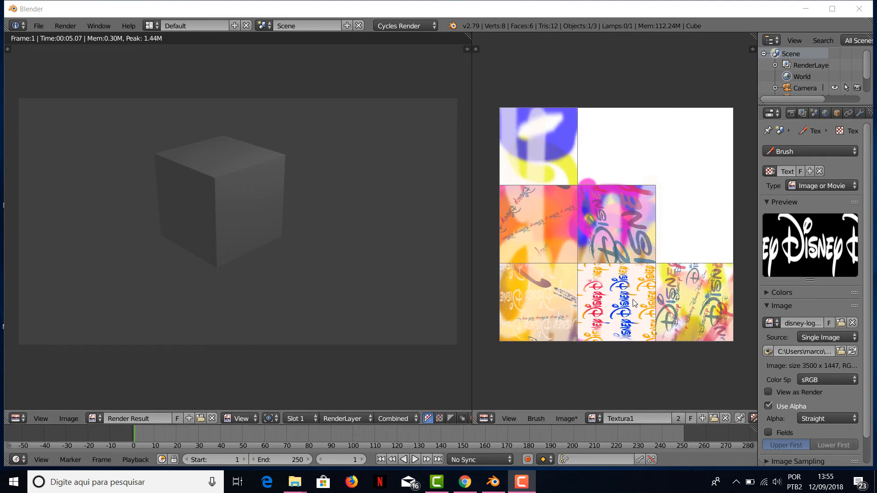
scroll(633, 301, up, 1)
middle_drag(629, 300, 687, 273)
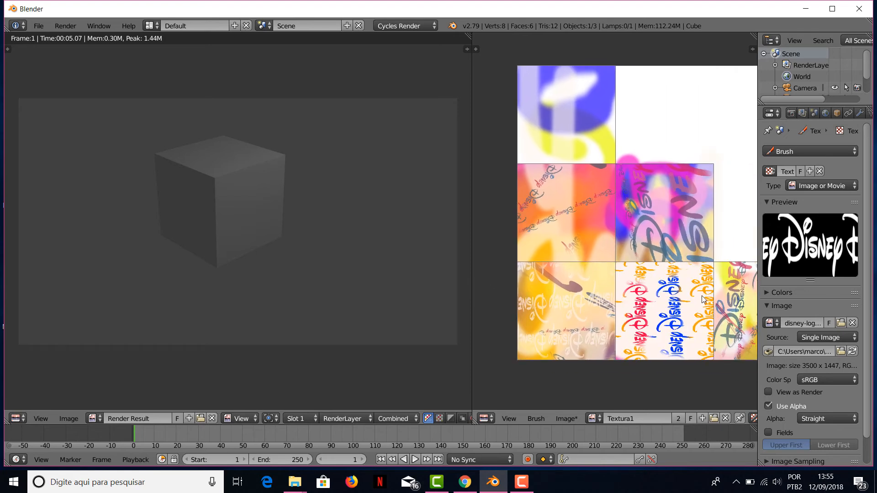
scroll(628, 273, down, 1)
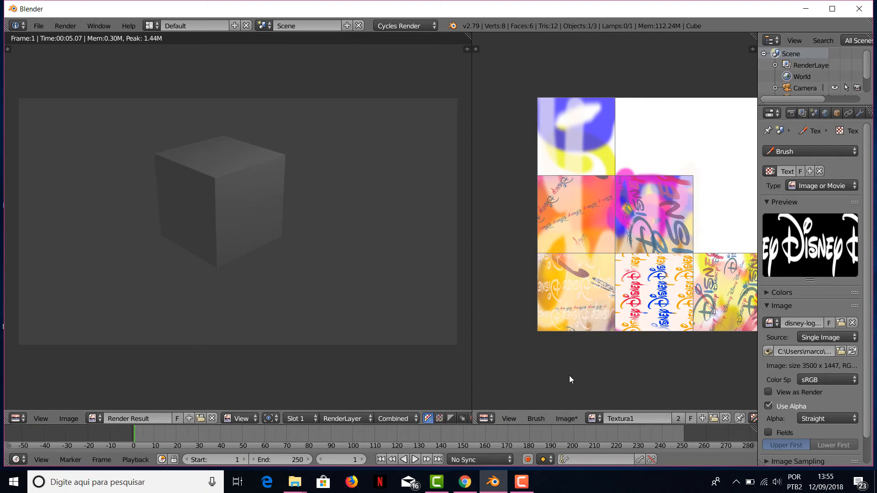
click(566, 418)
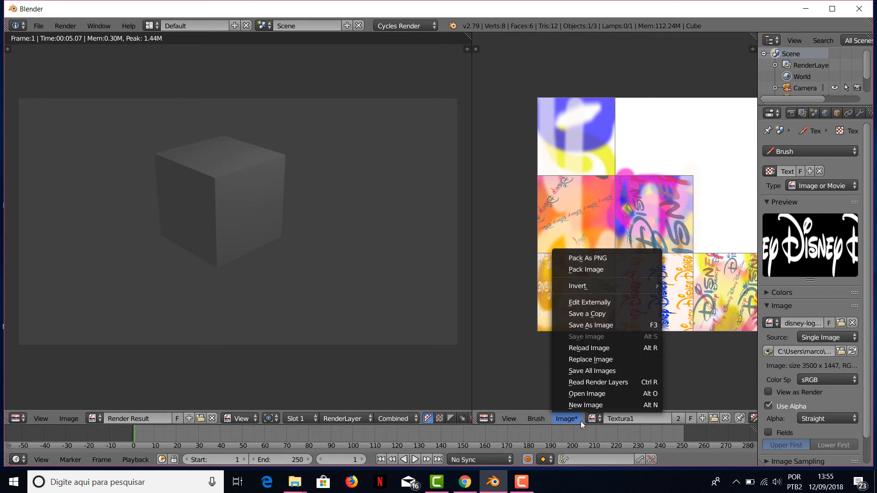
click(570, 421)
click(569, 420)
click(620, 327)
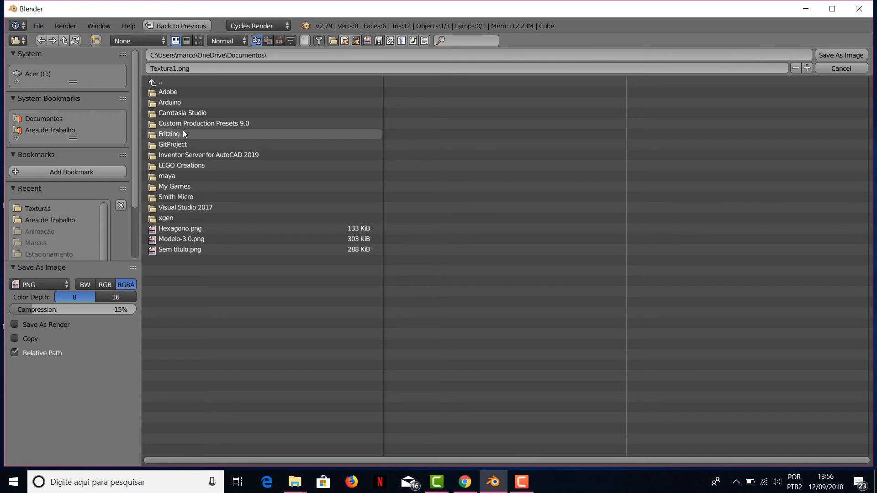
click(65, 219)
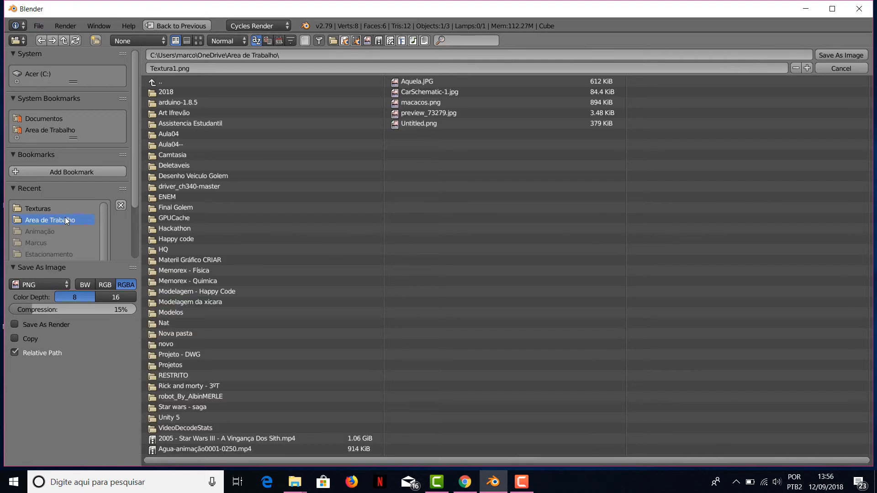
click(187, 134)
click(180, 111)
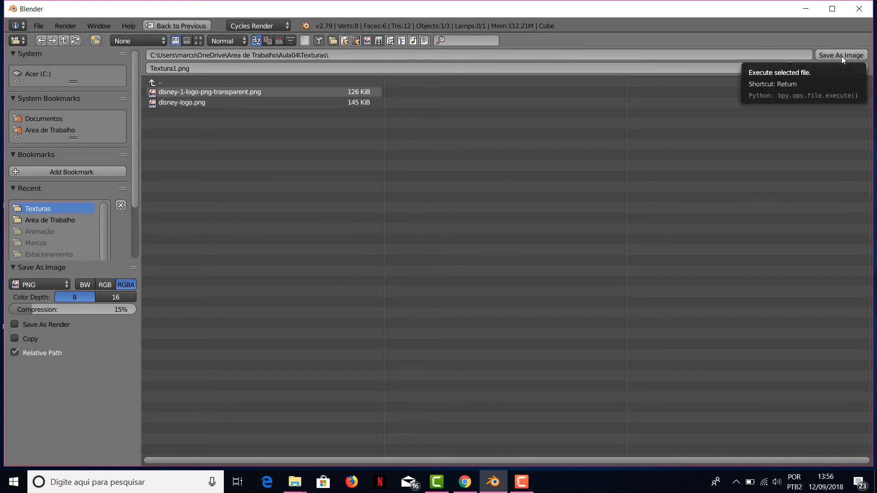
click(828, 55)
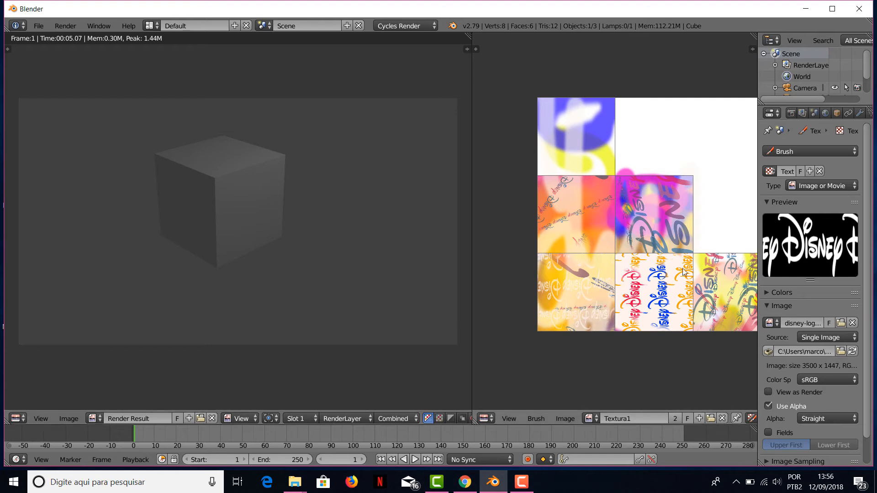
Return the render result area to the 3D View and change the UV/Image Editor area to the Node Editor
middle_drag(648, 262, 604, 257)
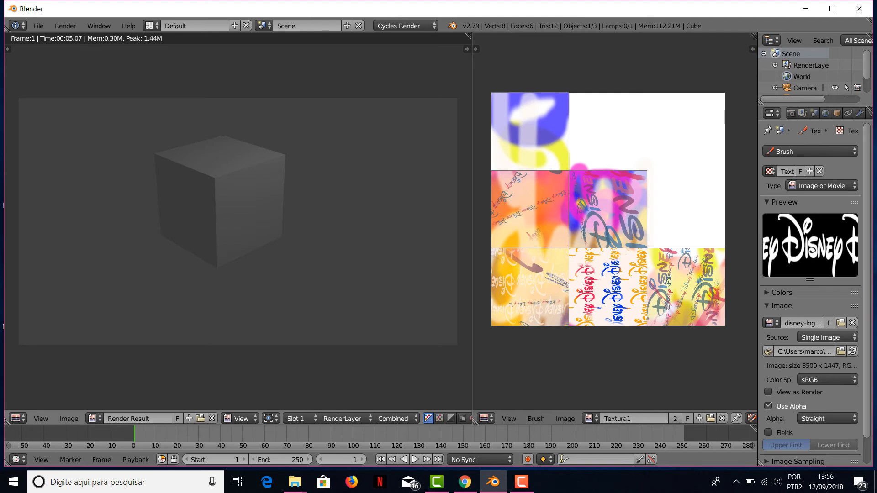
click(26, 421)
click(27, 406)
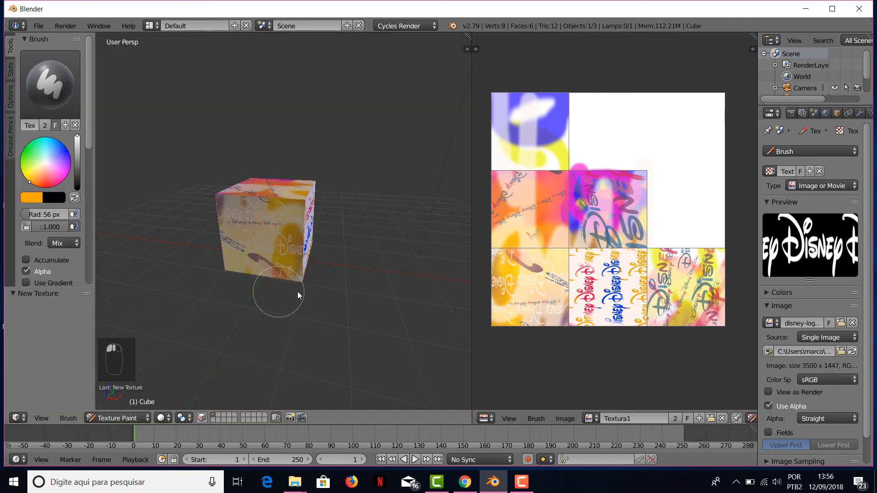
middle_drag(297, 291, 322, 300)
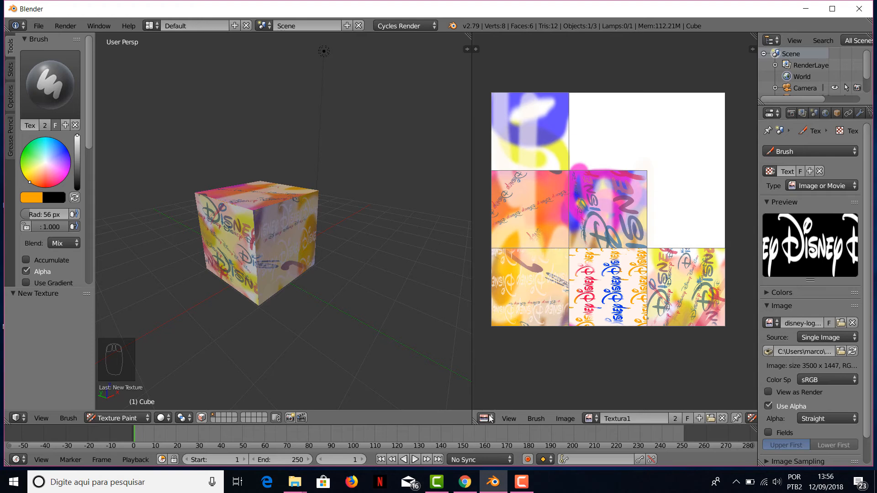
click(490, 418)
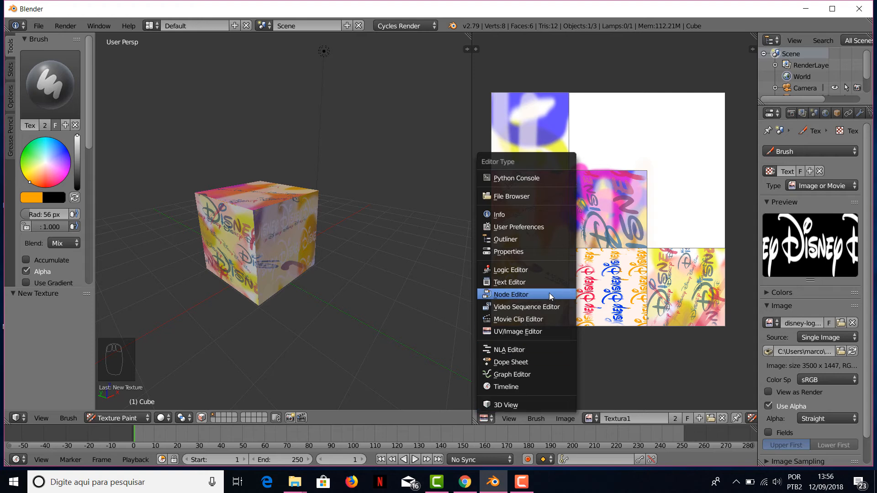
click(523, 298)
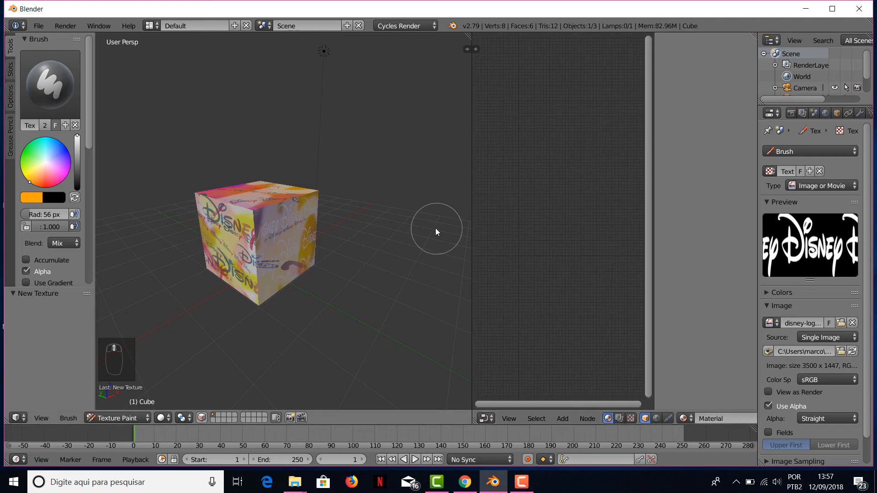
Switch from Texture Paint to Object Mode, select the cube and show its material settings
click(117, 419)
click(122, 404)
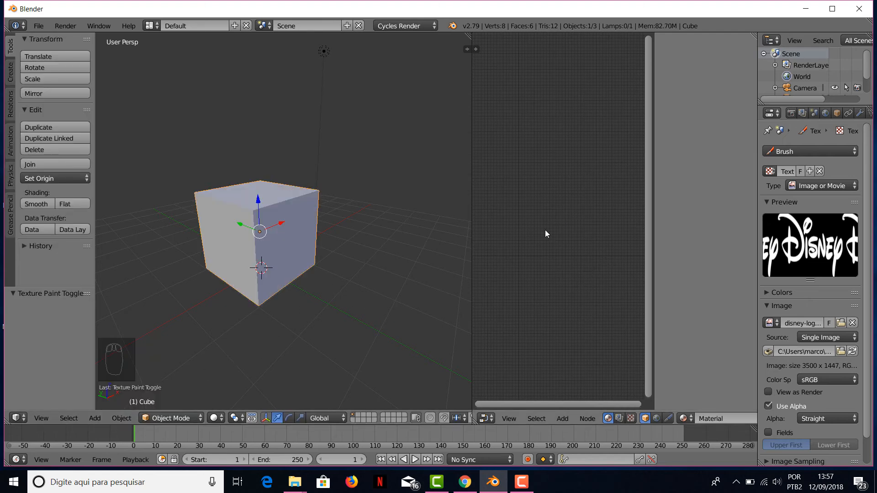
right_click(271, 235)
scroll(848, 116, down, 2)
click(855, 115)
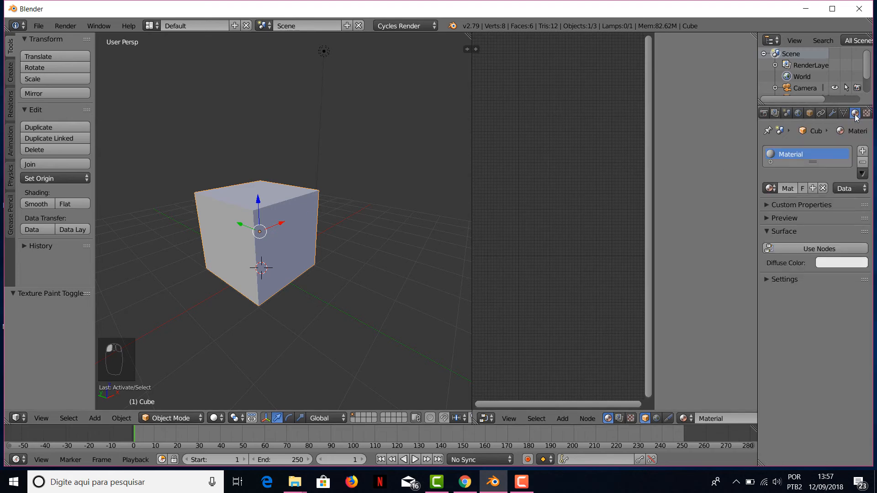
Enable nodes for the cube's material and widen the node editor area to show its shader nodes
click(819, 249)
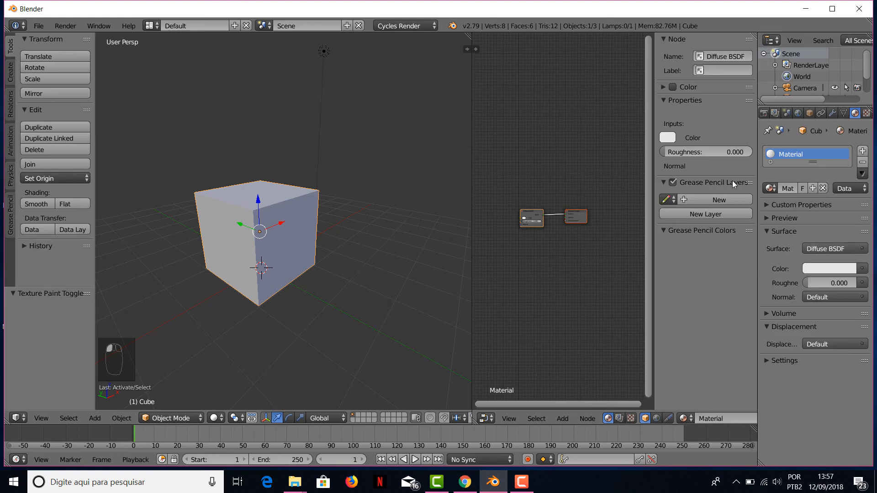
scroll(554, 241, up, 2)
scroll(554, 239, up, 2)
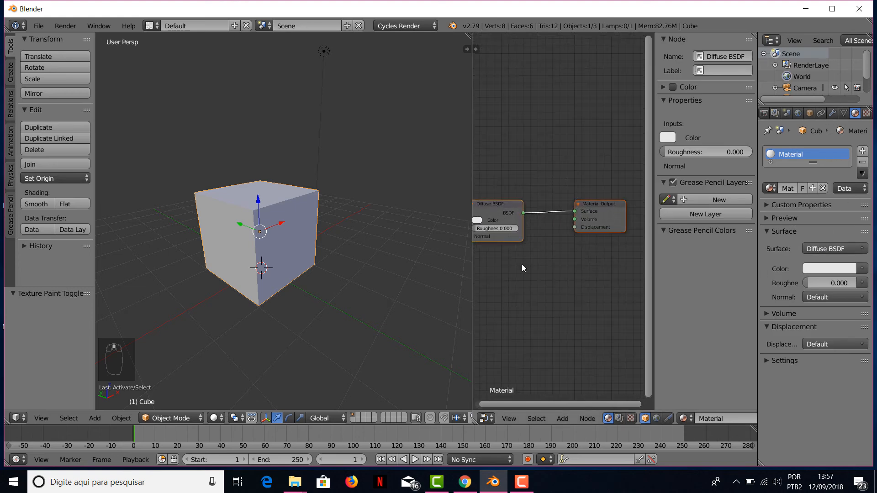
click(471, 287)
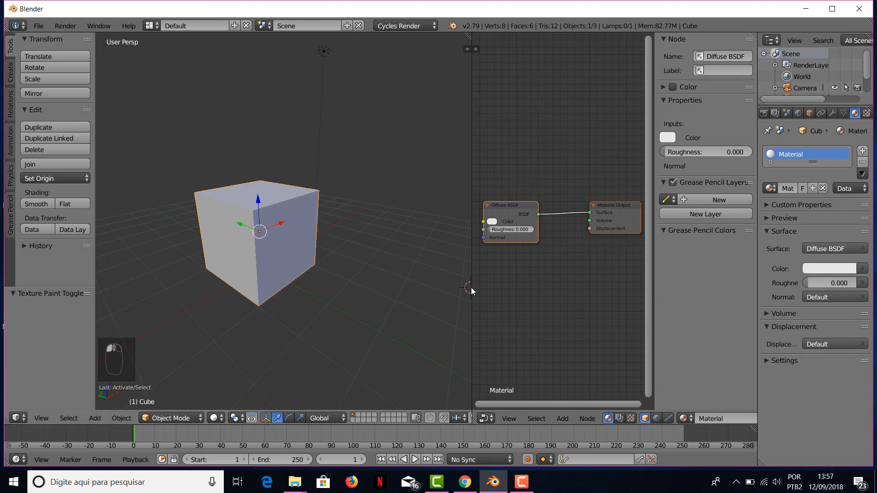
drag(462, 287, 407, 288)
scroll(492, 250, up, 3)
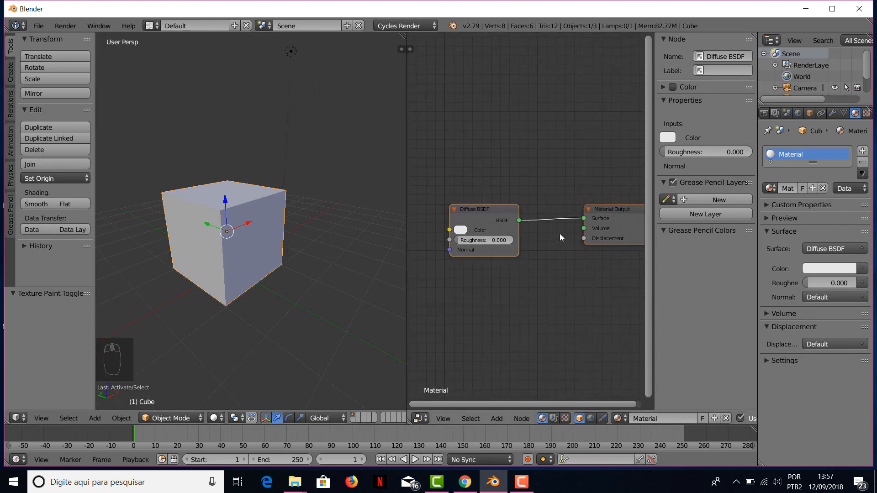
click(487, 239)
click(506, 287)
middle_drag(604, 242, 573, 254)
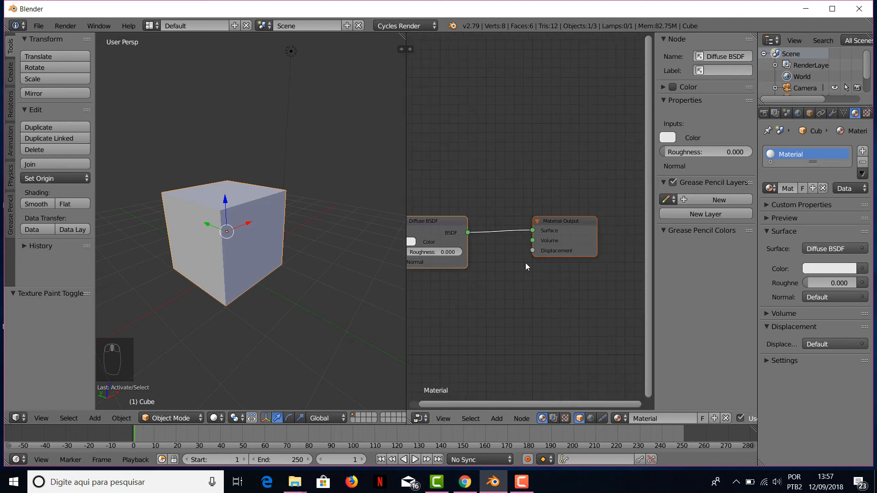
middle_drag(526, 267, 563, 259)
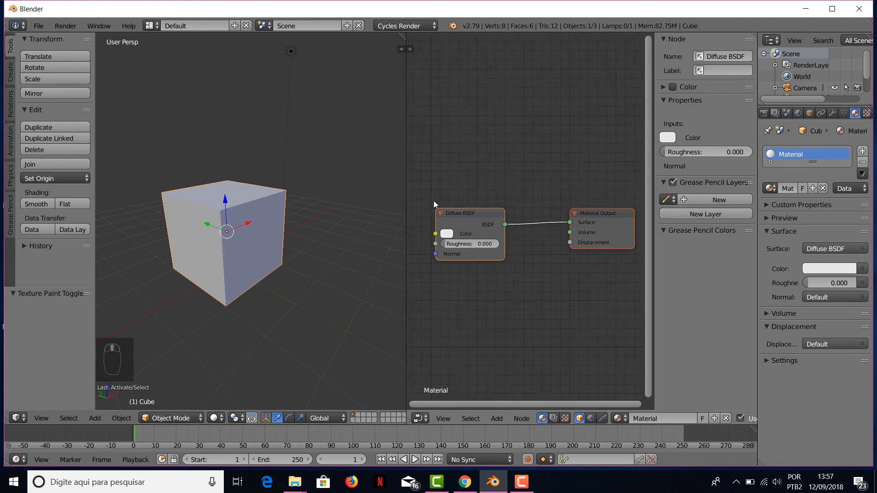
middle_drag(460, 277, 498, 277)
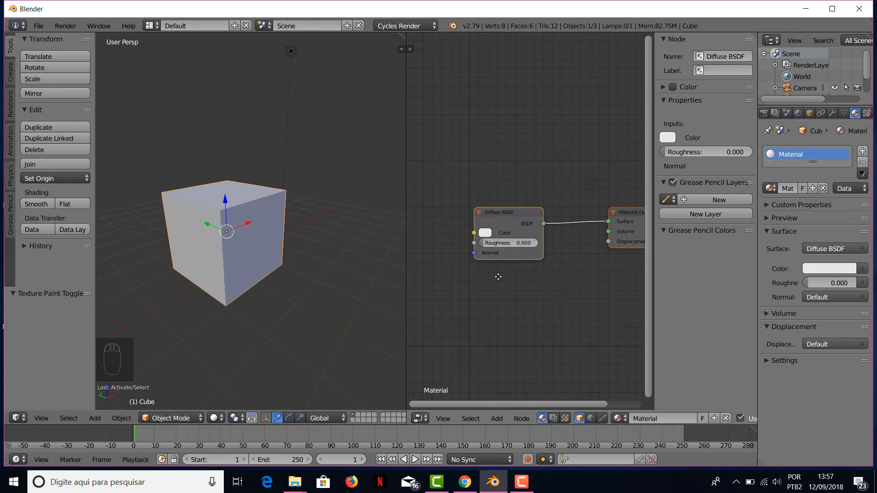
middle_drag(486, 288, 505, 289)
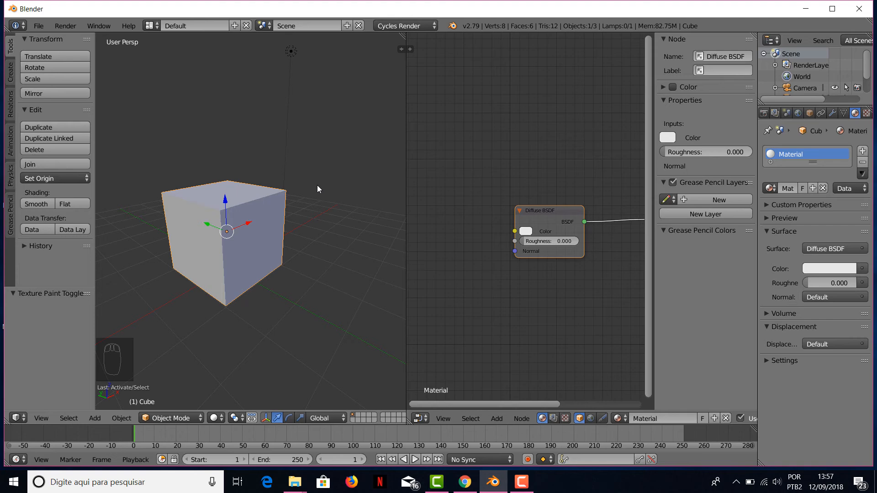
Add a second cube mesh to the scene and move it up about 2.5 units along Z
middle_drag(311, 209, 295, 237)
scroll(294, 238, down, 2)
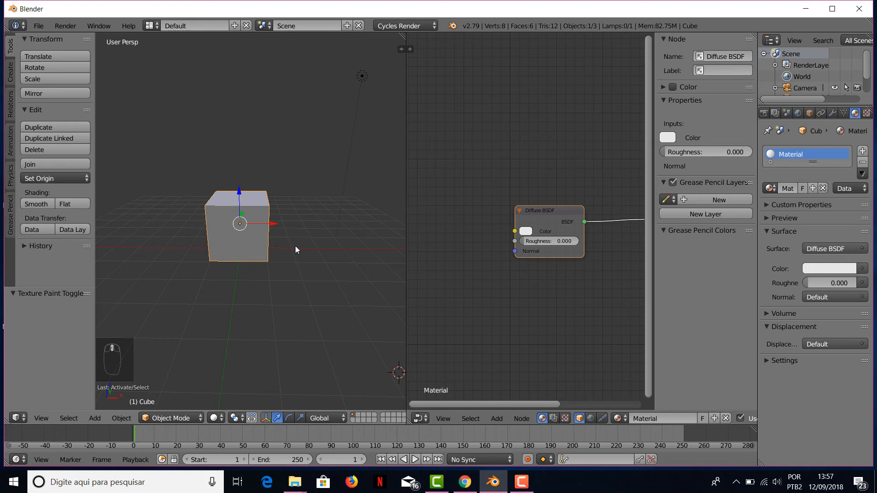
key(shift+a)
mouse_move(298, 249)
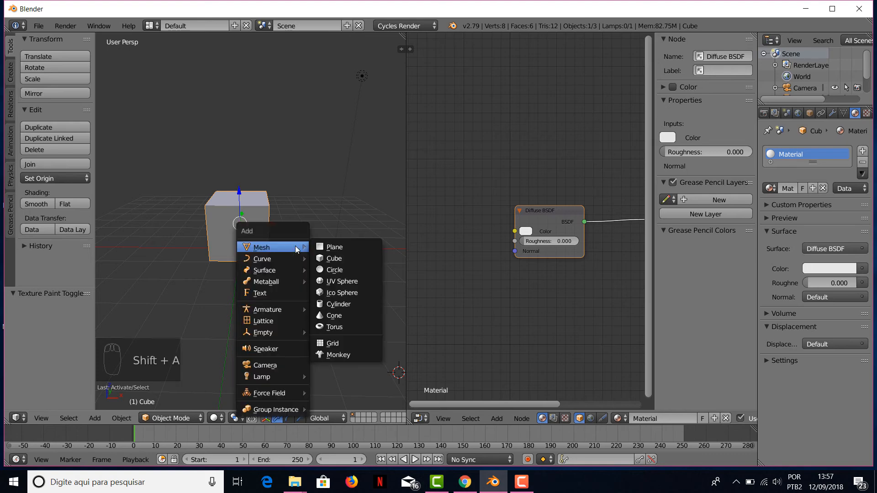
click(338, 259)
middle_drag(313, 245, 354, 297)
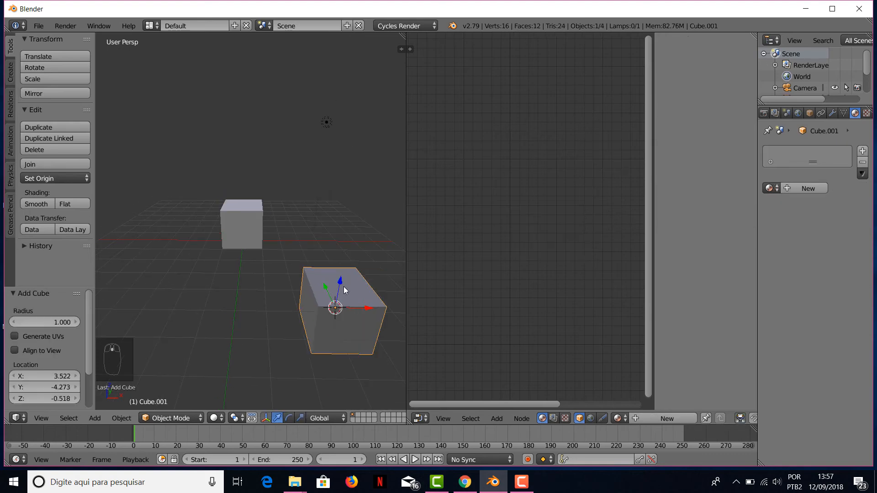
drag(343, 291, 350, 227)
Delete the second cube and reselect the original cube
key(Delete)
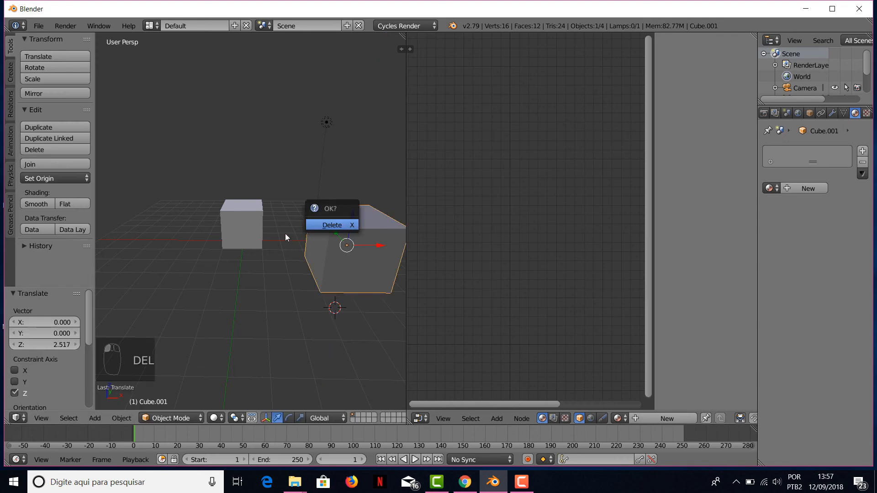
click(325, 224)
click(251, 229)
Add an Image Texture node to the cube's material and place it to the left of the Diffuse BSDF node
scroll(558, 268, up, 1)
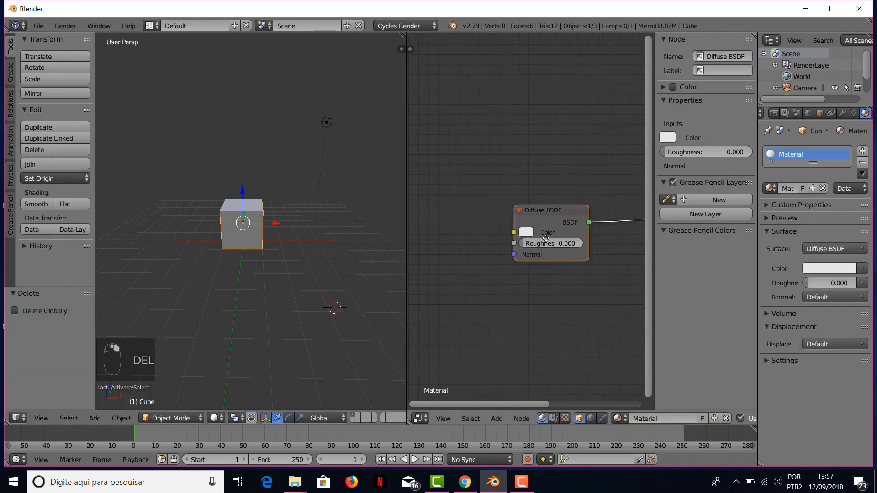
mouse_move(559, 269)
middle_down()
mouse_move(475, 278)
mouse_move(547, 263)
middle_up()
scroll(498, 274, down, 3)
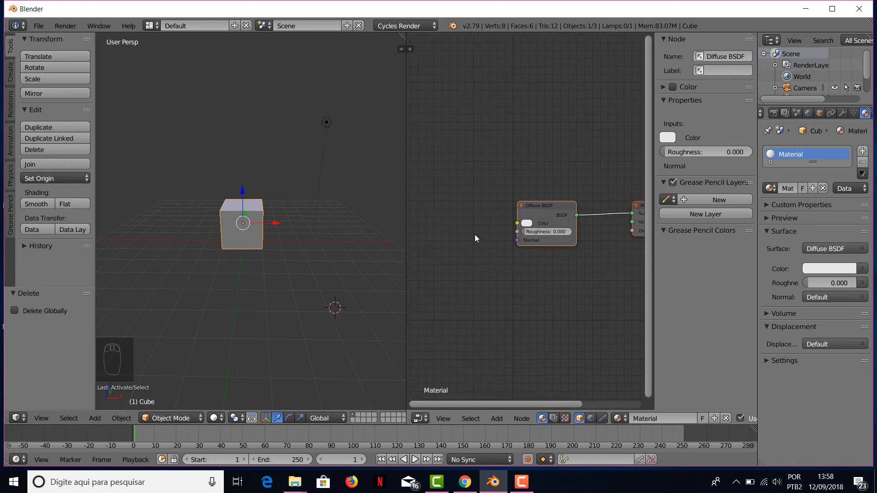
key(shift+a)
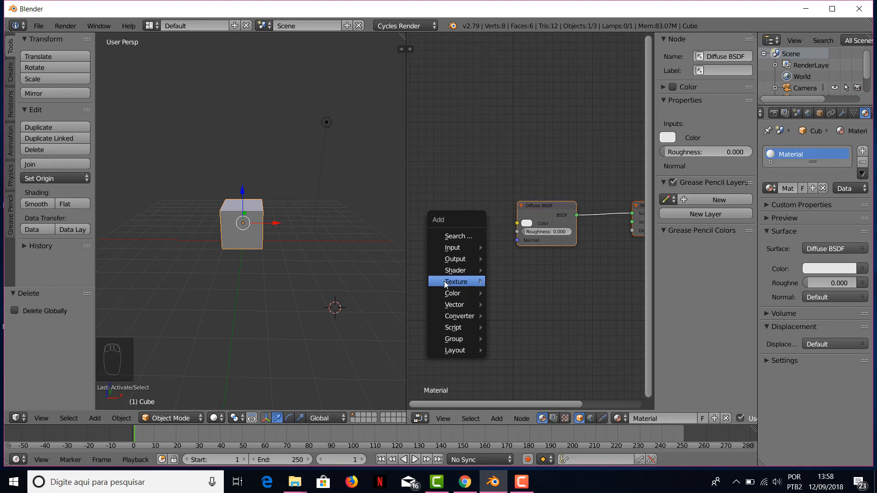
mouse_move(465, 283)
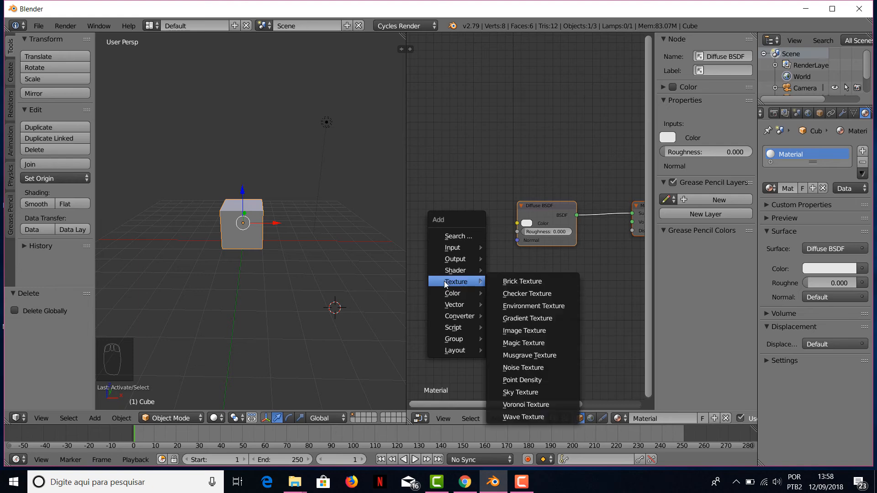
click(533, 332)
click(424, 184)
mouse_move(480, 272)
middle_down()
mouse_move(531, 277)
mouse_move(552, 266)
mouse_move(473, 260)
mouse_move(497, 274)
middle_up()
scroll(559, 272, up, 6)
scroll(500, 262, down, 7)
middle_drag(481, 314, 510, 314)
Set the 3D viewport shading to Texture and assign the Textura1 image to the Image Texture node
click(217, 417)
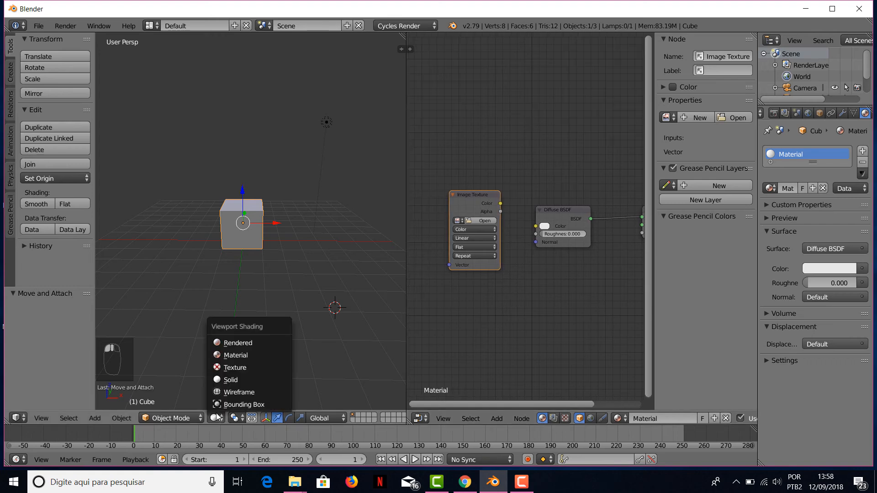
click(249, 367)
scroll(515, 258, up, 2)
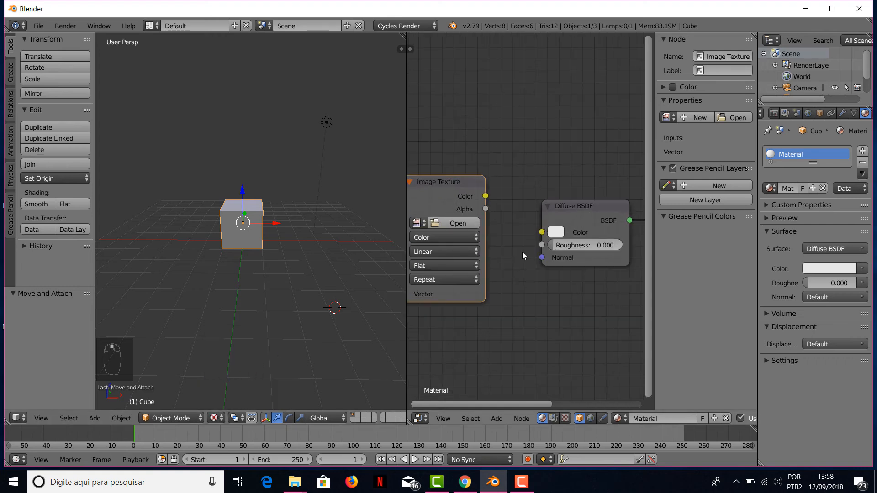
scroll(522, 252, up, 1)
middle_drag(495, 258, 550, 259)
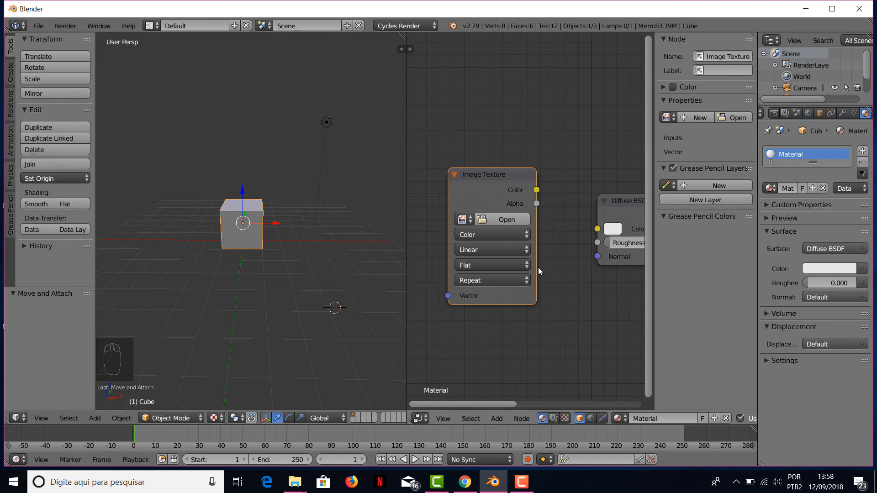
click(462, 219)
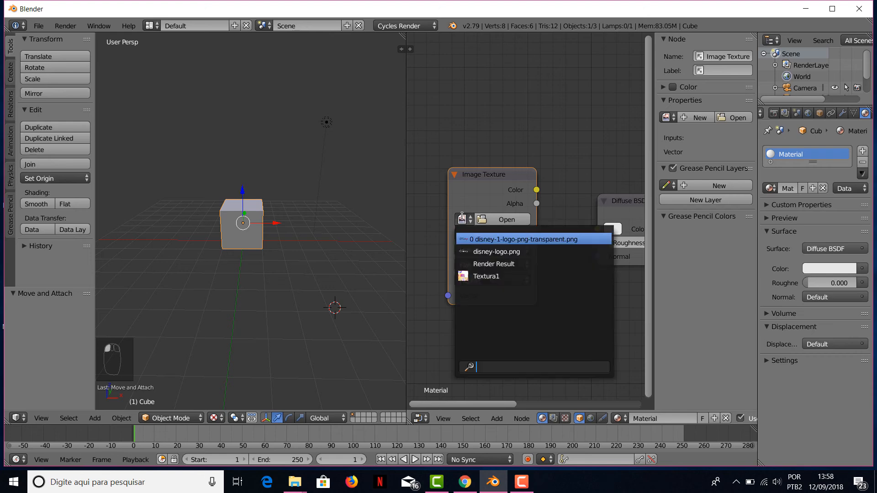
click(492, 279)
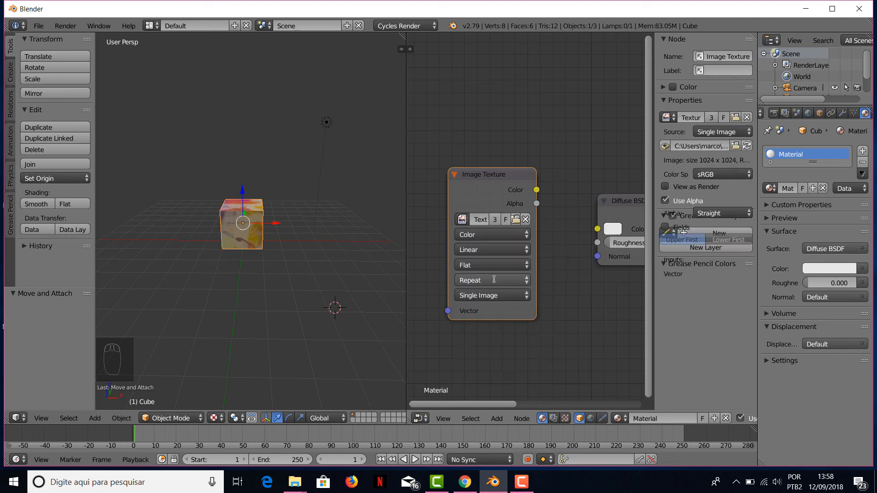
scroll(276, 259, up, 3)
middle_drag(275, 258, 413, 227)
Link the Image Texture node's Color output to the Color input of the Diffuse BSDF node
middle_drag(555, 267, 501, 271)
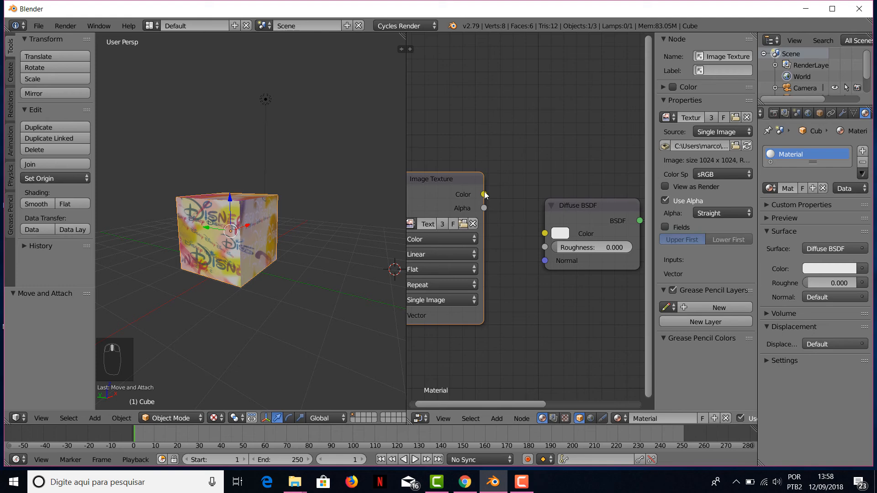
drag(484, 195, 546, 234)
ctrl+middle_drag(552, 234, 580, 258)
drag(450, 200, 504, 225)
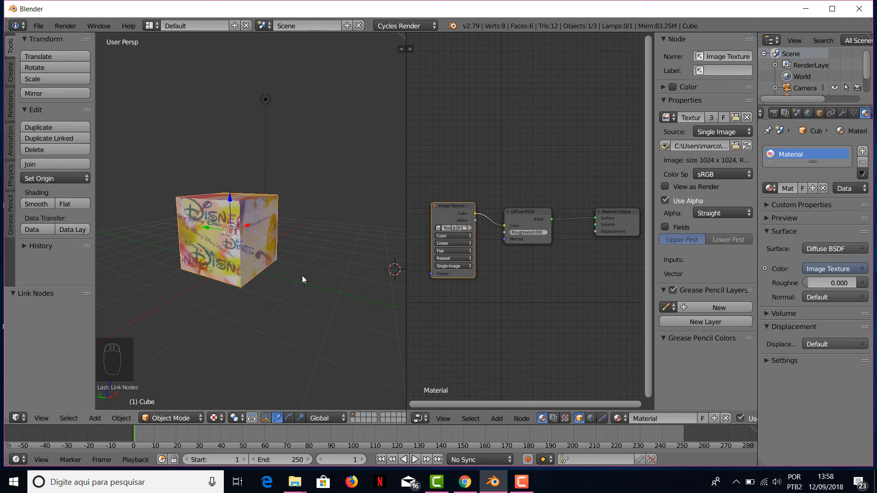
Render the current frame and examine the painted texture on the cube's faces
key(F12)
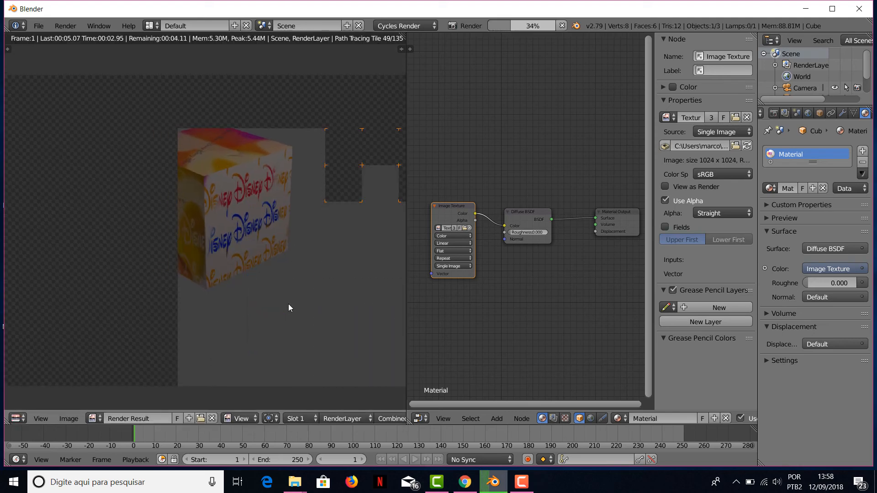
scroll(284, 305, down, 2)
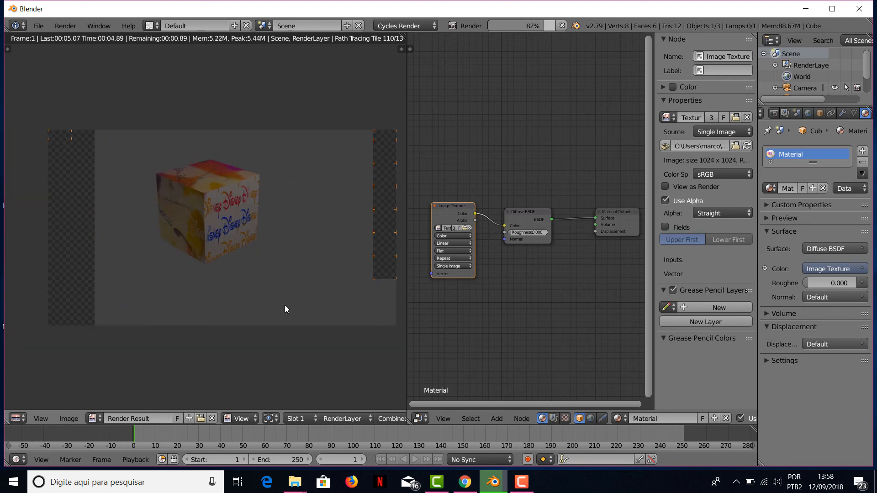
scroll(254, 247, up, 6)
scroll(254, 248, down, 4)
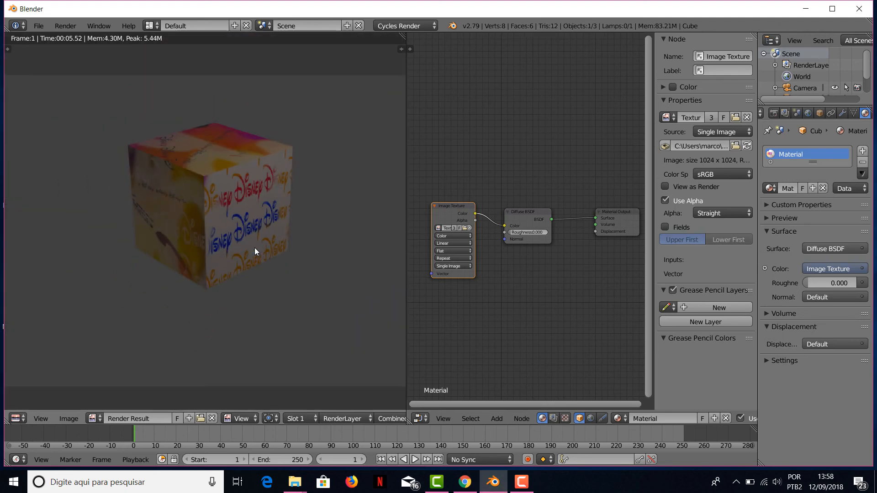
scroll(254, 248, down, 1)
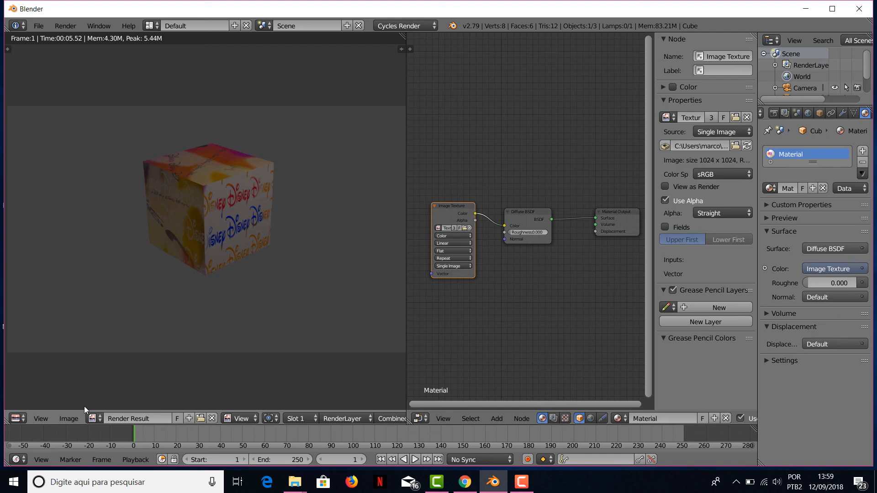
Return the render result area to the 3D View and inspect the textured cube from several sides
click(16, 419)
click(26, 408)
middle_drag(183, 338, 281, 255)
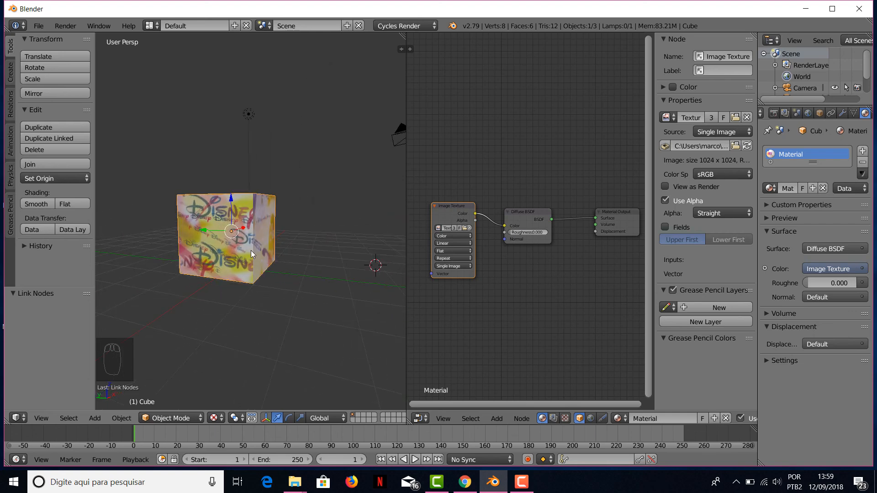
middle_drag(250, 250, 240, 262)
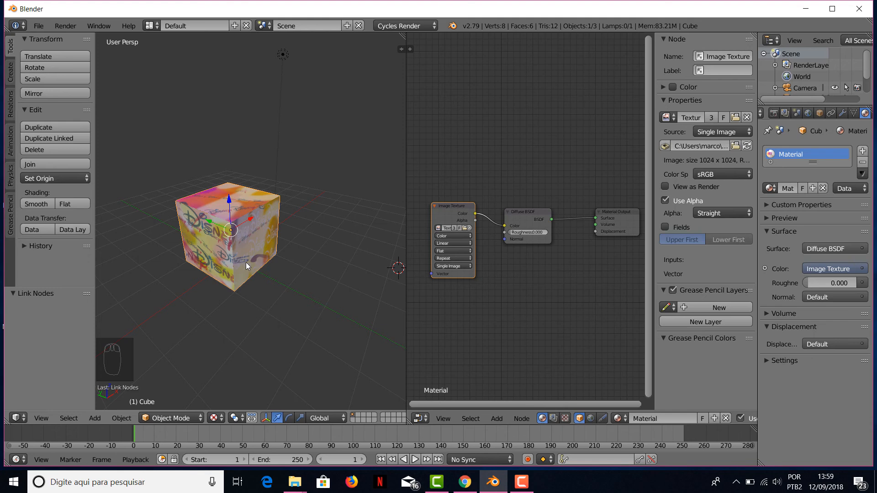
middle_drag(292, 240, 293, 273)
middle_drag(370, 323, 185, 356)
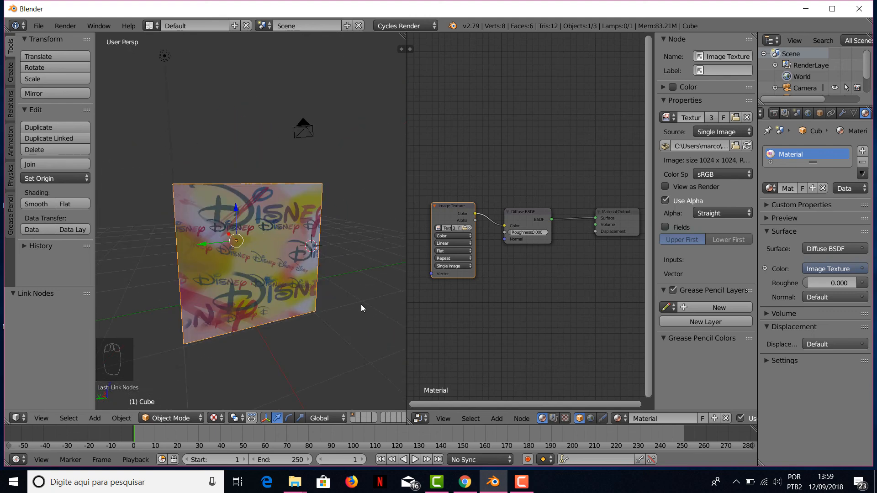
middle_drag(276, 226, 269, 258)
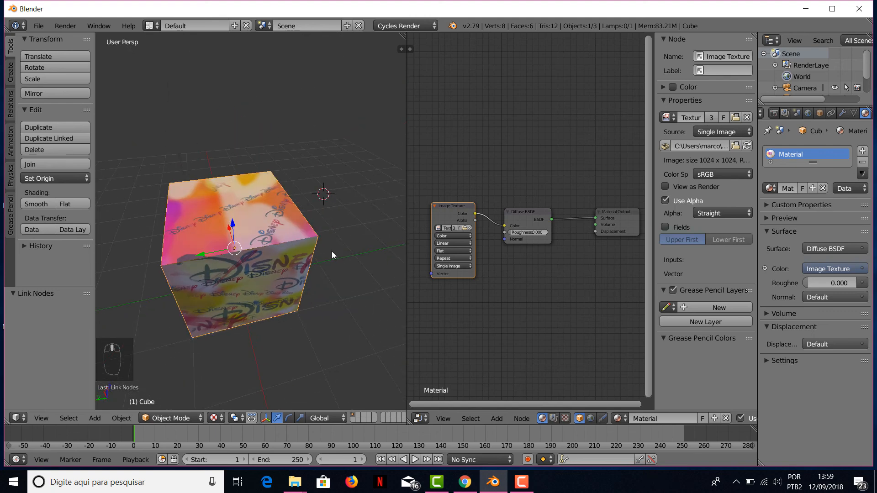
Enable nodes for the World surface and set its Background color to light gray, about 0.581 for R, G and B
click(810, 114)
click(811, 201)
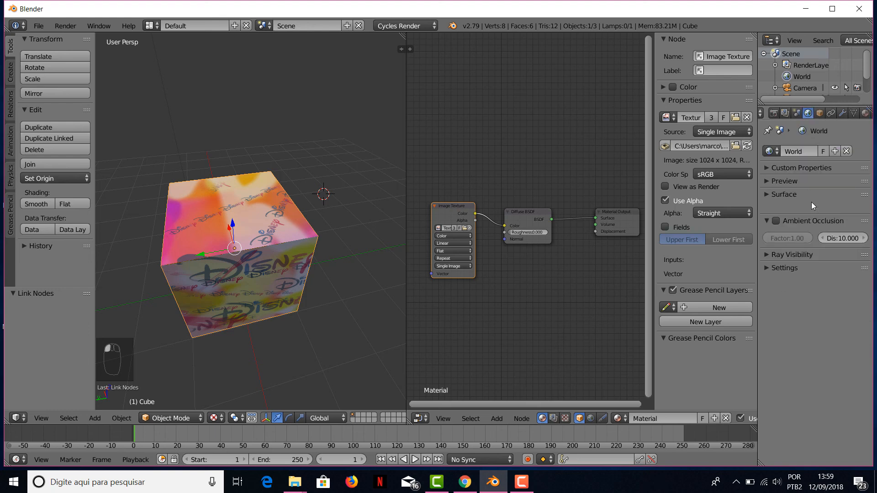
drag(782, 186, 771, 192)
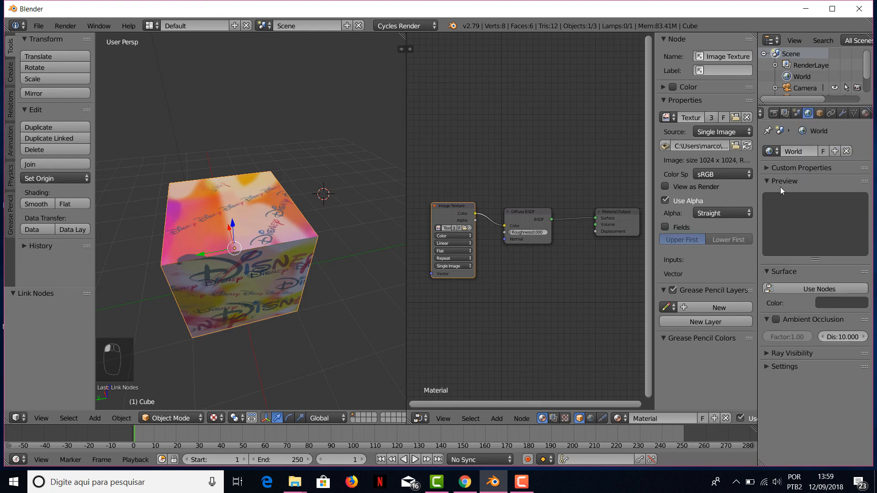
click(788, 286)
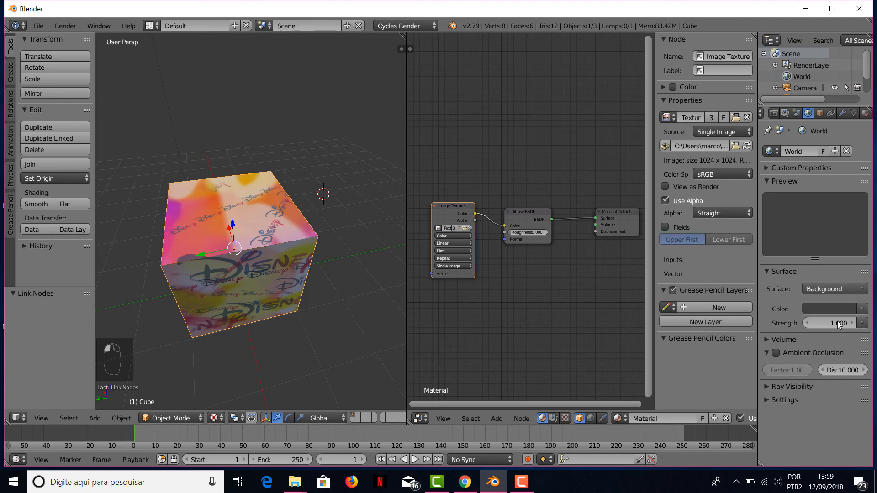
click(839, 308)
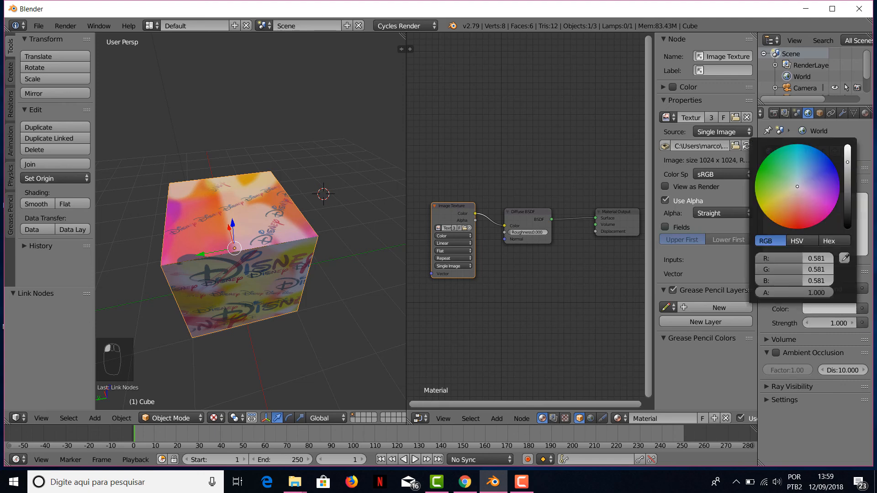
Switch the 3D viewport to look at the textured cube through the scene camera
scroll(360, 245, down, 5)
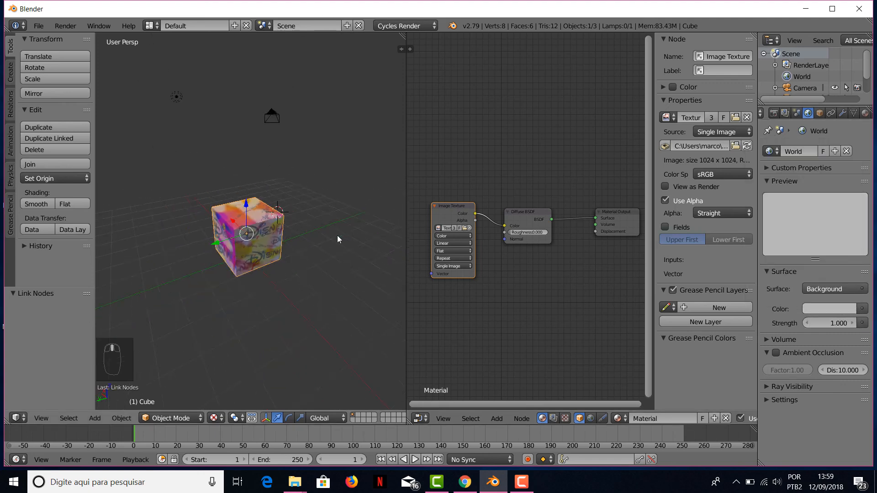
middle_drag(337, 235, 312, 239)
key(KP_0)
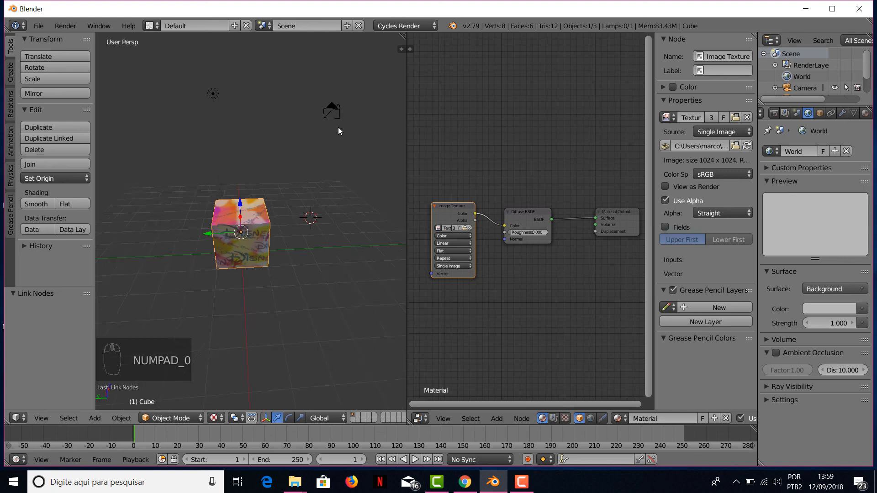
middle_drag(331, 197, 304, 215)
key(KP_0)
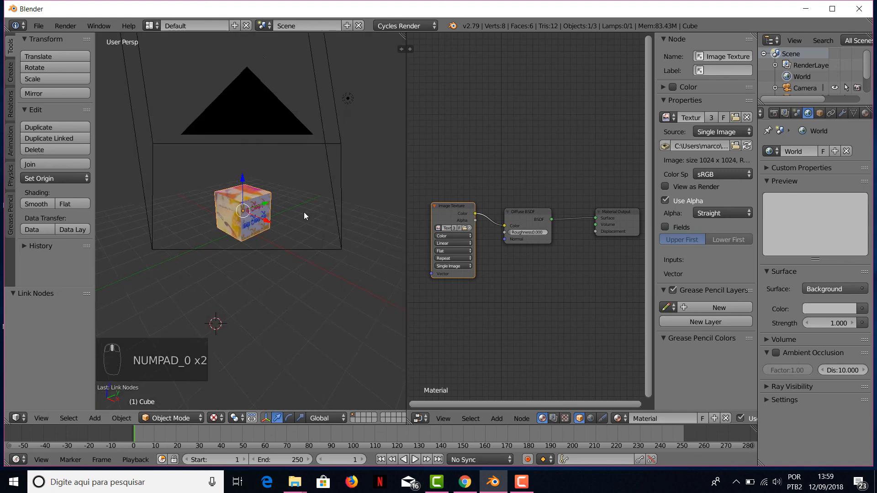
Enable Lock Camera to View for the 3D viewport
key(m)
key(m)
key(m)
key(n)
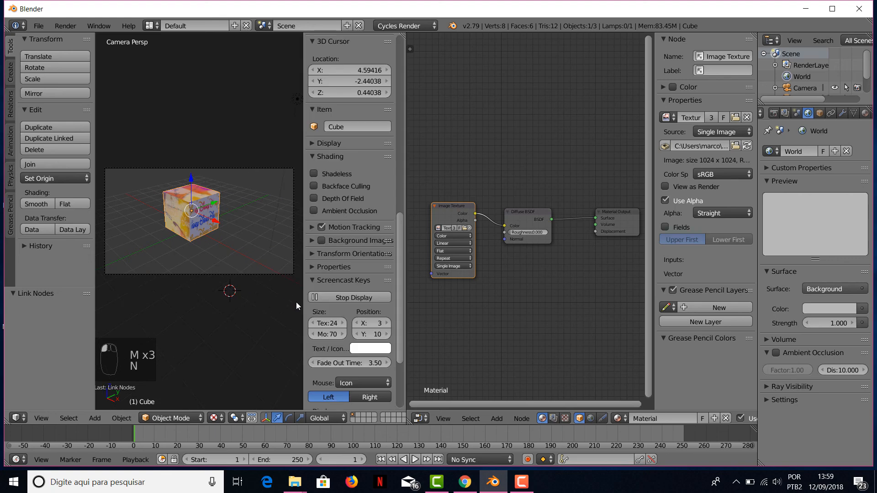
scroll(340, 369, down, 6)
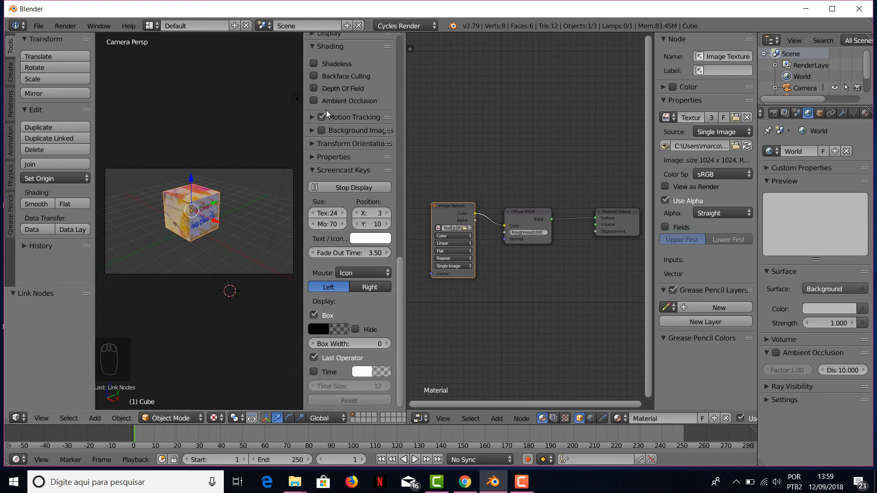
scroll(326, 111, up, 5)
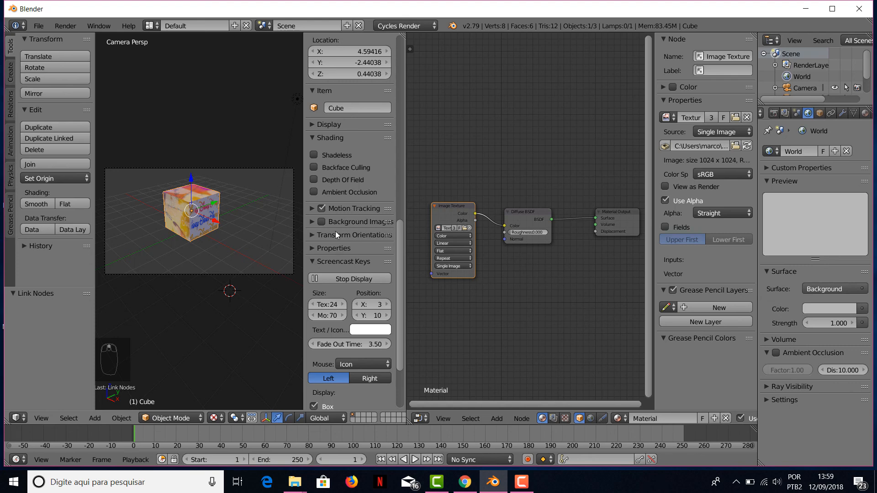
scroll(333, 217, up, 8)
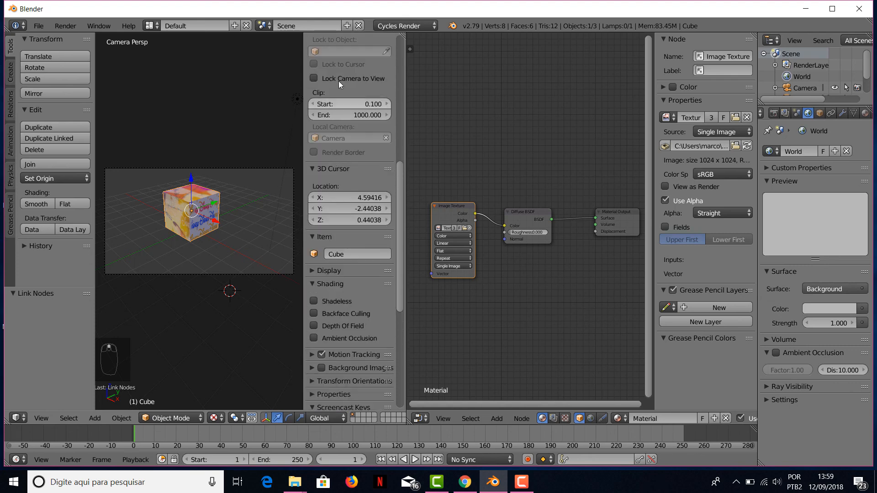
click(338, 79)
Reframe the camera so it sees two side faces of the cube from a lower angle, and leave the camera view
middle_drag(276, 191, 126, 226)
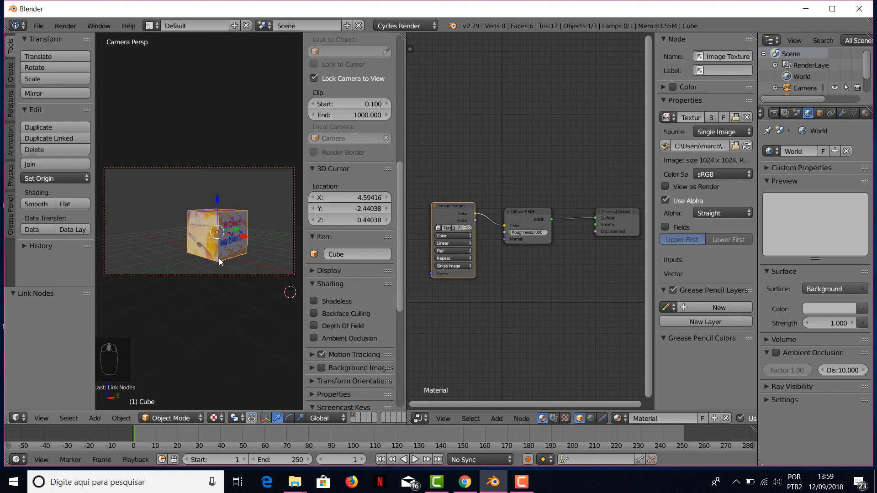
middle_drag(221, 262, 218, 244)
key(KP_0)
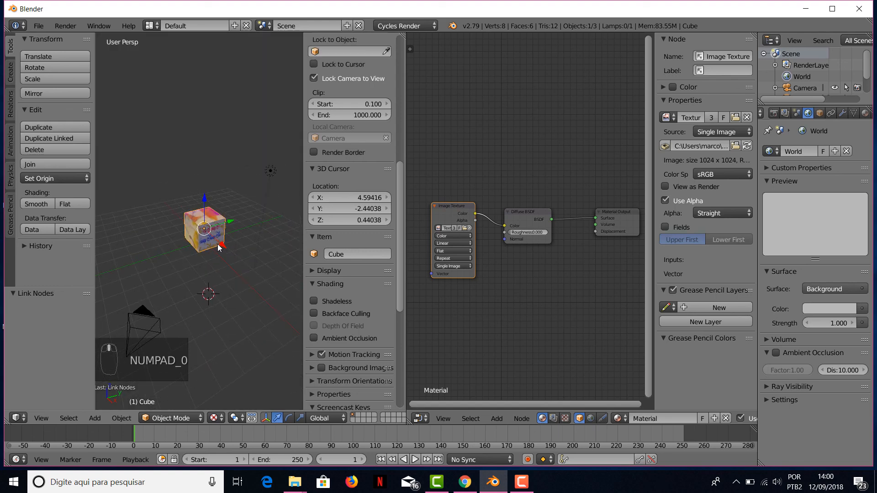
Snap the 3D cursor to the world center and add a plane mesh there
key(shift+s)
click(203, 305)
key(shift+a)
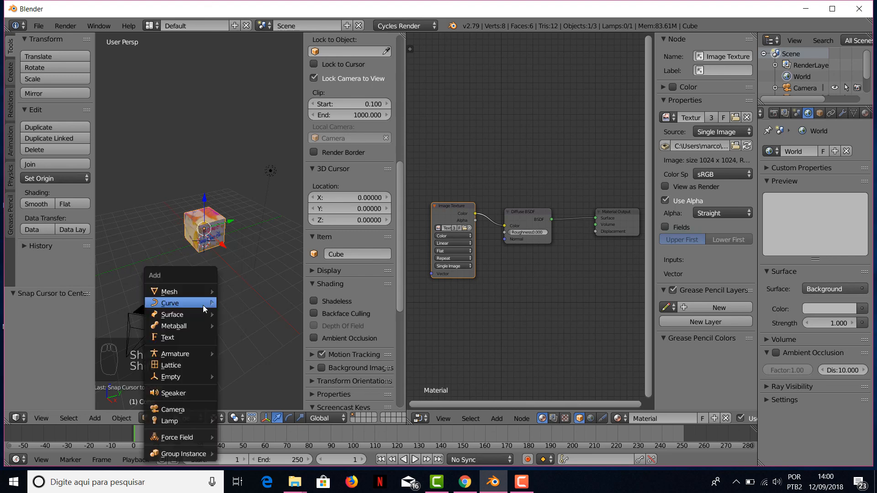
mouse_move(192, 291)
click(245, 289)
Scale the plane up by a factor of about 8.4 to form a floor under the cube
key(s)
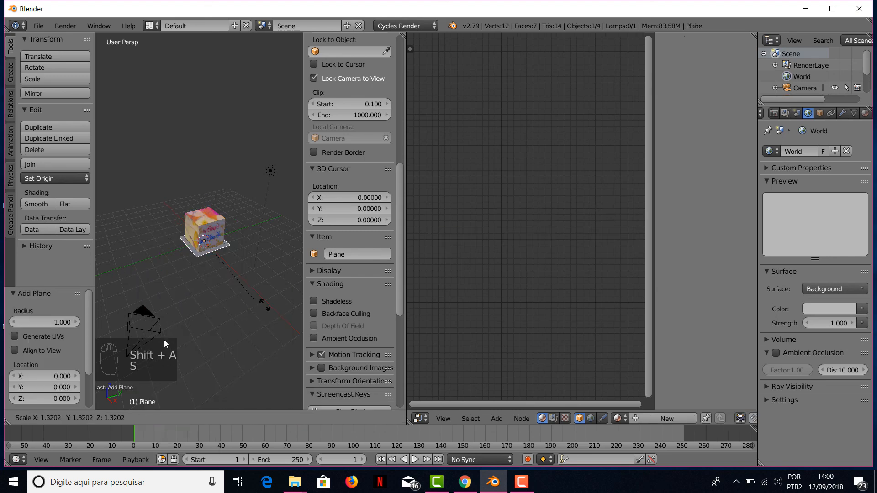
click(239, 64)
scroll(201, 156, down, 1)
middle_drag(202, 156, 297, 107)
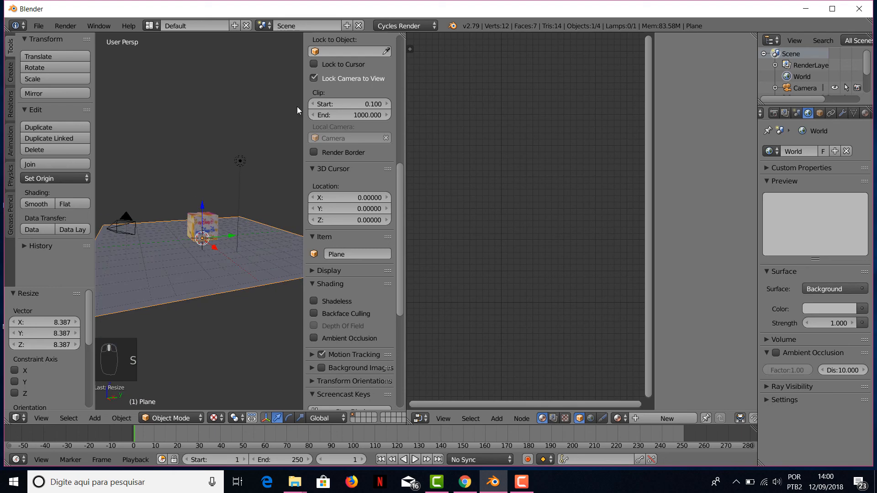
Give the floor plane a new material with a light red Diffuse BSDF color
click(865, 114)
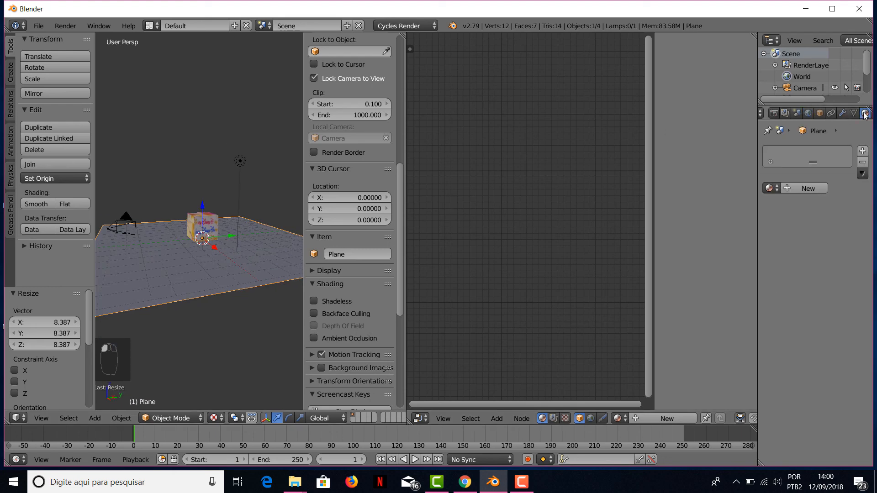
click(800, 189)
click(834, 270)
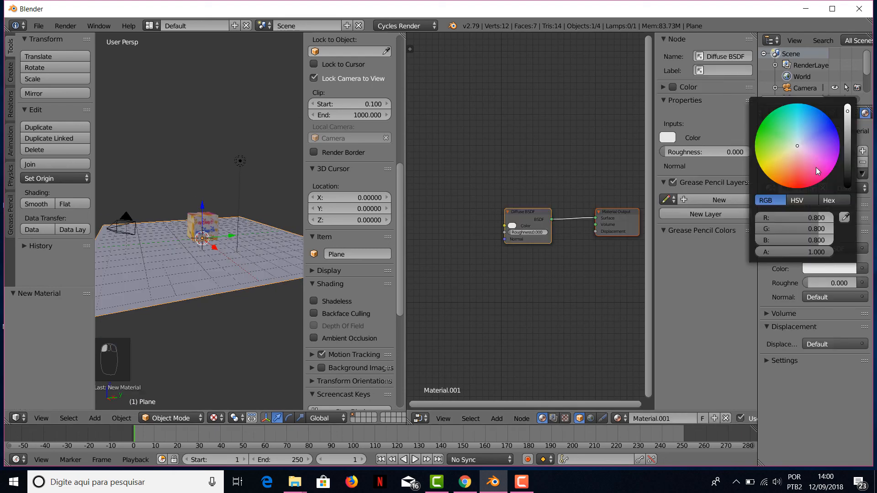
drag(802, 166, 796, 167)
Render the current frame and examine the cube standing on the red floor
middle_drag(192, 234, 146, 254)
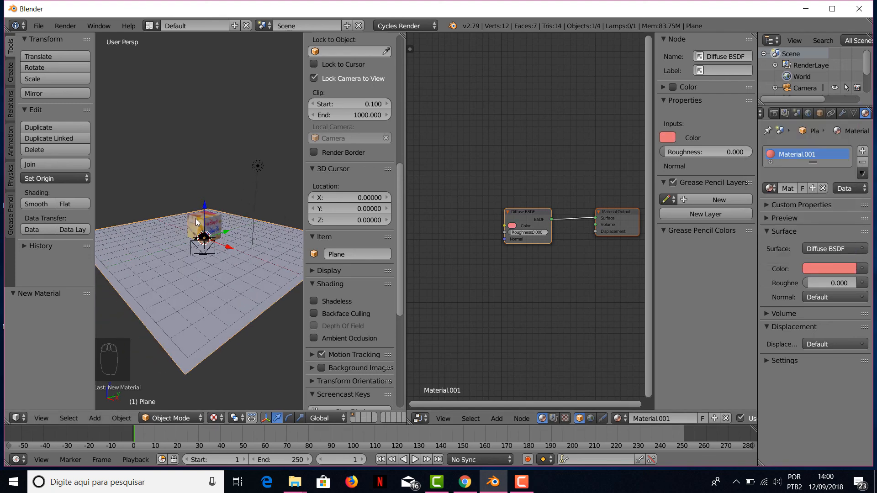
key(F12)
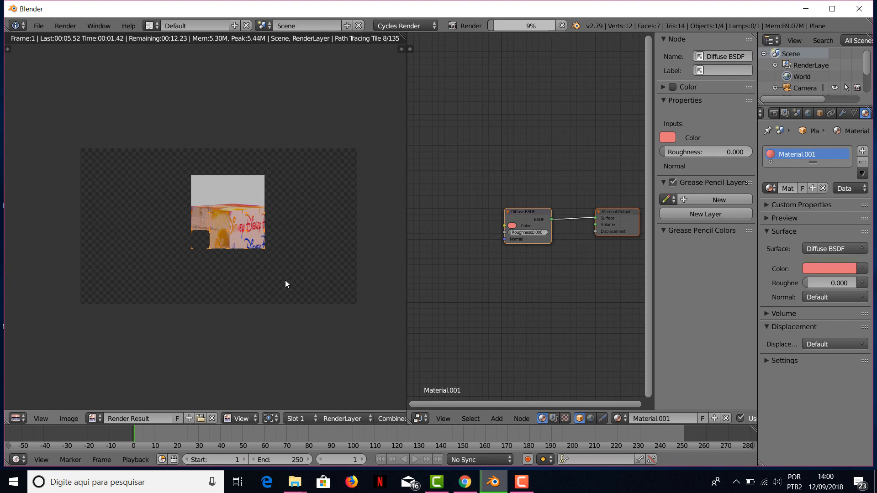
scroll(295, 297, up, 1)
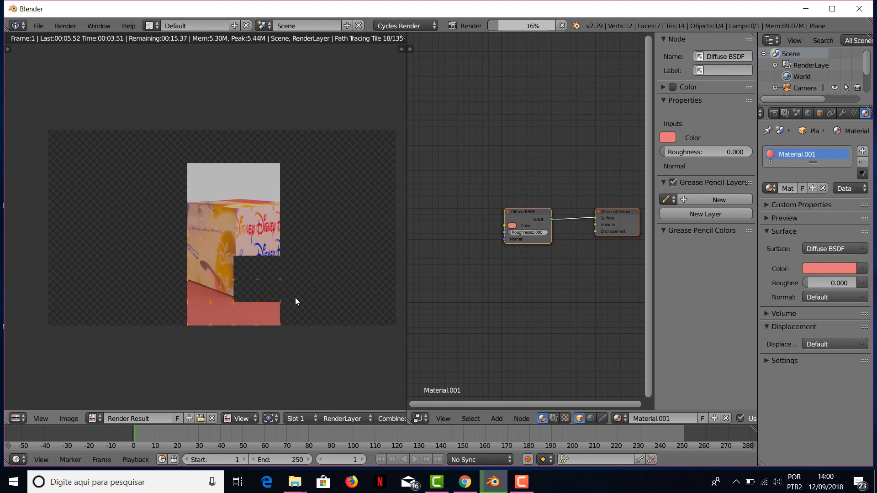
scroll(314, 304, up, 3)
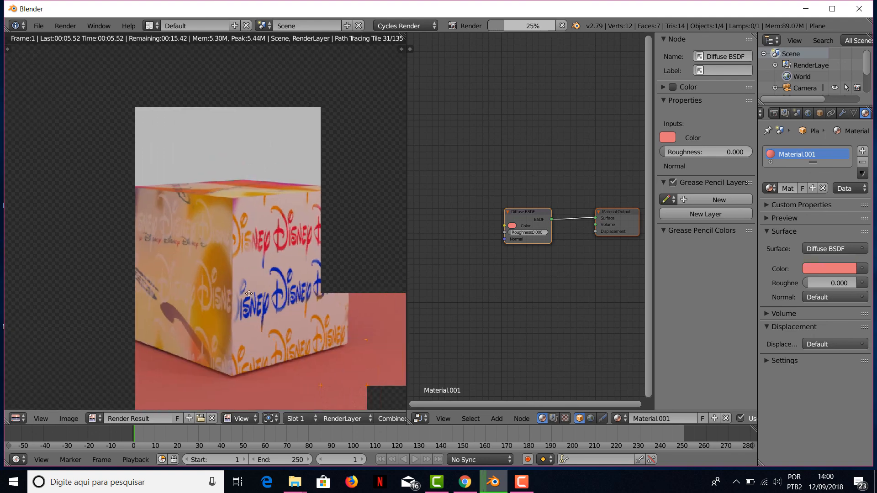
scroll(264, 275, down, 3)
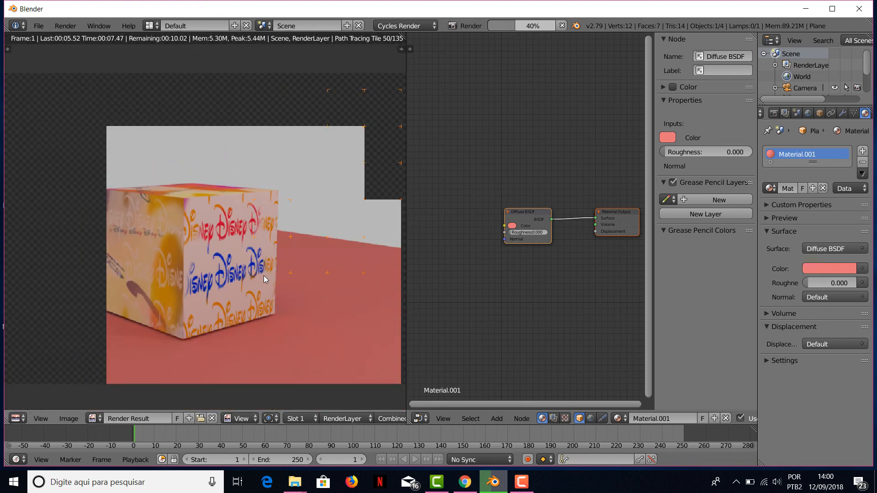
middle_drag(235, 269, 258, 259)
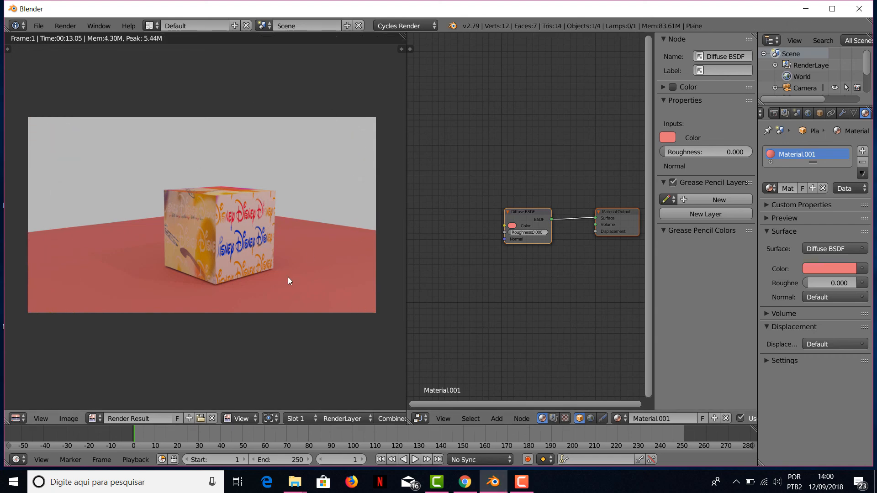
Save the render result as a PNG image named Cubo in the Renders folder of Aula04
click(67, 418)
key(F3)
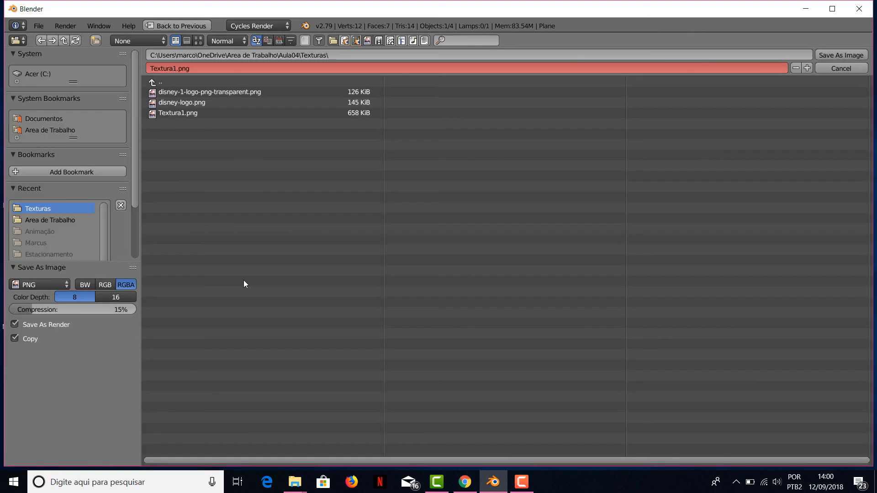
click(57, 221)
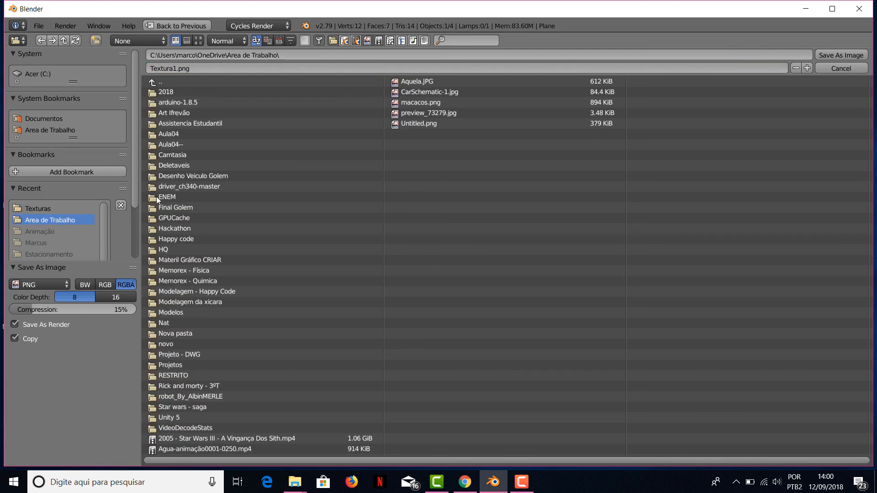
click(194, 137)
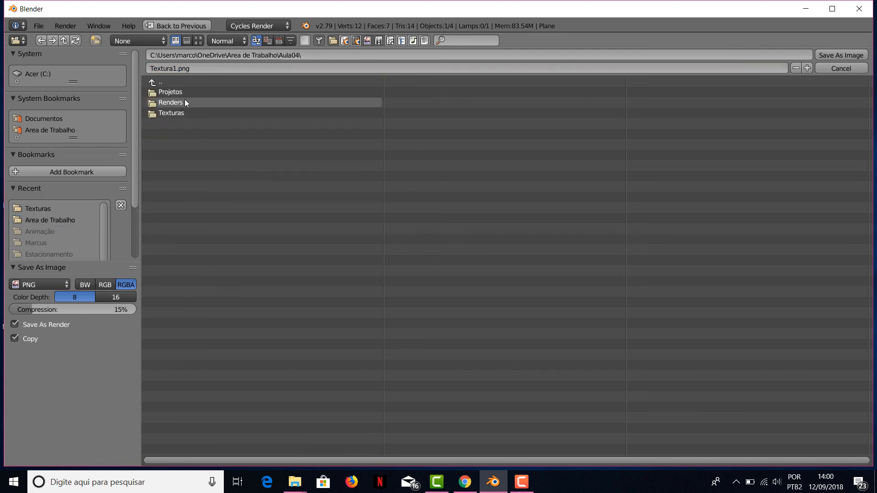
click(185, 102)
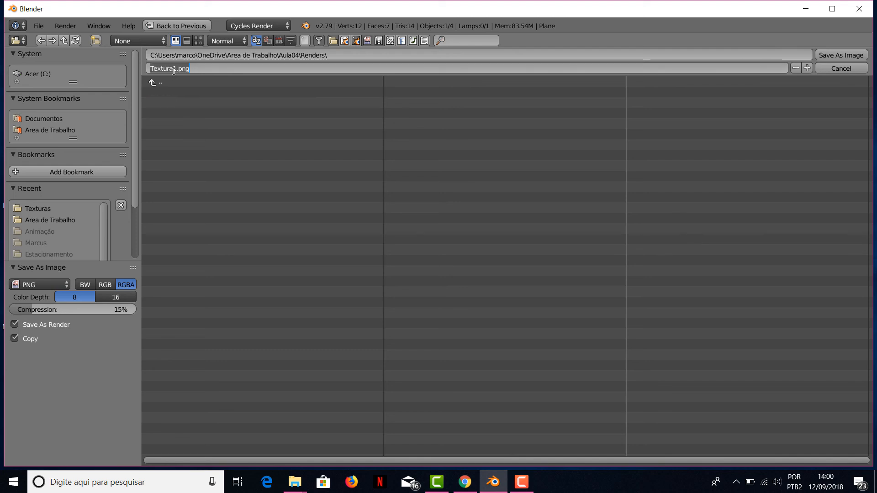
double_click(177, 68)
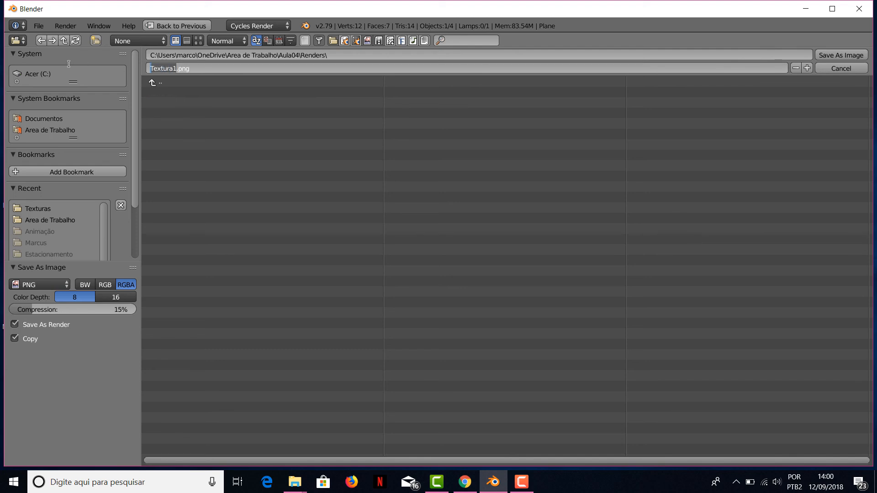
key(Caps_Lock)
text(Cubo)
click(839, 55)
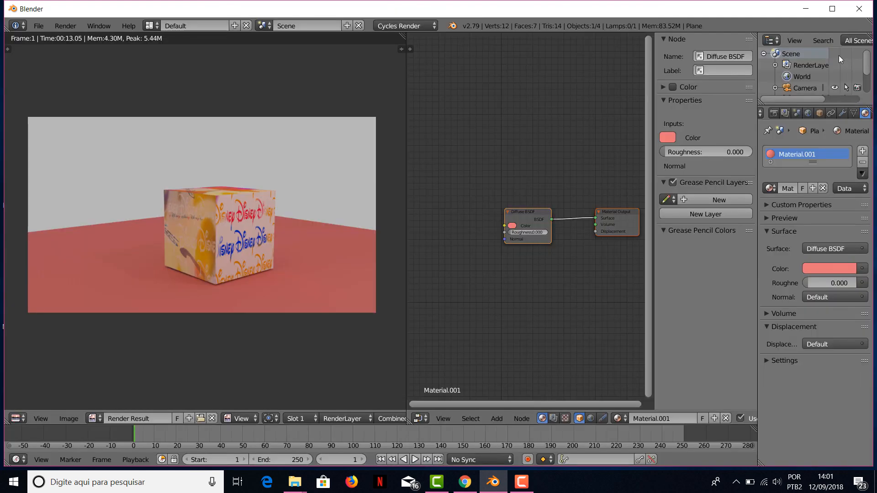
scroll(318, 273, down, 2)
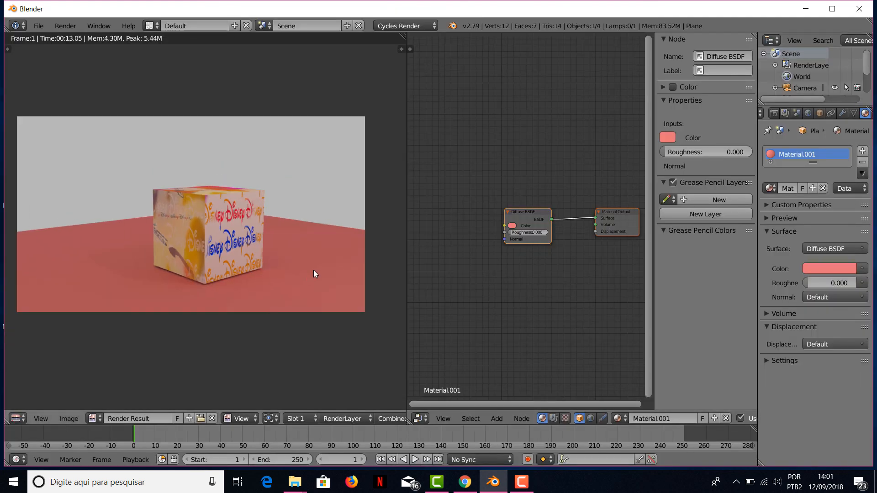